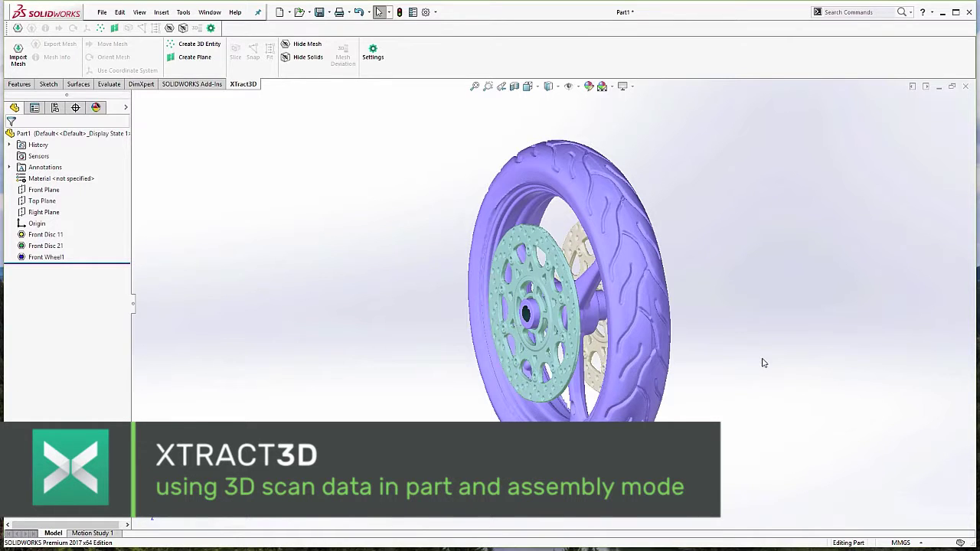
- Examine the scanned front wheel and brake disc meshes from both sides, including the hub and disc faces
middle_click_drag(763, 363, 685, 457)
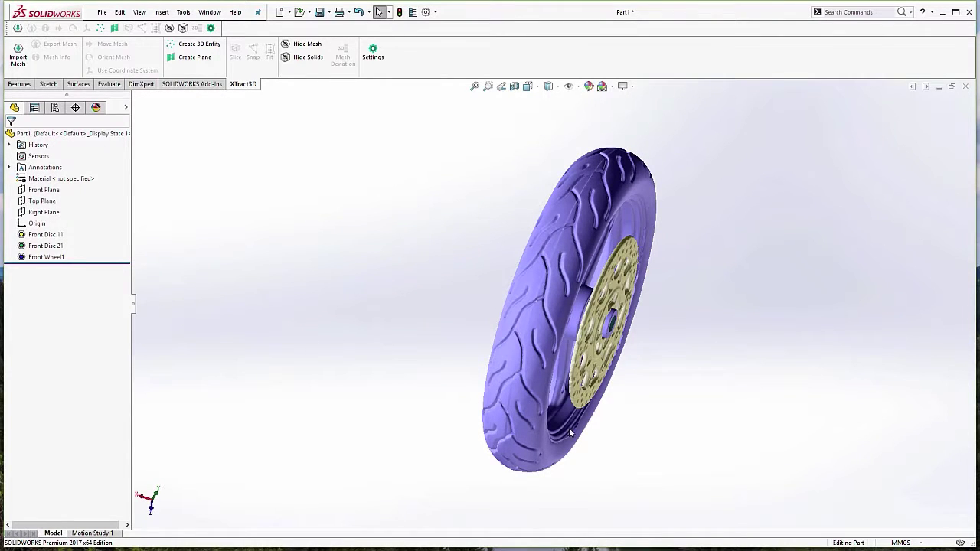
middle_click_drag(569, 430, 484, 342)
middle_click_drag(731, 340, 678, 359)
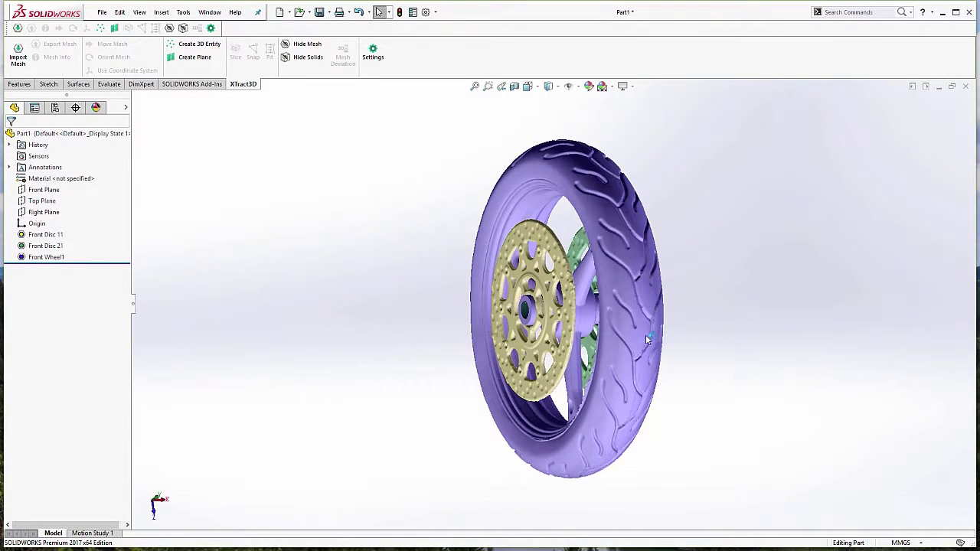
middle_click_drag(663, 322, 643, 423)
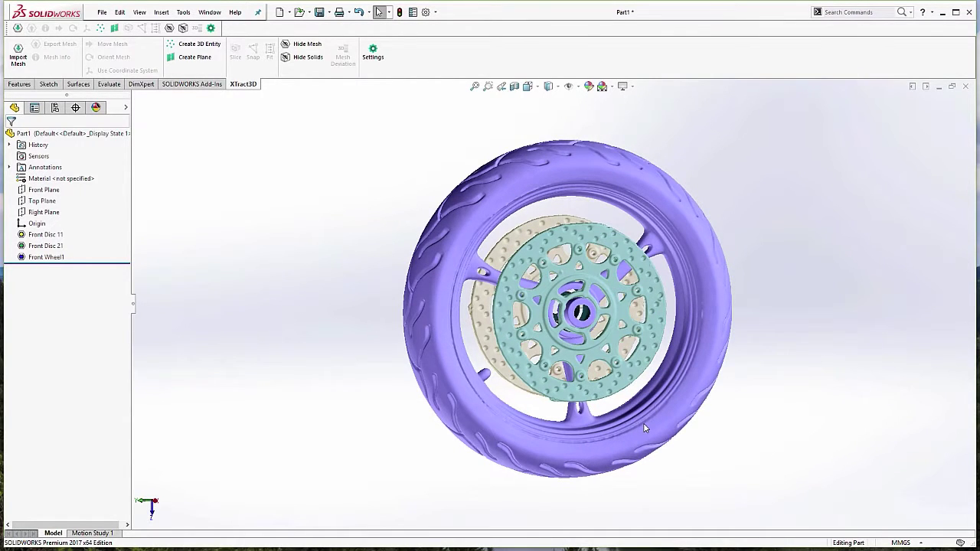
mouse_move(559, 426)
middle_mouse_down()
mouse_move(537, 433)
mouse_move(574, 492)
mouse_move(534, 454)
mouse_move(558, 425)
middle_mouse_up()
middle_click_drag(680, 421, 561, 526)
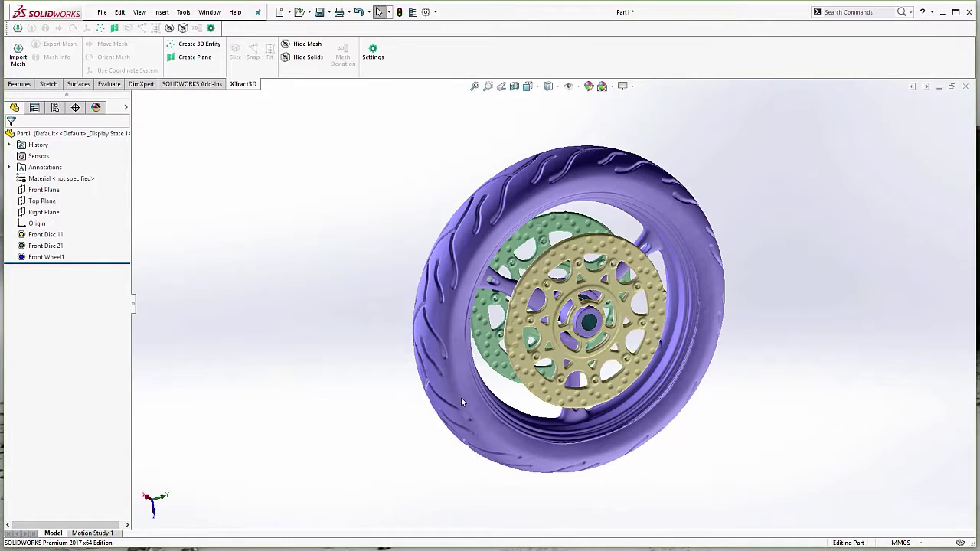
middle_click_drag(425, 428, 551, 472)
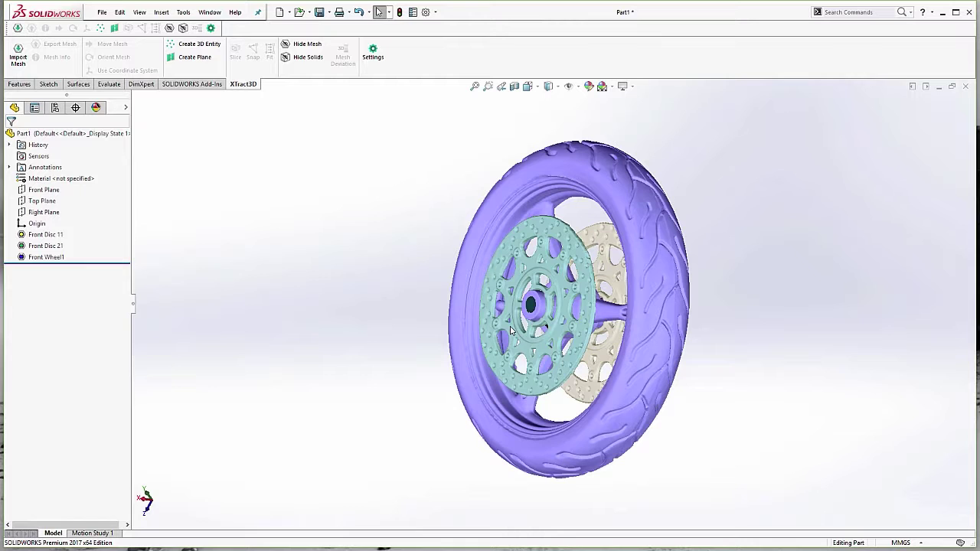
middle_click_drag(503, 286, 526, 325)
scroll(550, 305, "down", 4)
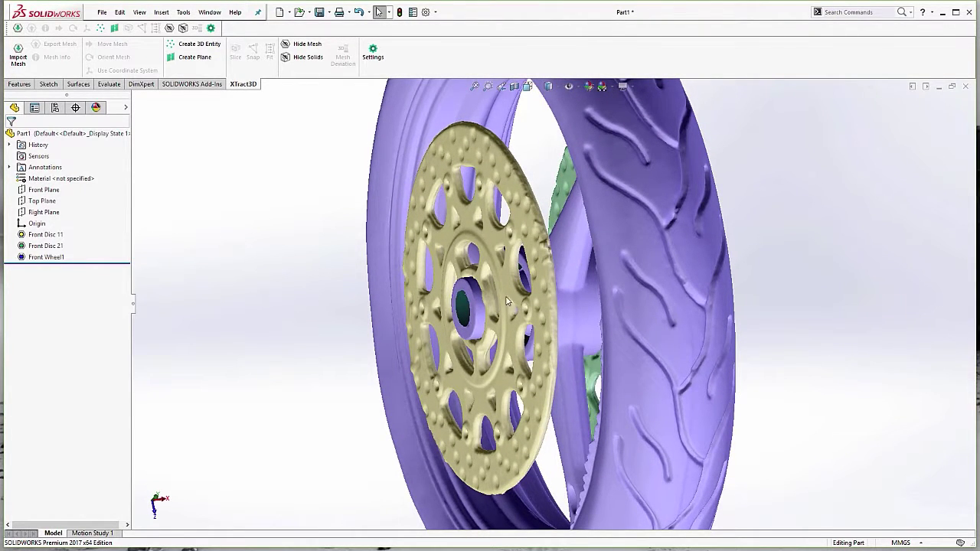
scroll(540, 308, "up", 3)
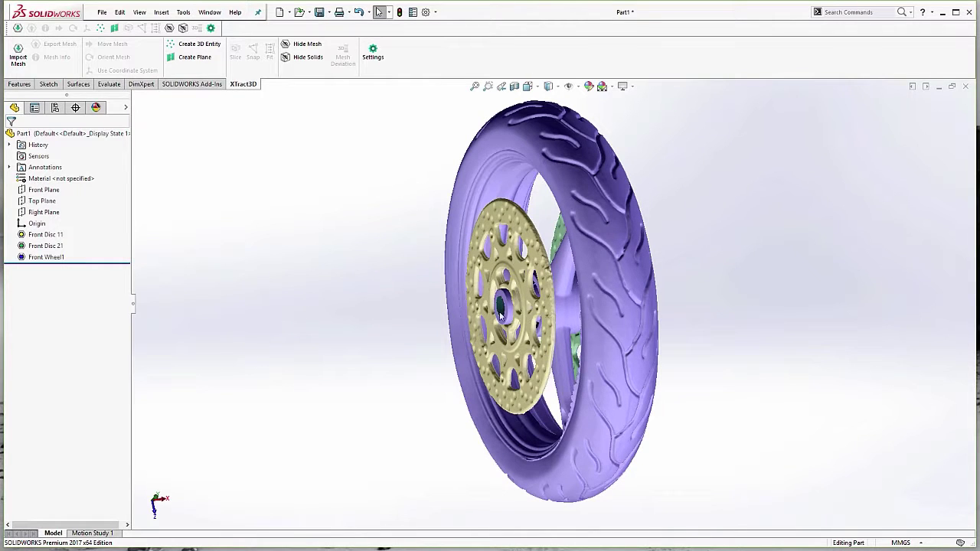
scroll(413, 241, "up", 3)
- Slice the wheel meshes with the Right Plane
left_click(43, 189)
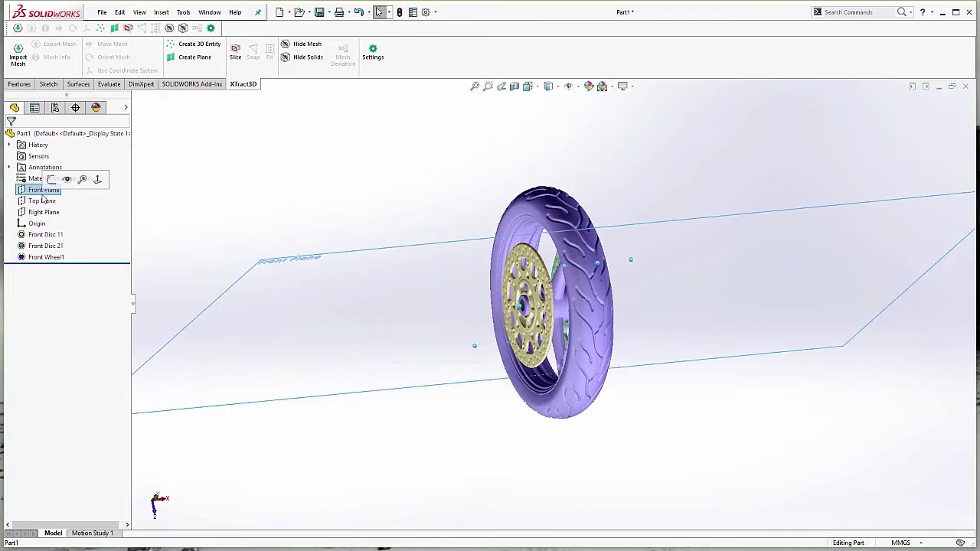
left_click(44, 201)
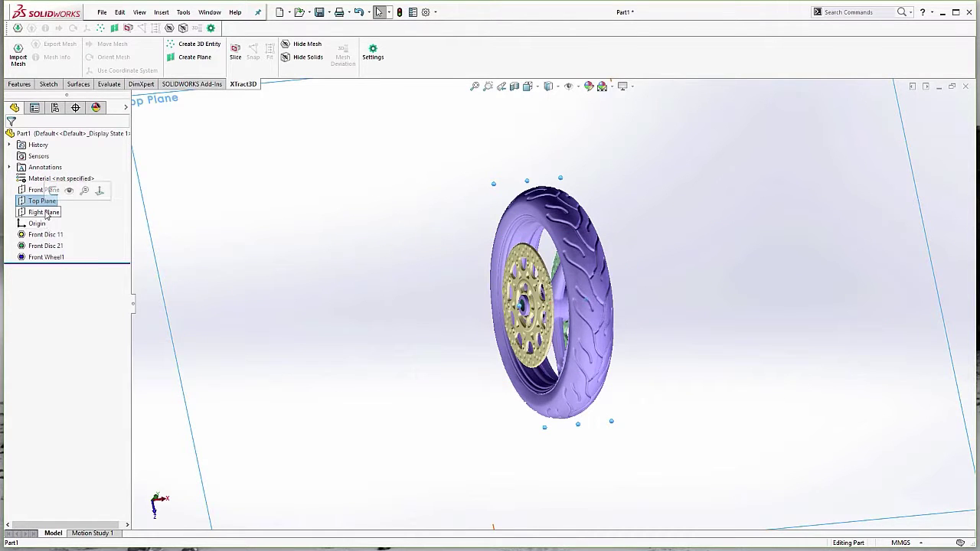
left_click(46, 214)
middle_click_drag(536, 249, 478, 250)
left_click(239, 61)
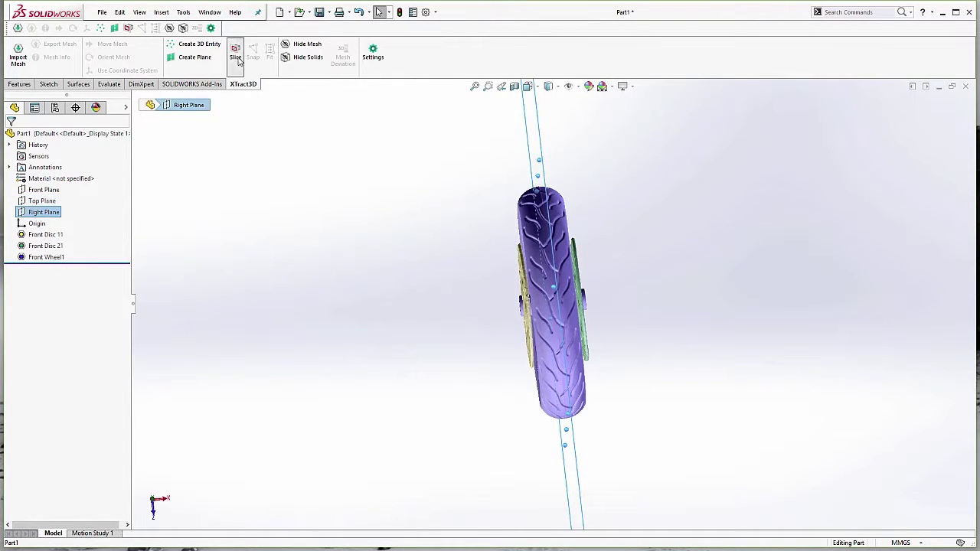
middle_click_drag(440, 285, 502, 400)
scroll(610, 319, "down", 4)
middle_click_drag(595, 324, 449, 244)
- Enable moving the slice, shift it along its normal so it cuts through the hub, and accept the slice
left_click(18, 201)
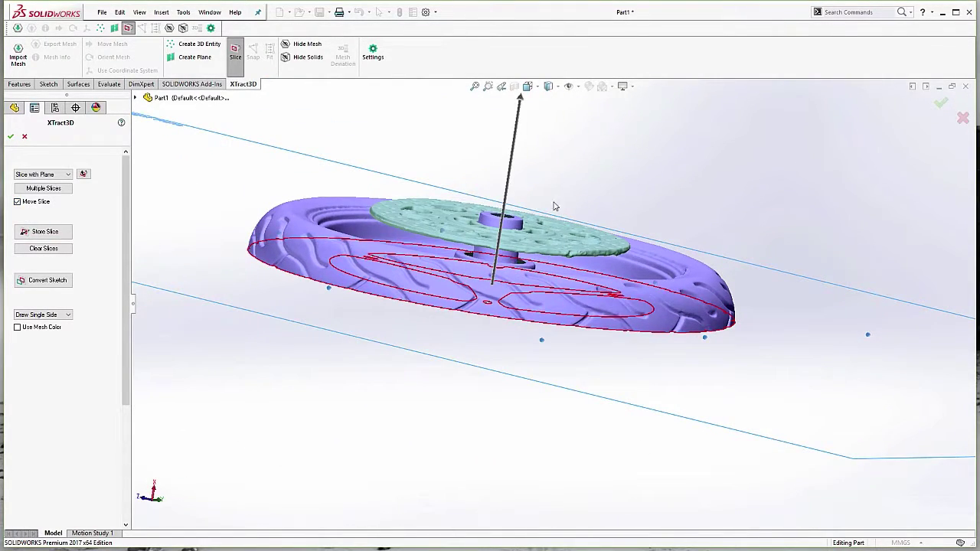
left_click_drag(521, 99, 484, 258)
mouse_move(503, 310)
middle_mouse_down()
mouse_move(476, 276)
mouse_move(493, 308)
middle_mouse_up()
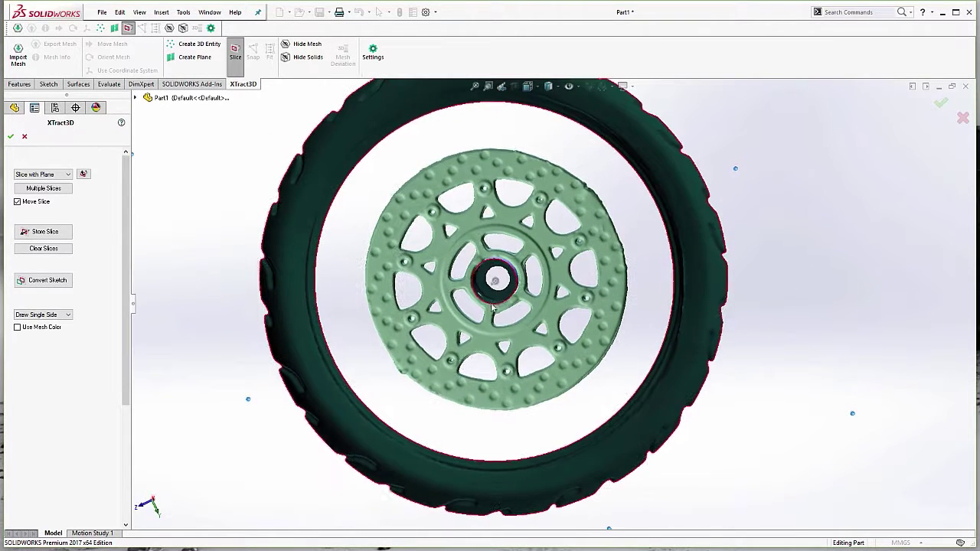
left_click(12, 137)
- Start a sketch on the Right Plane and orient the view normal to it from the opposite side
right_click(38, 217)
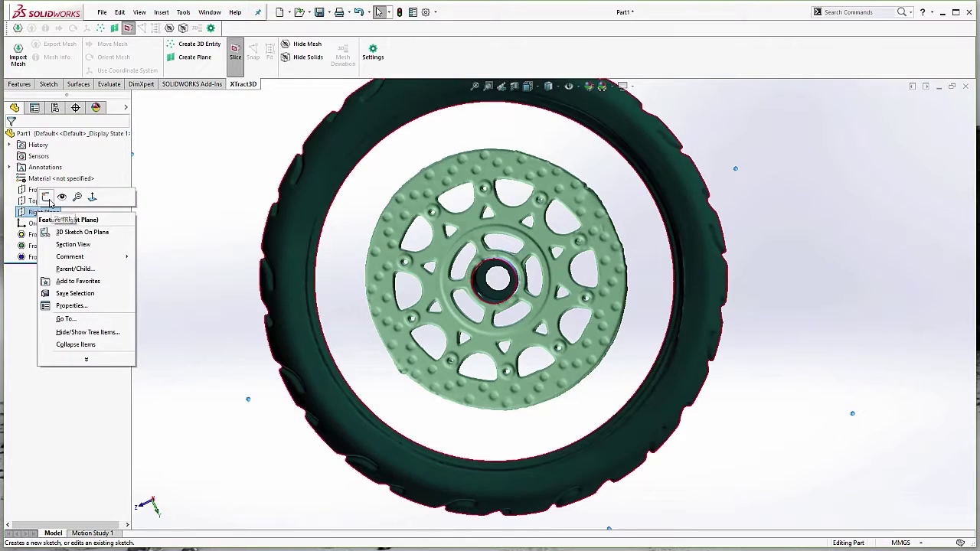
left_click(59, 201)
right_click(45, 269)
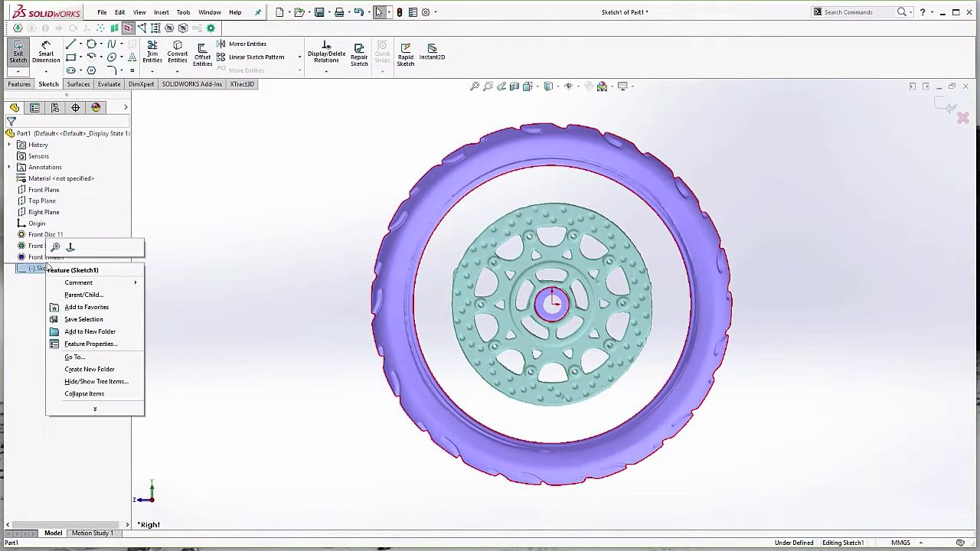
left_click(72, 249)
- Sketch a three-point perimeter circle about 4.55 mm in diameter along the hub's outer slice outline
scroll(338, 347, "down", 4)
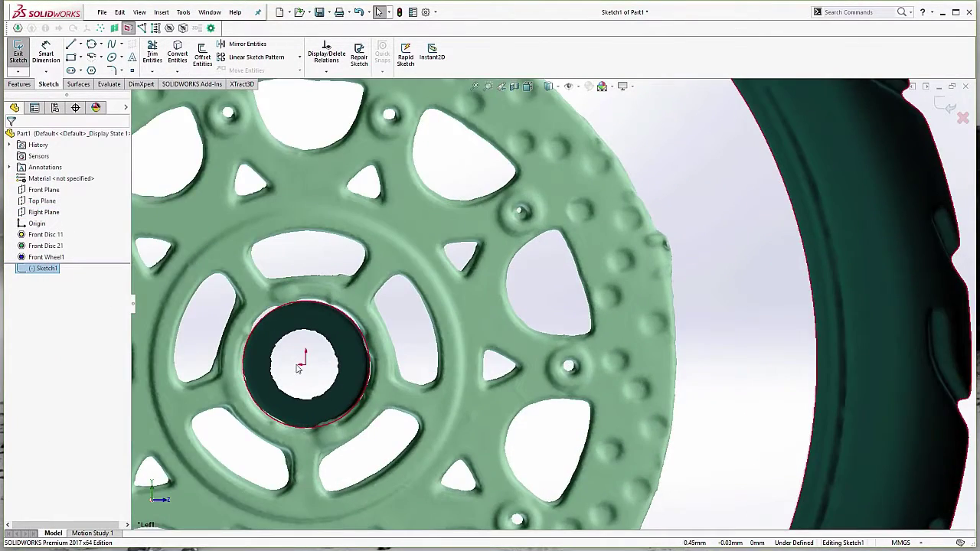
left_click(92, 44)
scroll(444, 253, "down", 4)
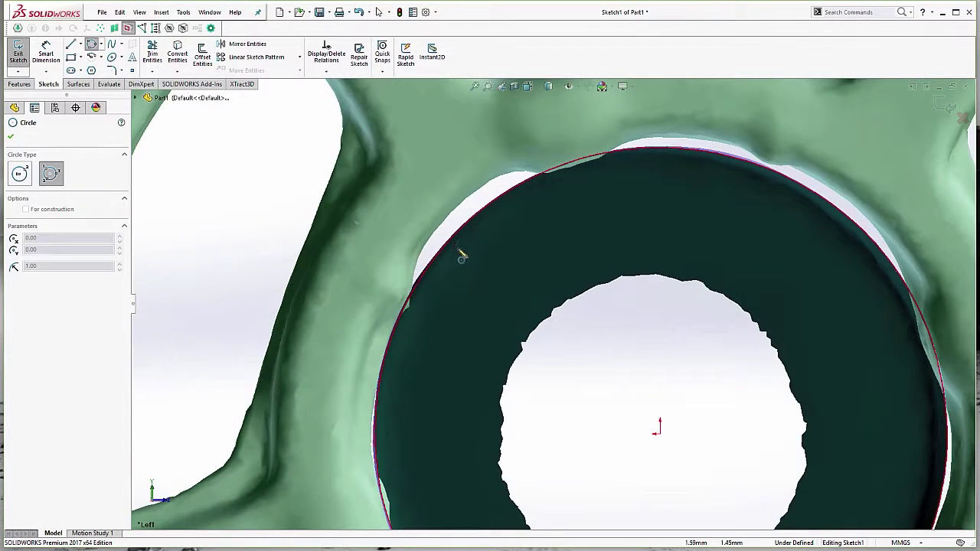
left_click(452, 253)
scroll(561, 331, "up", 3)
scroll(755, 398, "down", 5)
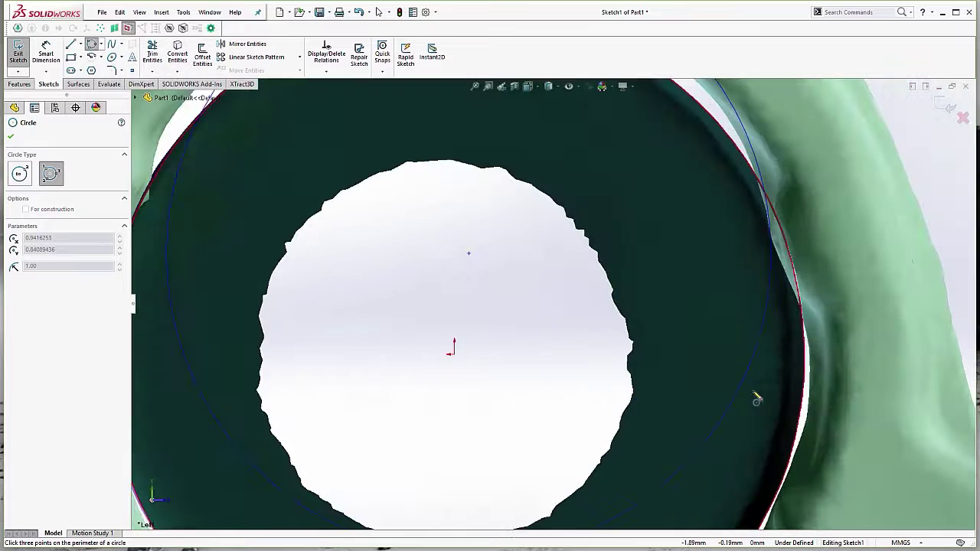
left_click(804, 409)
scroll(582, 421, "up", 5)
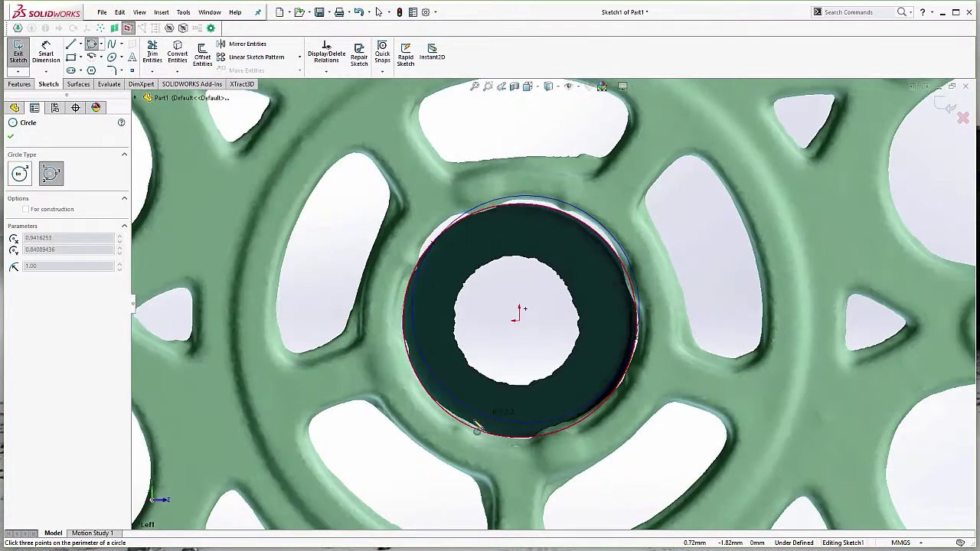
scroll(471, 429, "down", 3)
left_click(507, 430)
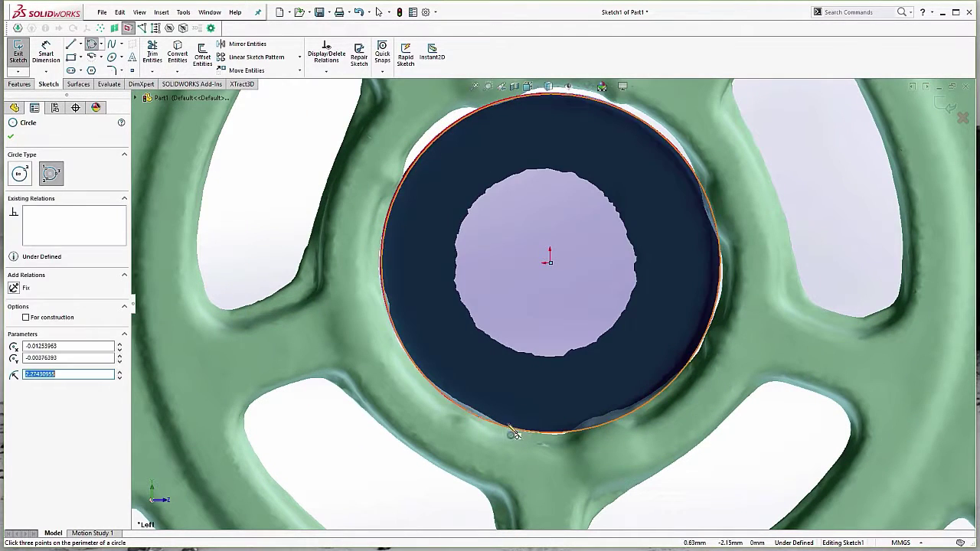
key("Escape")
left_click(560, 432)
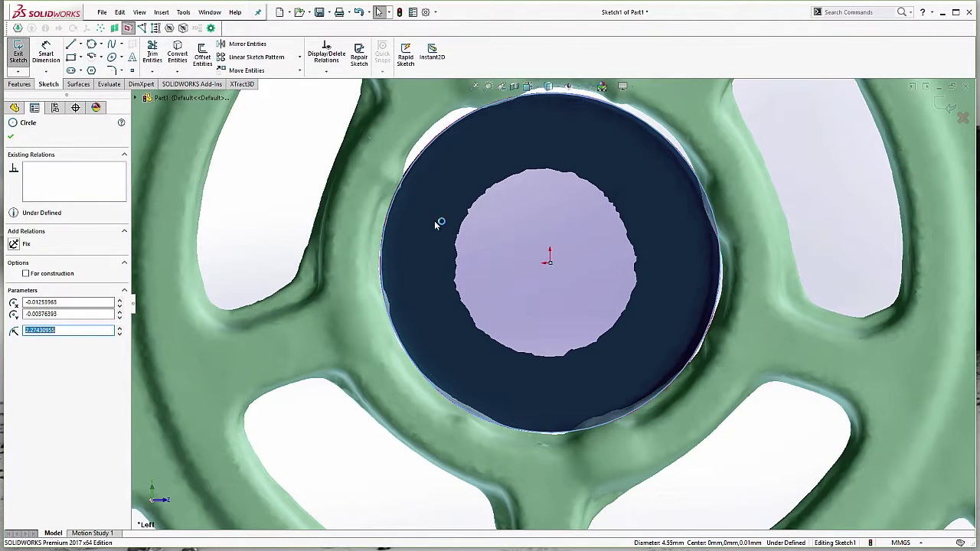
scroll(579, 291, "up", 4)
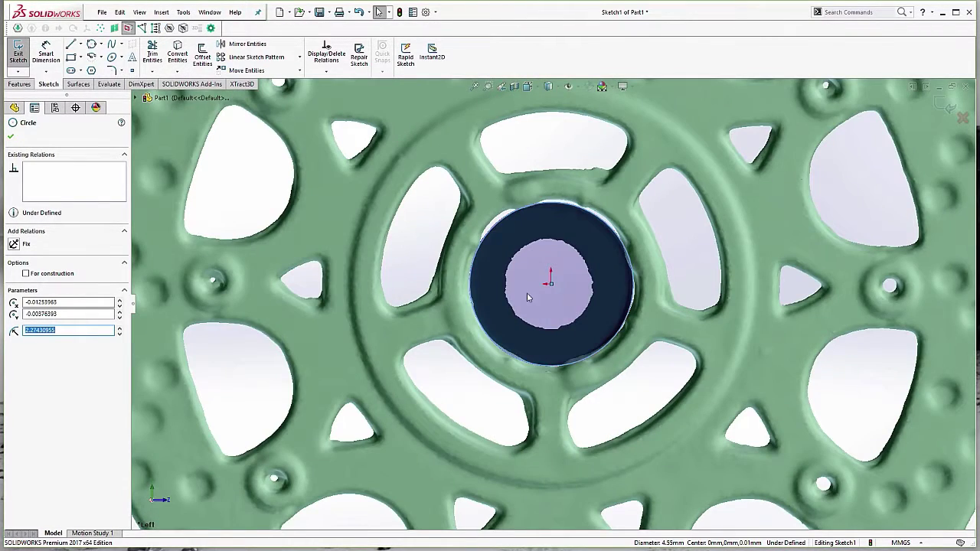
left_click(12, 138)
- Exit the circle sketch and turn off the mesh slice
middle_click_drag(754, 300, 611, 348)
scroll(674, 319, "up", 5)
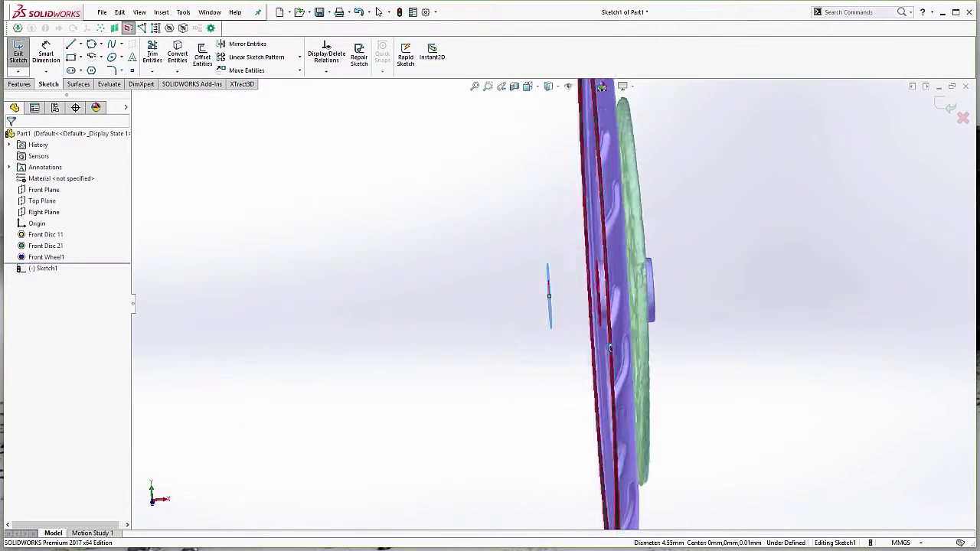
left_click(18, 52)
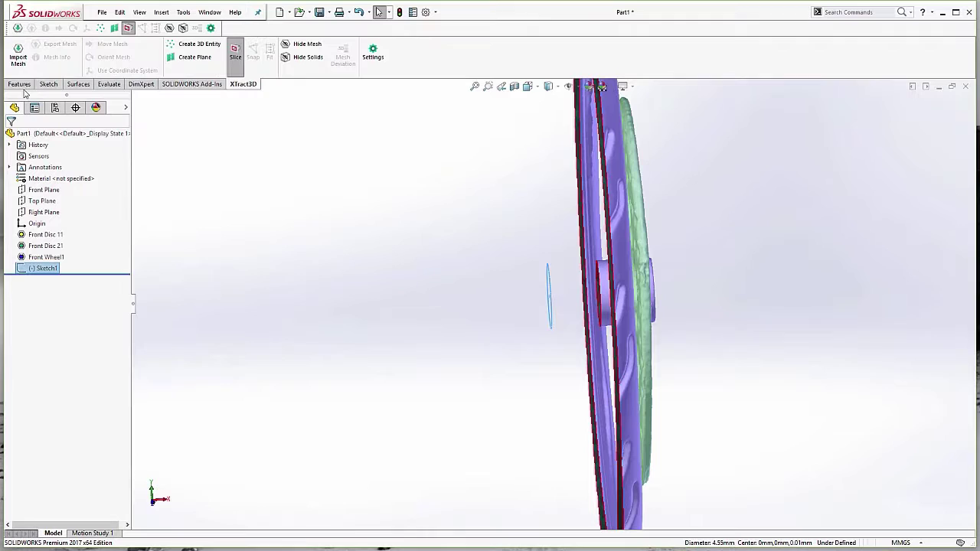
mouse_move(498, 317)
middle_mouse_down()
mouse_move(460, 300)
mouse_move(570, 306)
mouse_move(502, 311)
middle_mouse_up()
left_click(236, 54)
- Create a new 3D sketch with 3D points placed on the hub's end faces on both sides of the wheel
middle_click_drag(665, 298, 482, 314)
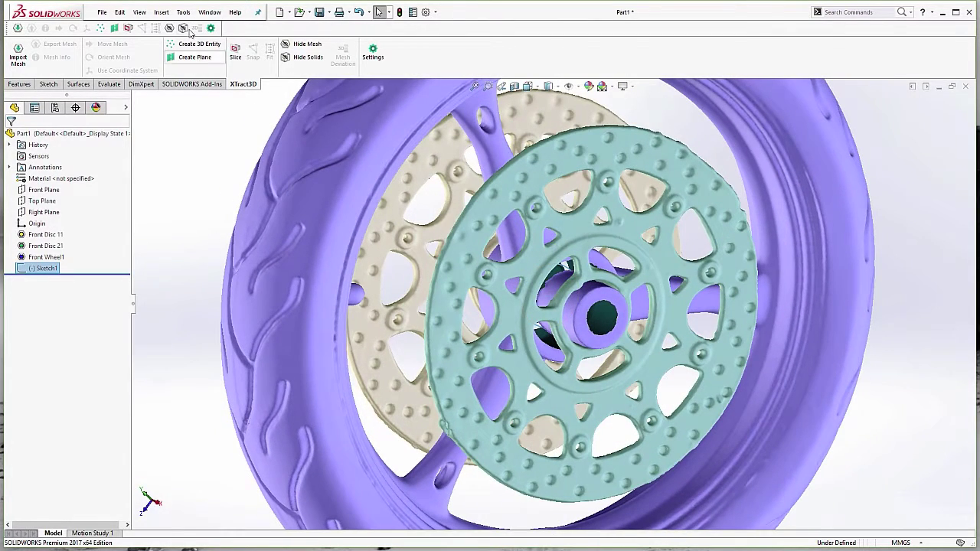
left_click(170, 45)
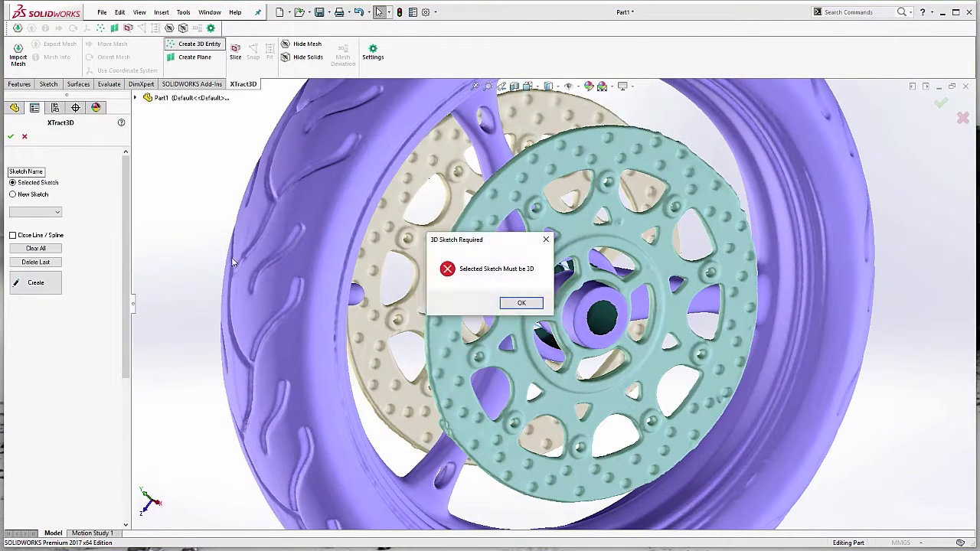
left_click(521, 303)
middle_click_drag(521, 303, 474, 274)
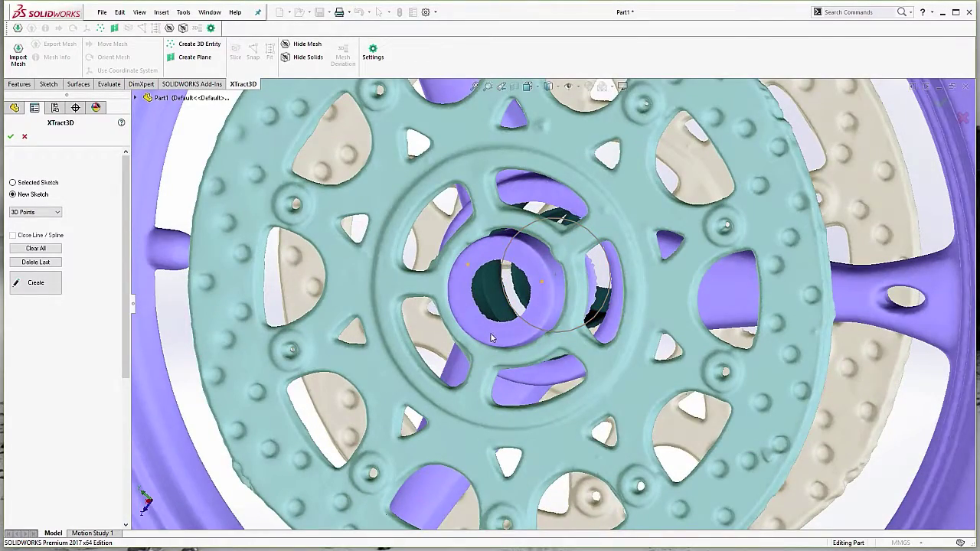
middle_click_drag(492, 337, 643, 323)
scroll(636, 280, "down", 2)
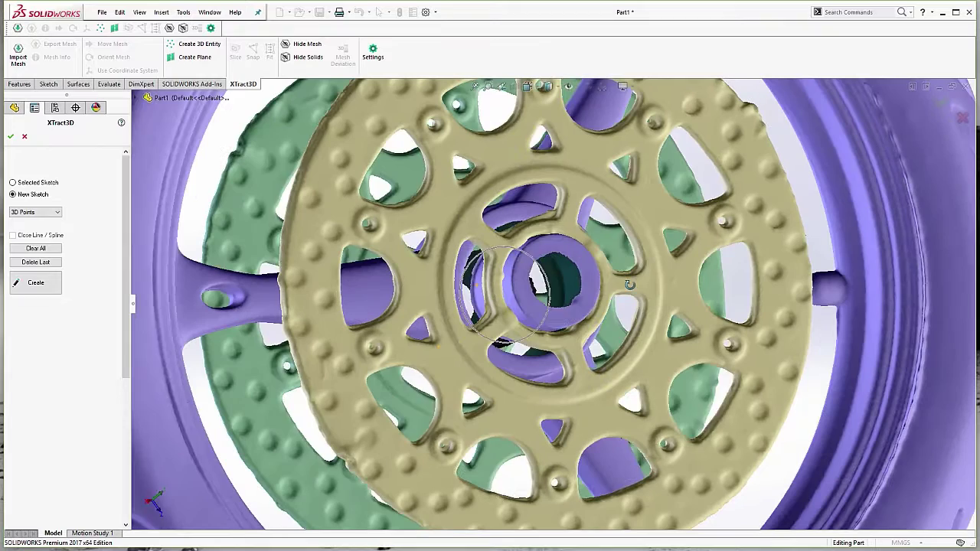
middle_click_drag(628, 284, 571, 280)
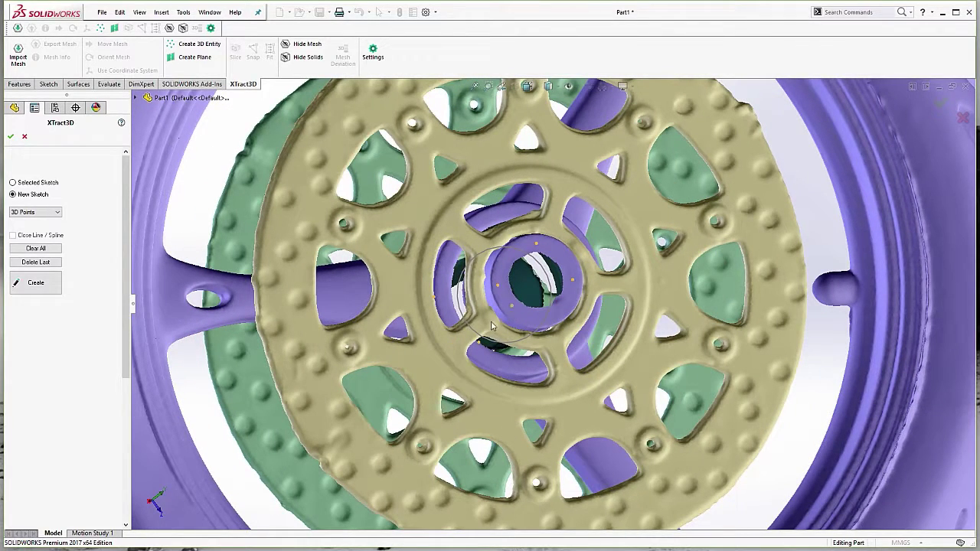
left_click(11, 137)
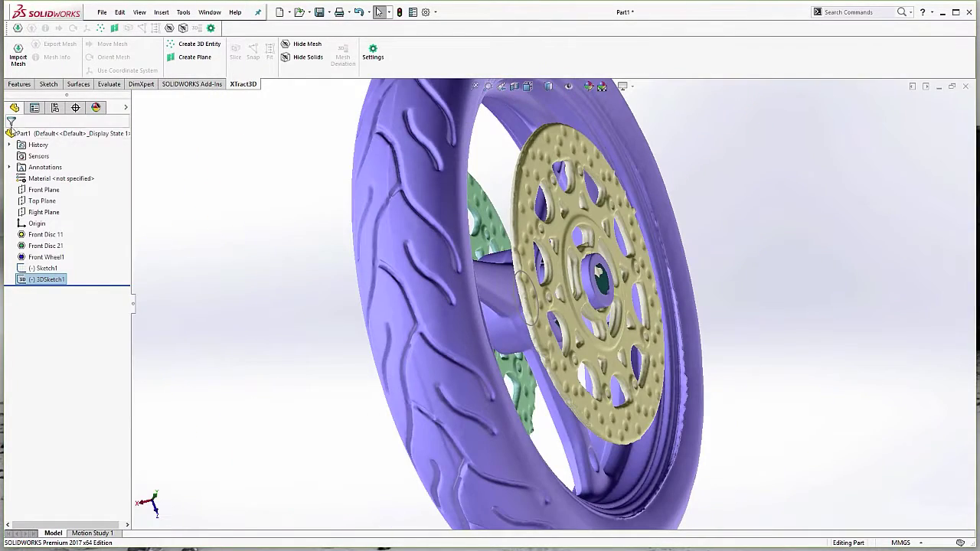
- Start a boss extrusion of the hub circle sketch with Direction 1 Up To Vertex, ending at a 3D point on the hub's end face
mouse_move(295, 300)
middle_mouse_down()
mouse_move(237, 295)
mouse_move(391, 340)
mouse_move(386, 390)
middle_mouse_up()
left_click(51, 270)
left_click(20, 85)
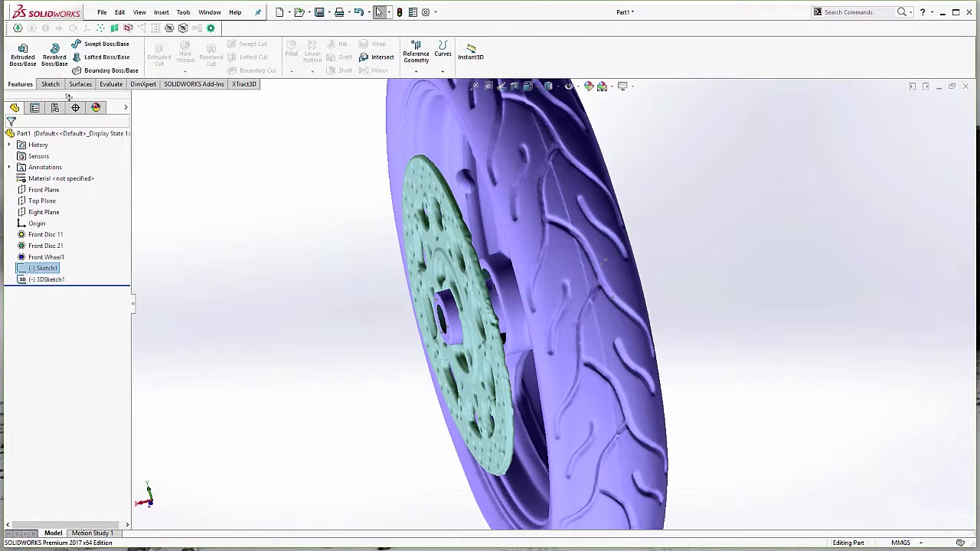
left_click(28, 67)
left_click(56, 199)
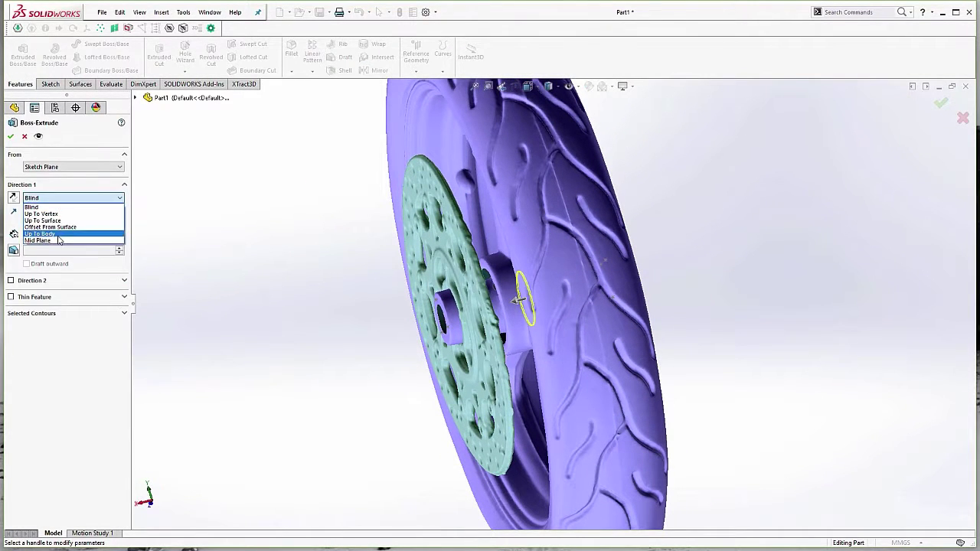
left_click(64, 215)
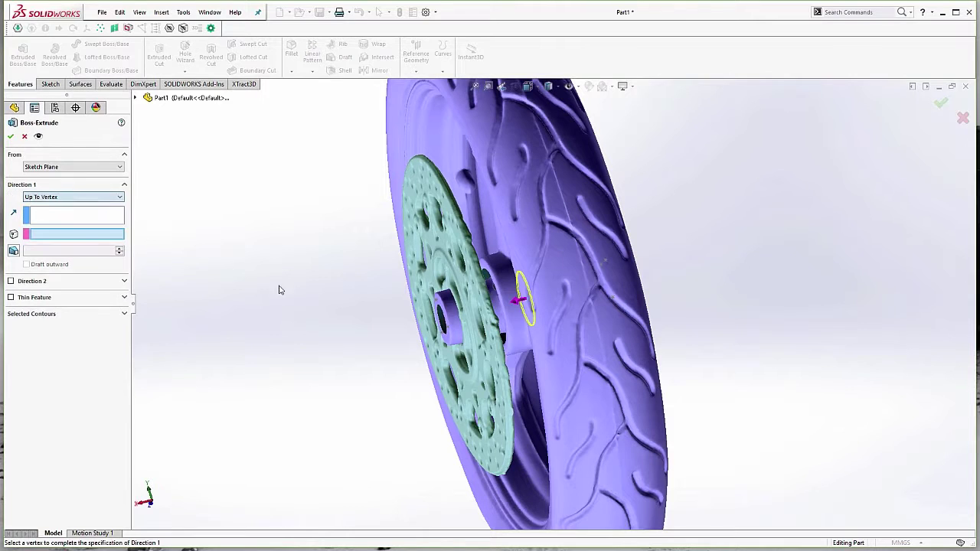
left_click(439, 304)
middle_click_drag(439, 304, 587, 283)
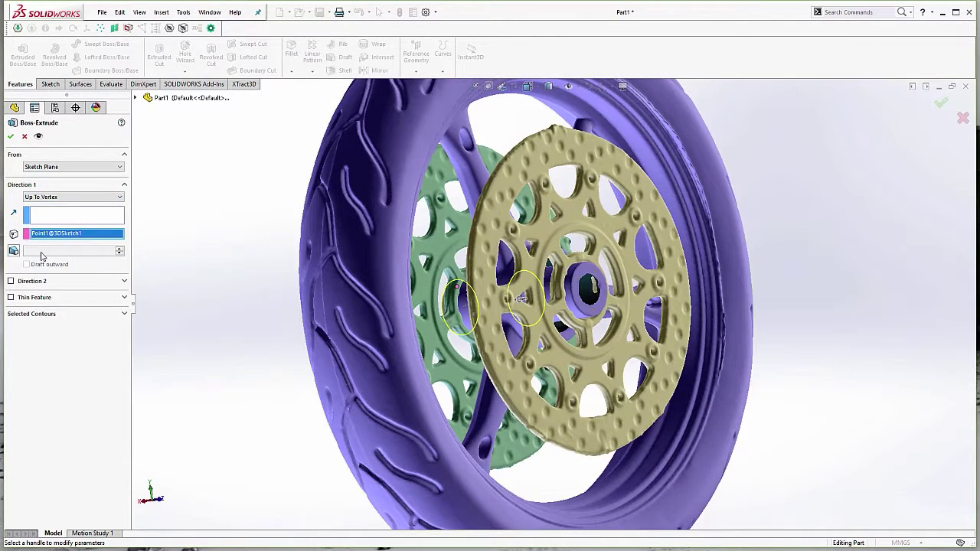
- Enable Direction 2 as Up To Vertex, ending at the 3D point on the opposite hub end face, and accept the extrusion
left_click(34, 283)
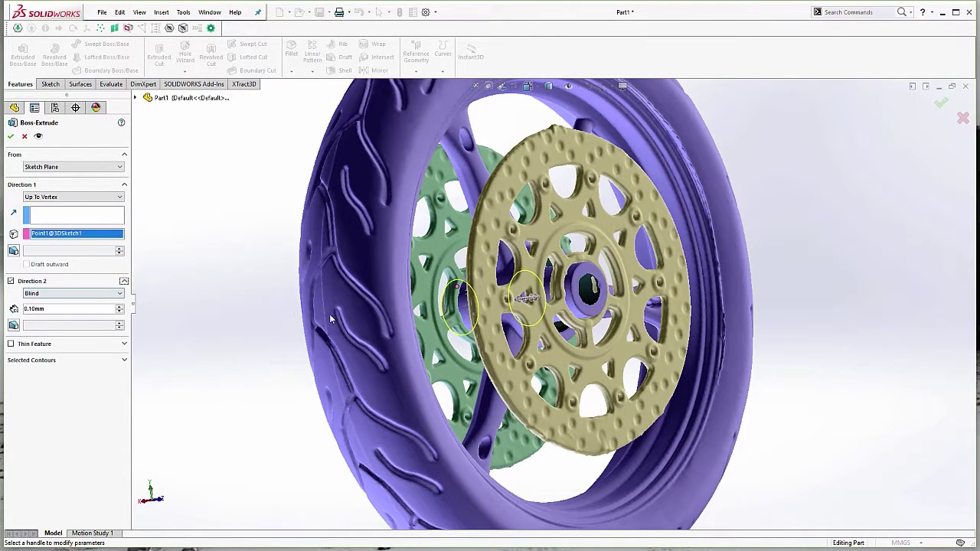
left_click(72, 294)
left_click(77, 310)
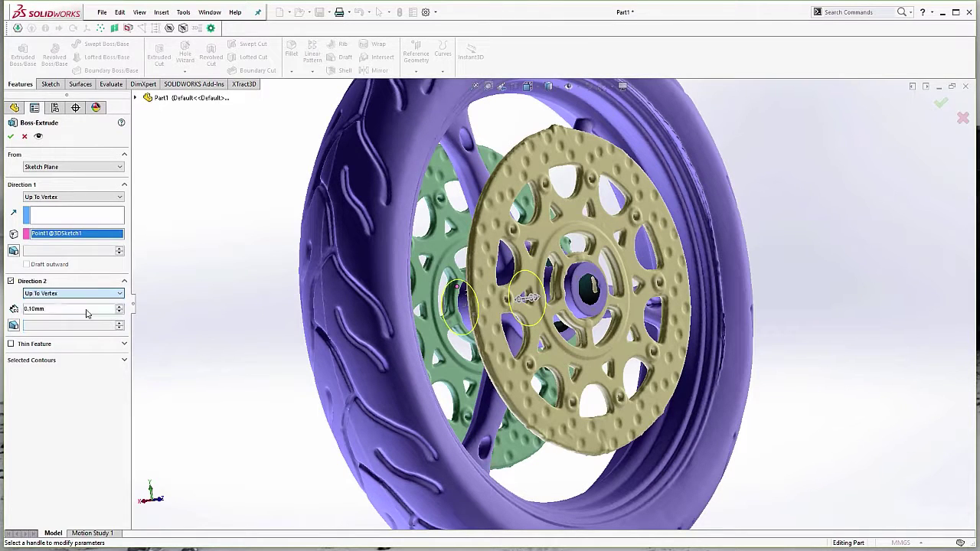
left_click(597, 273)
left_click(11, 138)
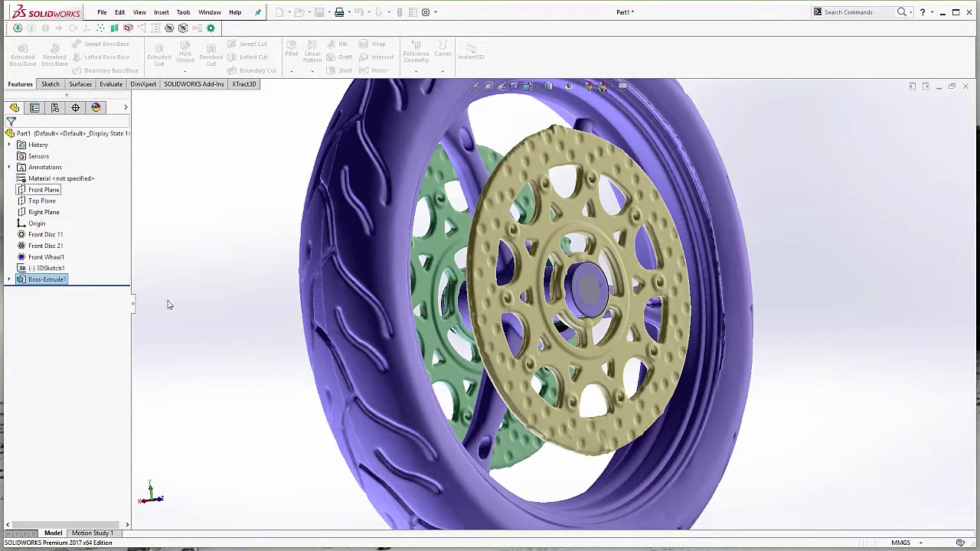
- Hide the 3D sketch that holds the hub's reference points
middle_click_drag(169, 304, 297, 293)
scroll(298, 293, "up", 3)
right_click(36, 268)
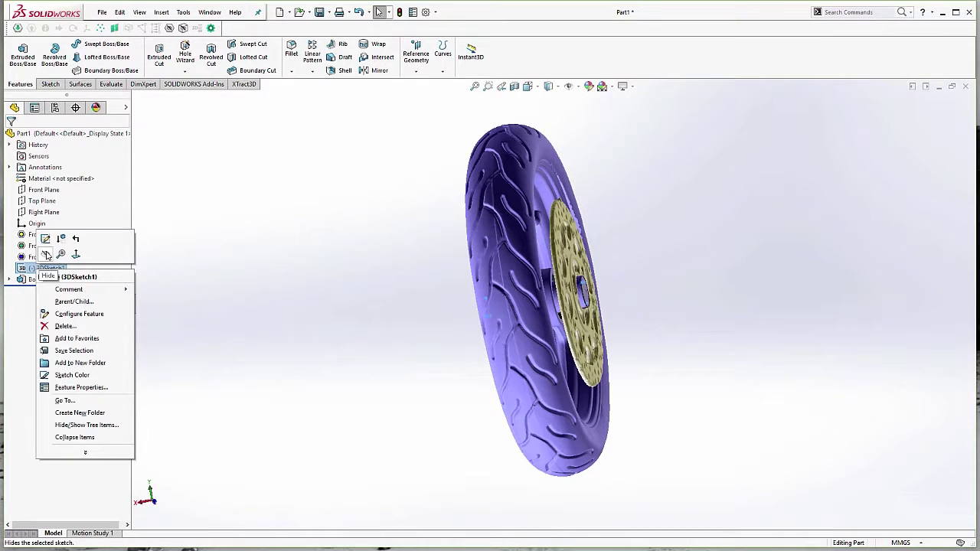
left_click(45, 254)
- Hide the meshes to examine the extruded hub cylinder by itself, and show the meshes again
middle_click_drag(452, 285, 476, 366)
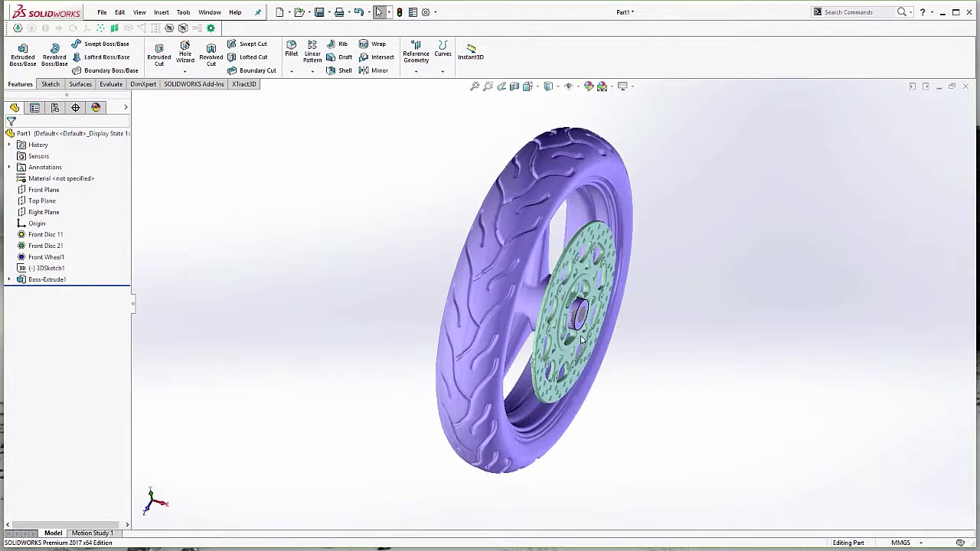
scroll(580, 342, "down", 4)
middle_click_drag(729, 336, 601, 276)
scroll(586, 262, "up", 1)
left_click(243, 84)
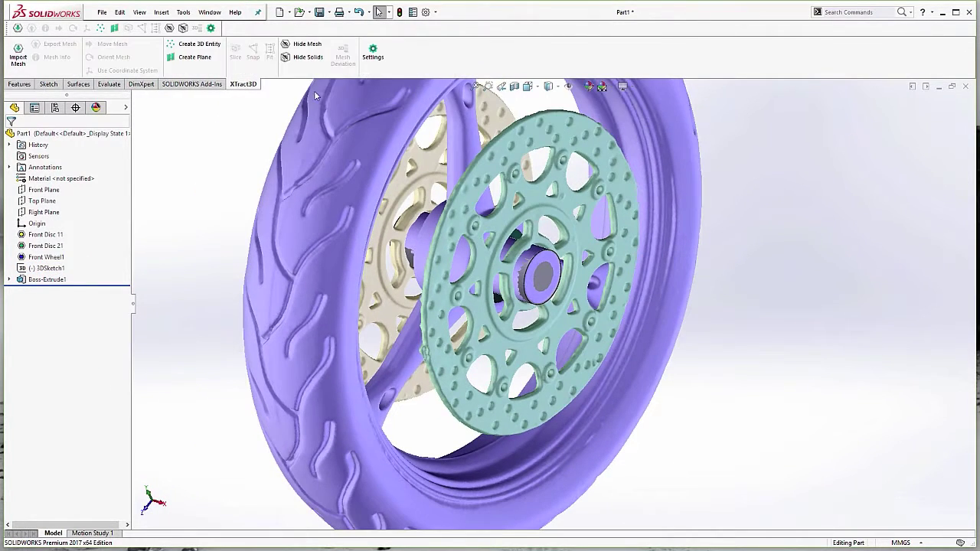
left_click(173, 29)
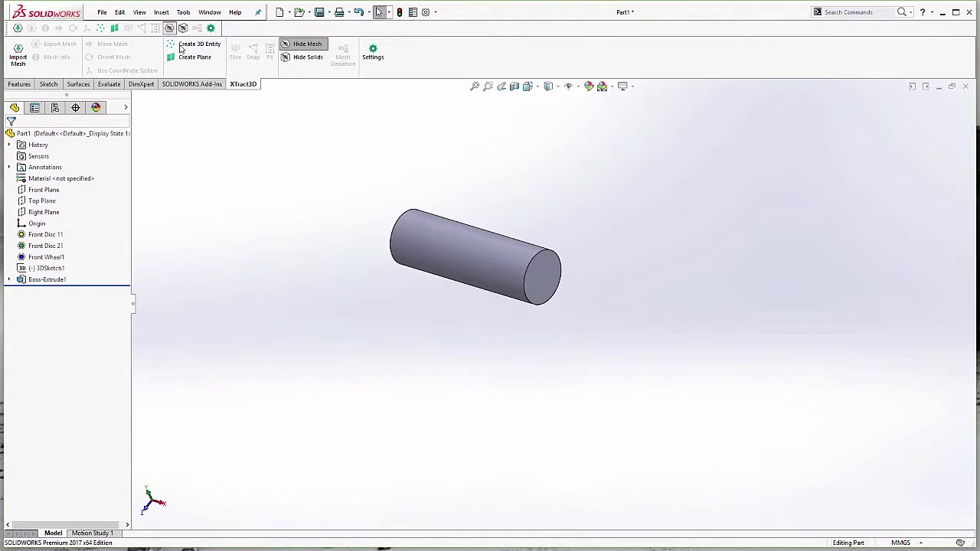
middle_click_drag(349, 250, 552, 282)
middle_click_drag(496, 323, 481, 355)
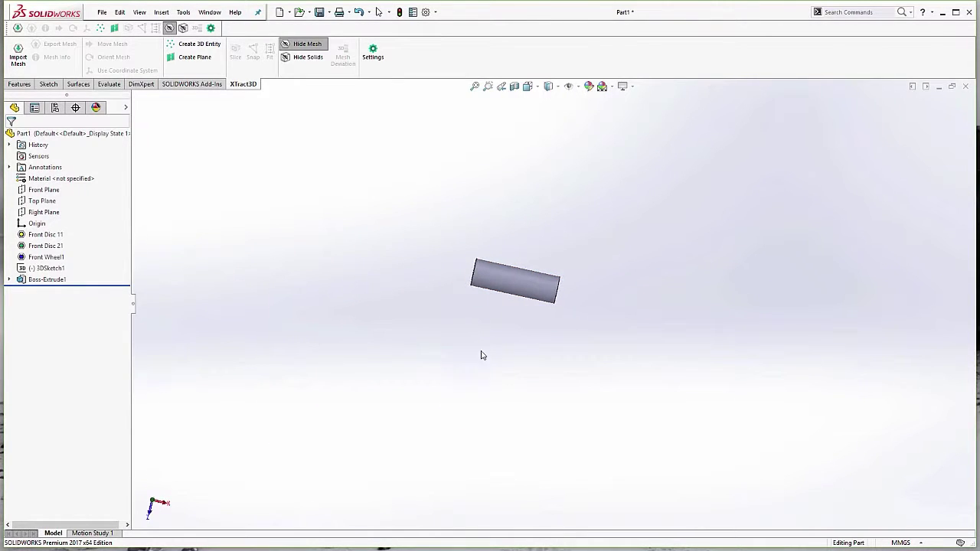
left_click(305, 44)
middle_click_drag(407, 289, 536, 260)
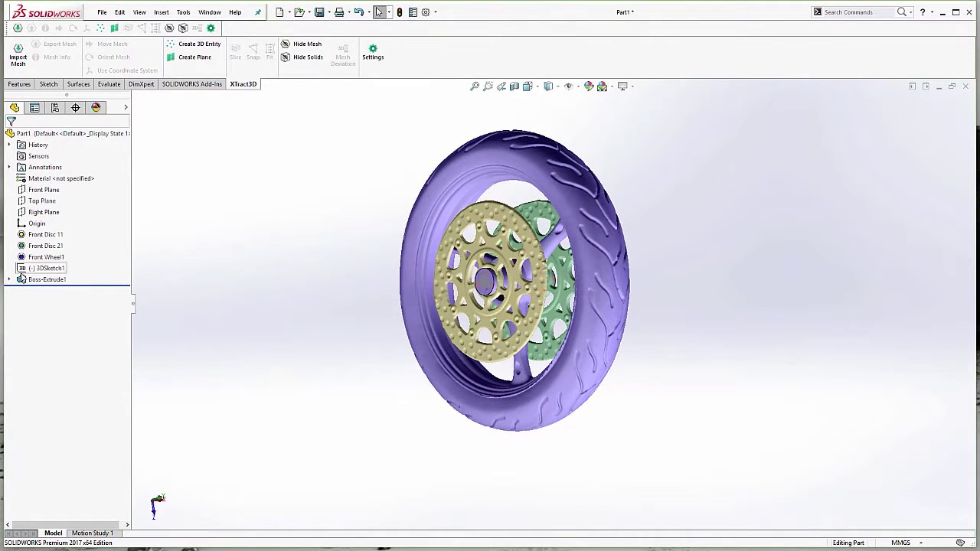
- Create a reference axis through the cylindrical face of the hub extrusion
left_click(19, 83)
left_click(414, 66)
left_click(420, 95)
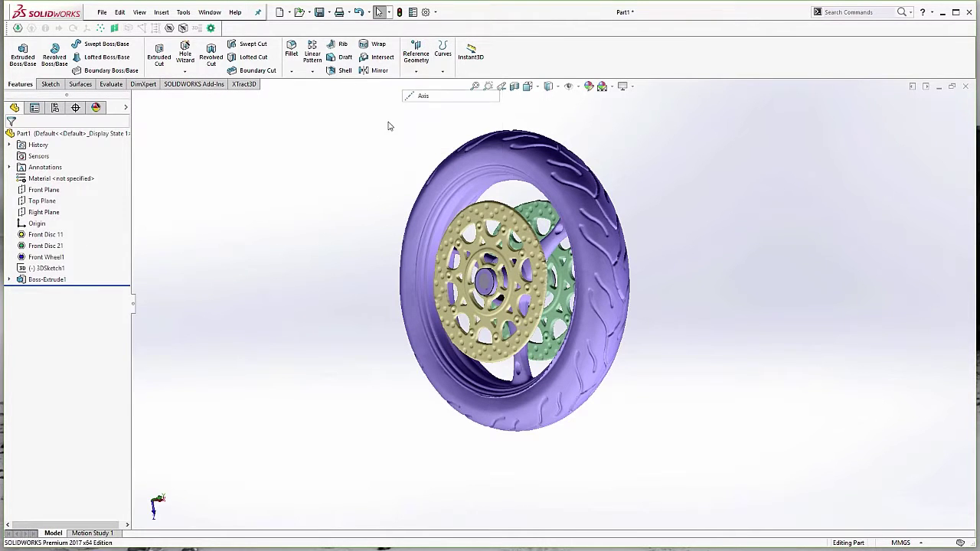
middle_click_drag(534, 271, 280, 260)
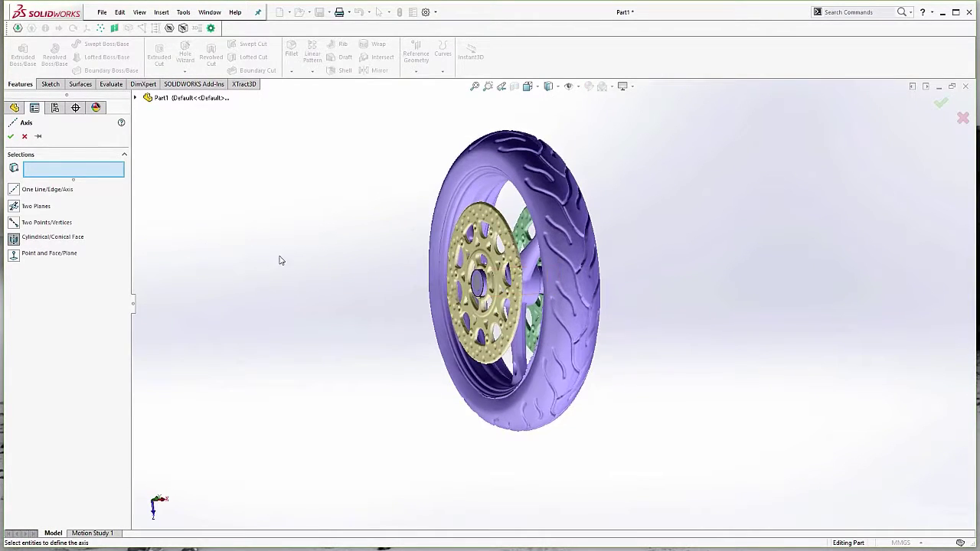
left_click(496, 284)
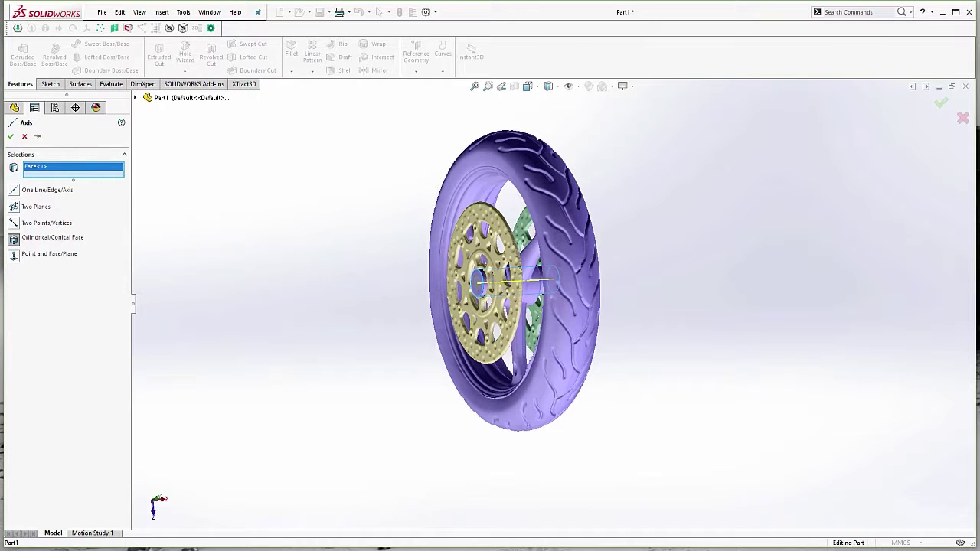
left_click(12, 136)
- Save the part as FrontWheel.SLDPRT in the AssemTest folder, overwriting the existing file
middle_click_drag(402, 308, 285, 367)
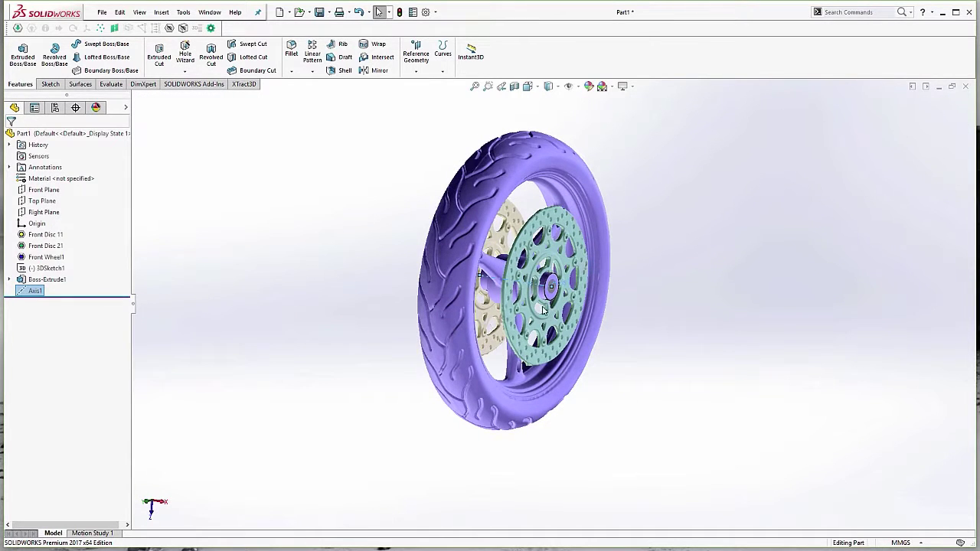
middle_click_drag(602, 324, 481, 369)
scroll(541, 289, "down", 3)
left_click(99, 12)
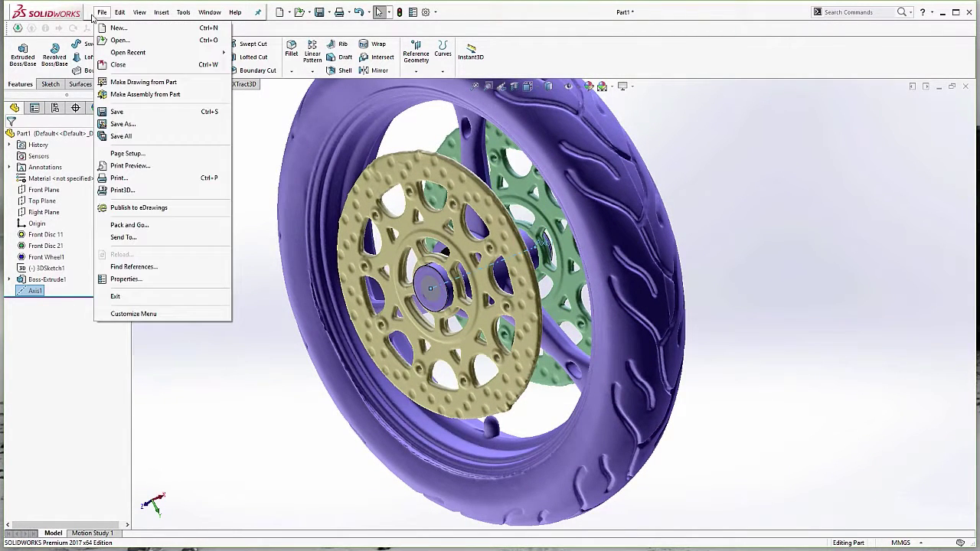
left_click(142, 117)
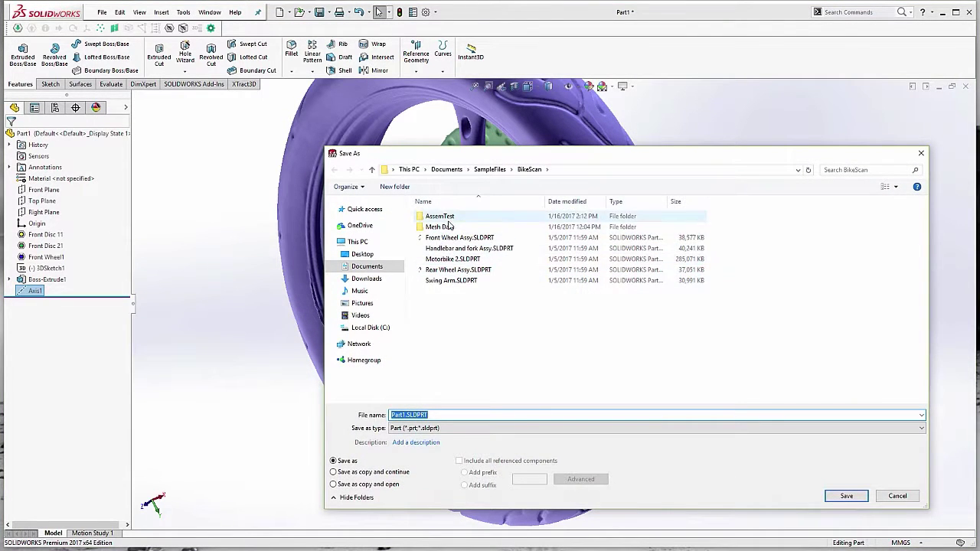
double_click(440, 216)
left_click(452, 216)
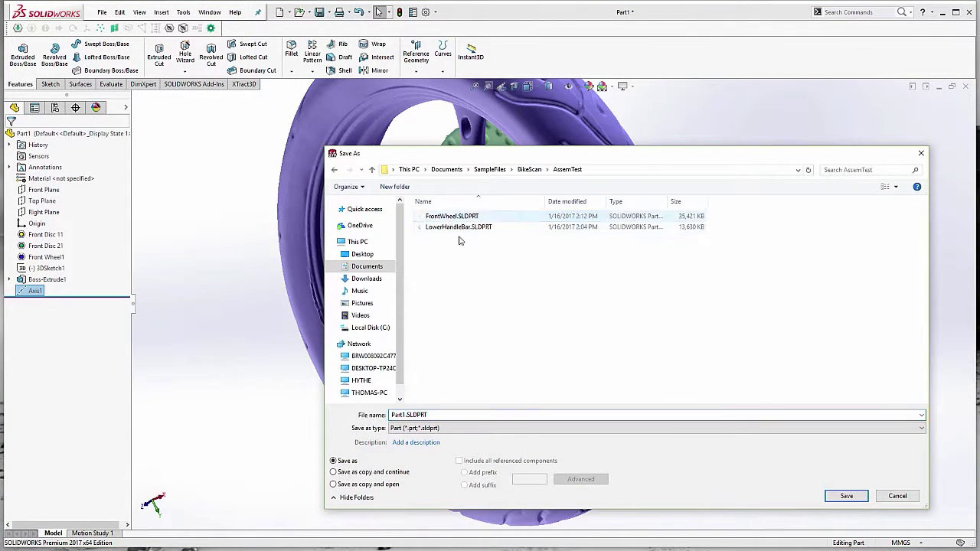
left_click(846, 496)
left_click(570, 302)
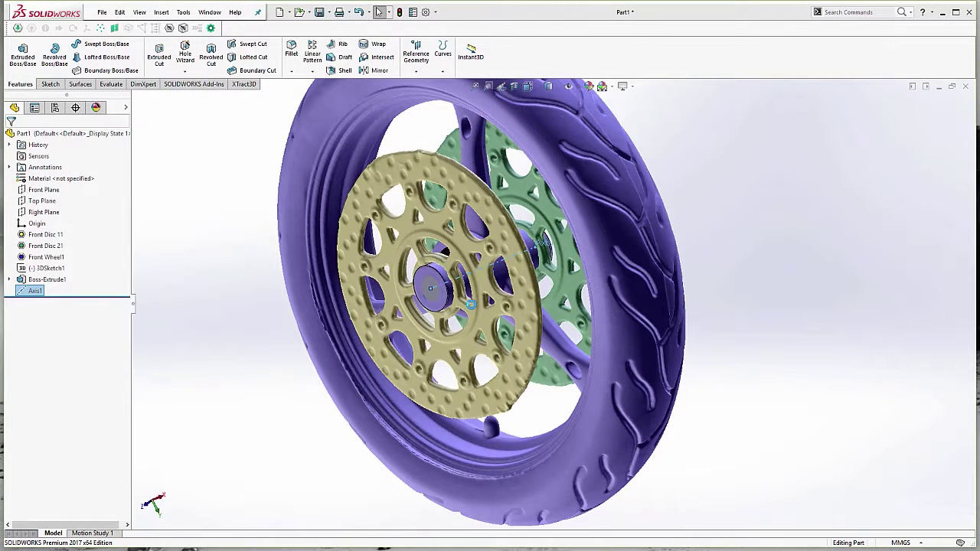
- Take the FrontWheel document out of its maximized view and create a new part
middle_click_drag(370, 387, 431, 338)
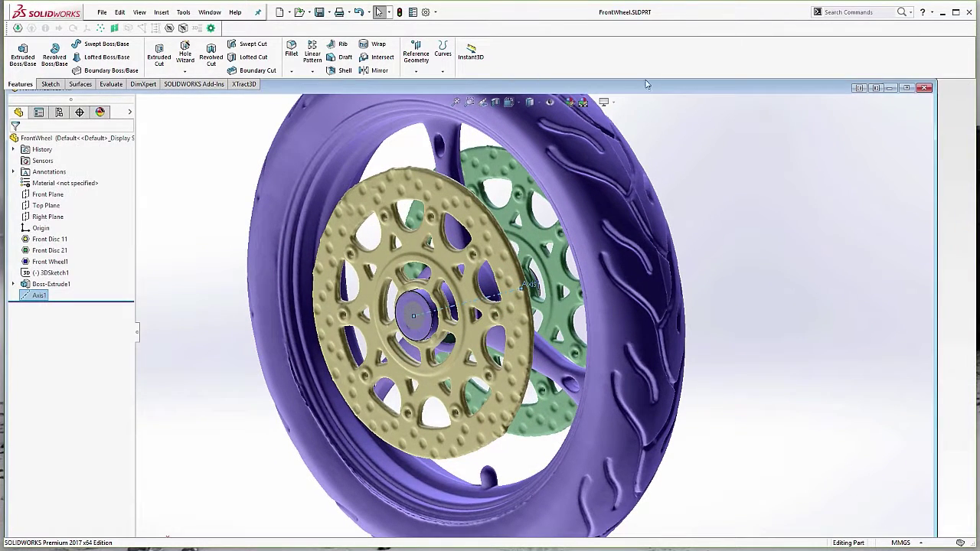
left_click(951, 87)
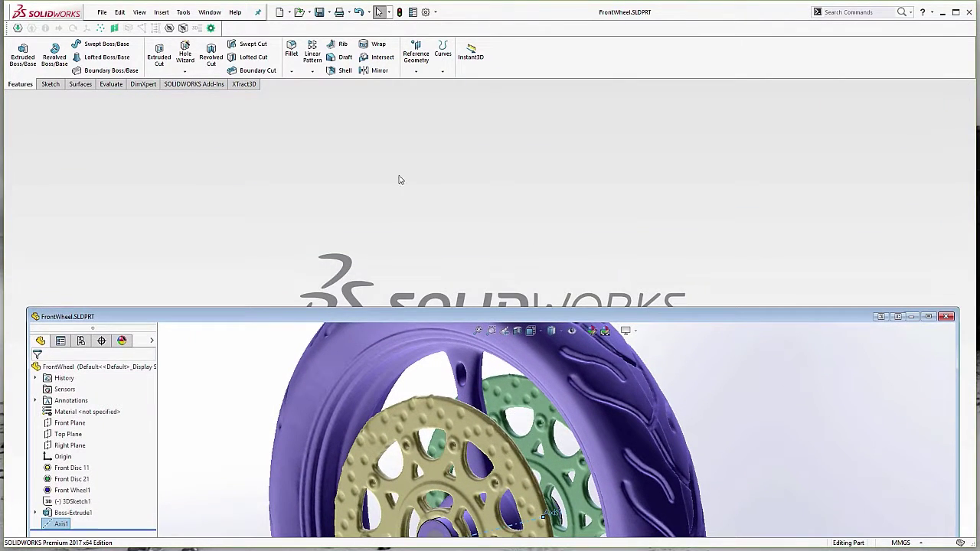
left_click(102, 11)
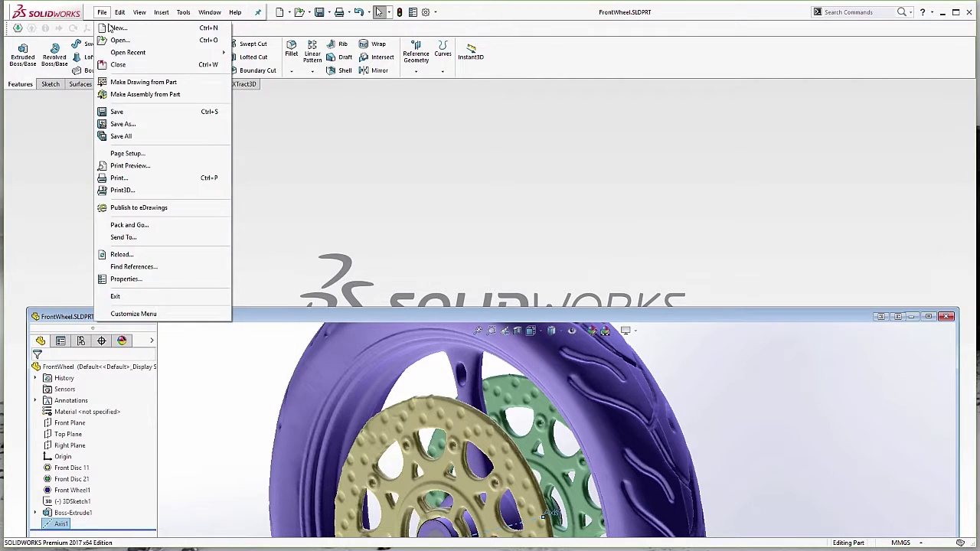
left_click(115, 28)
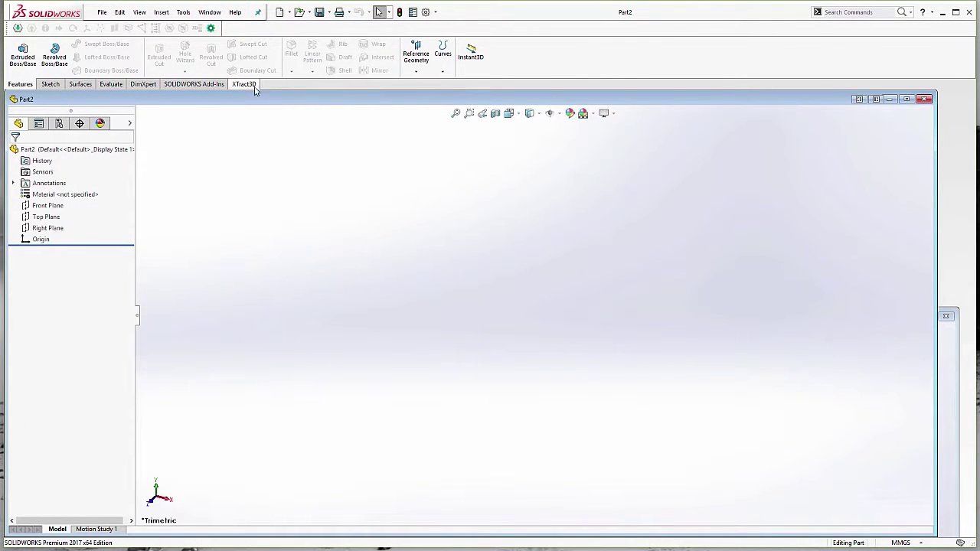
- Import the Front Fork.ply and Front Mudgaurd.ply meshes from the Handlebar Lower folder with millimeter file units
left_click(254, 85)
left_click(18, 53)
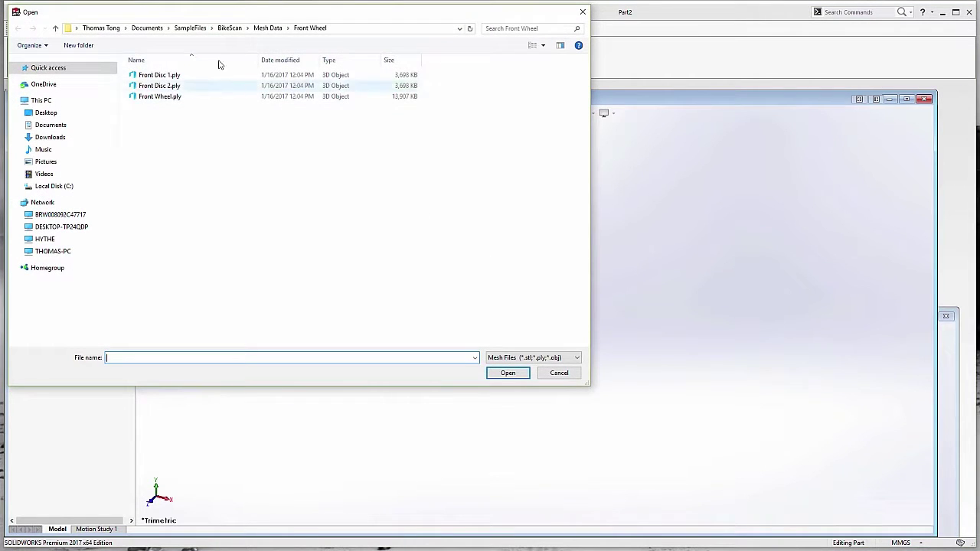
left_click(268, 27)
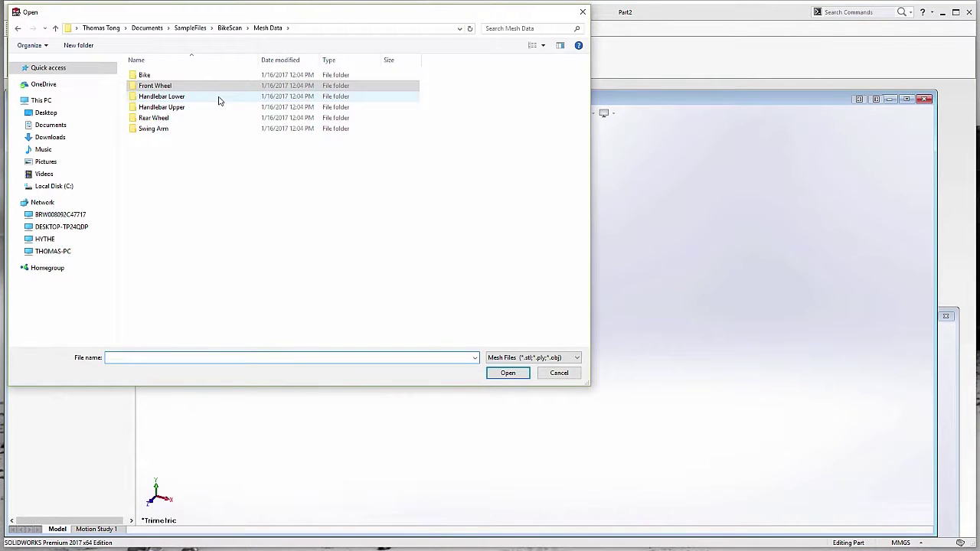
double_click(194, 98)
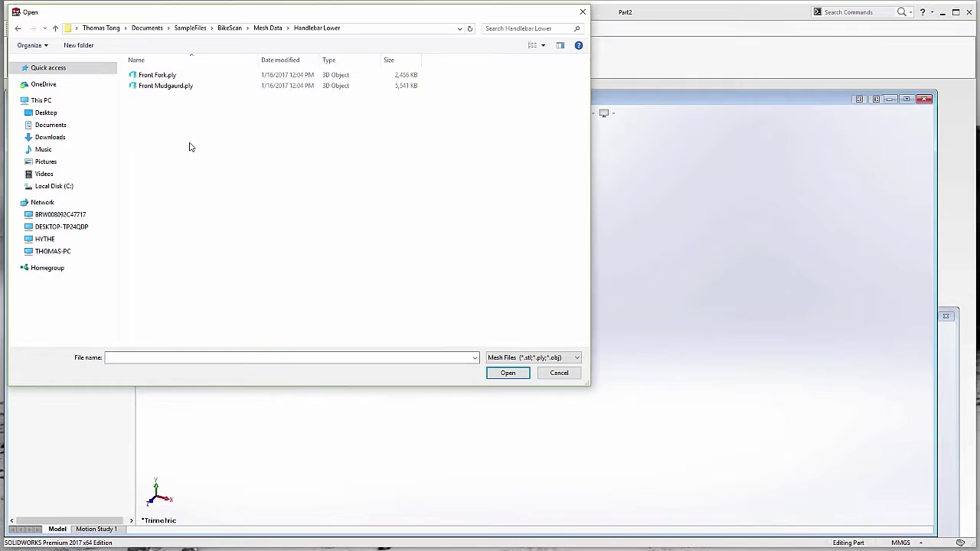
left_click(165, 75)
left_click(173, 86, "shift")
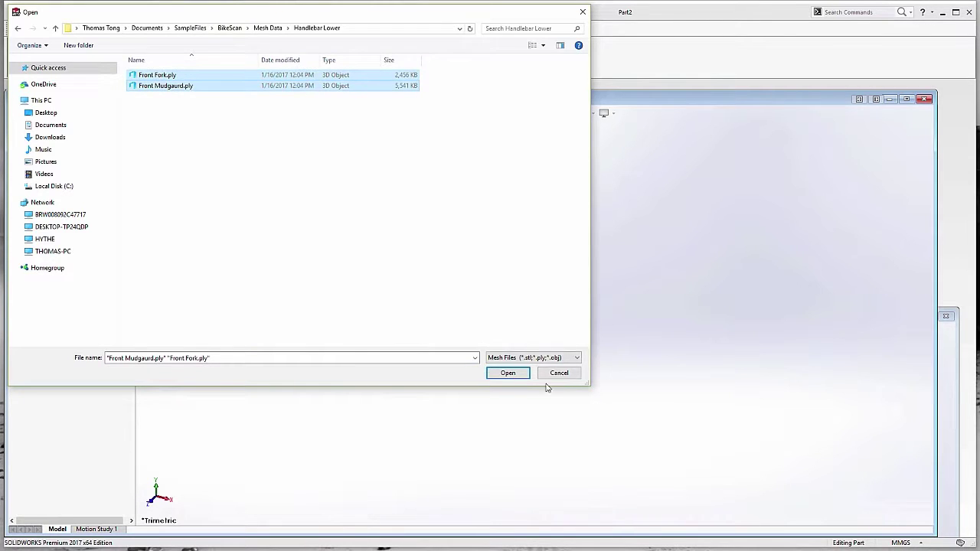
left_click(498, 376)
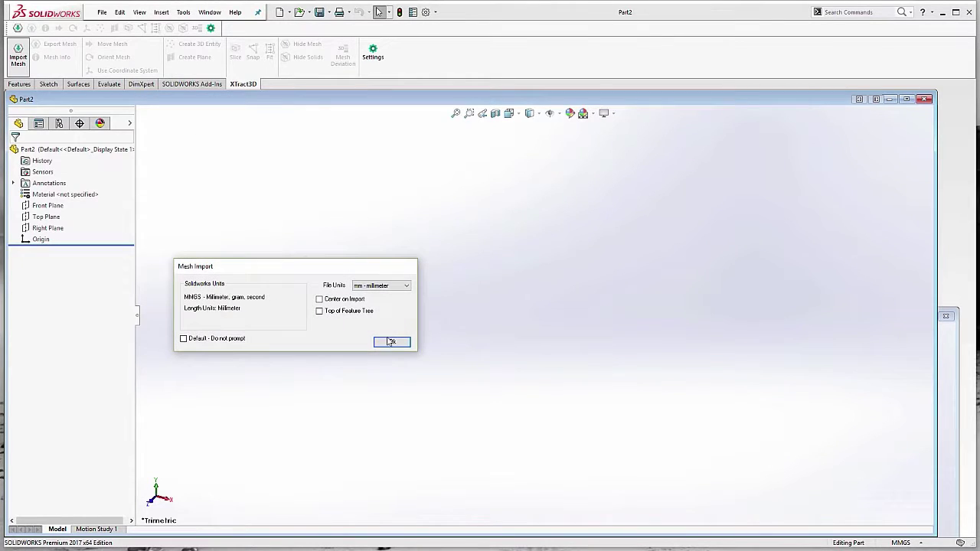
left_click(390, 342)
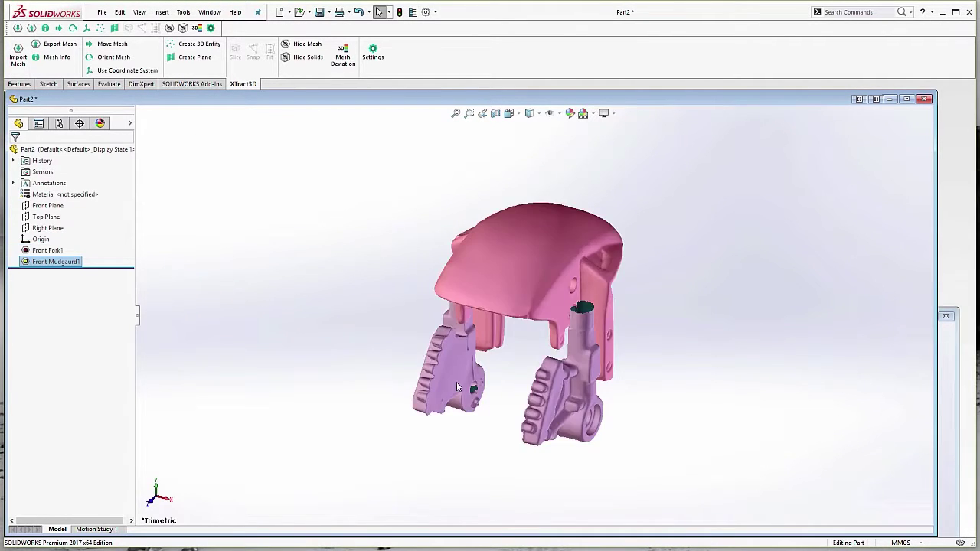
- Start an XTract3D 3D Points entity in a new sketch and place points on the inner face of one fork leg's axle boss
middle_click_drag(456, 382, 505, 380)
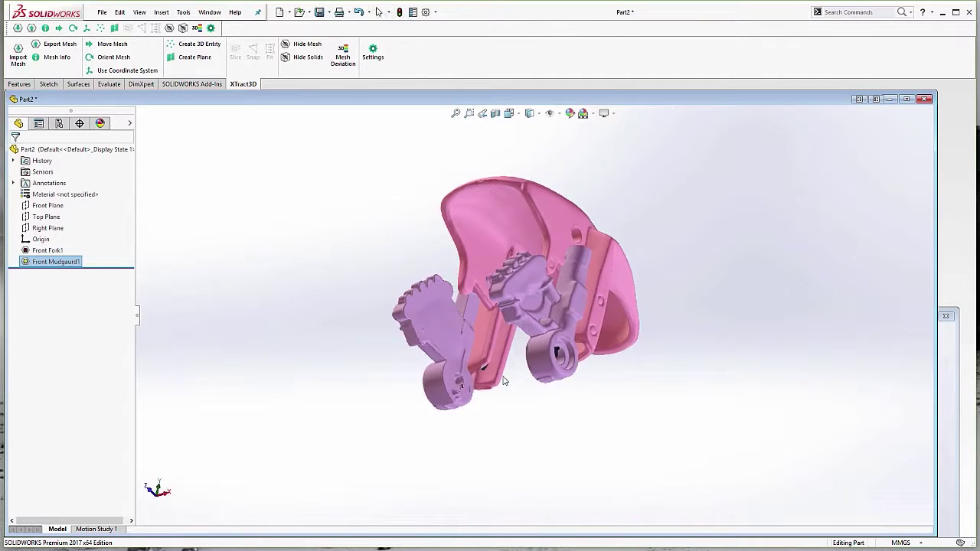
scroll(453, 358, "down", 4)
middle_click_drag(493, 275, 709, 331)
middle_click_drag(578, 373, 419, 352)
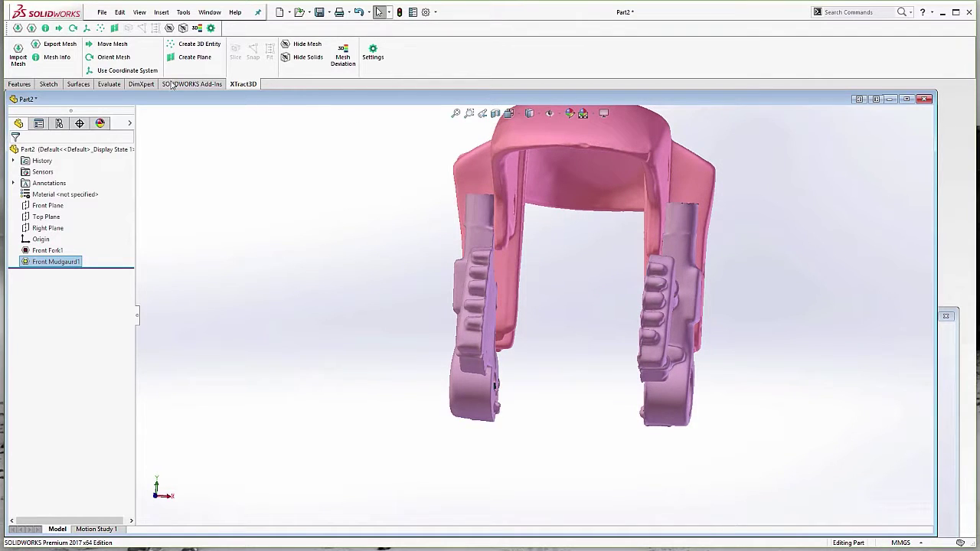
left_click(186, 46)
middle_click_drag(568, 367, 314, 300)
middle_click_drag(491, 359, 474, 379)
scroll(466, 389, "down", 4)
middle_click_drag(521, 350, 499, 358)
left_click(484, 345)
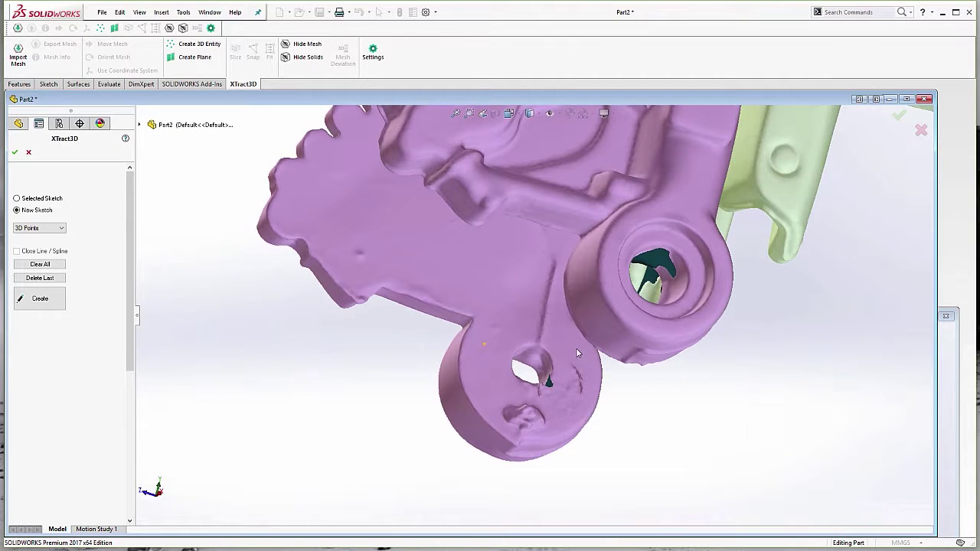
- Add 3D points on the outer face of the same fork leg's axle boss
middle_click_drag(517, 419, 883, 310)
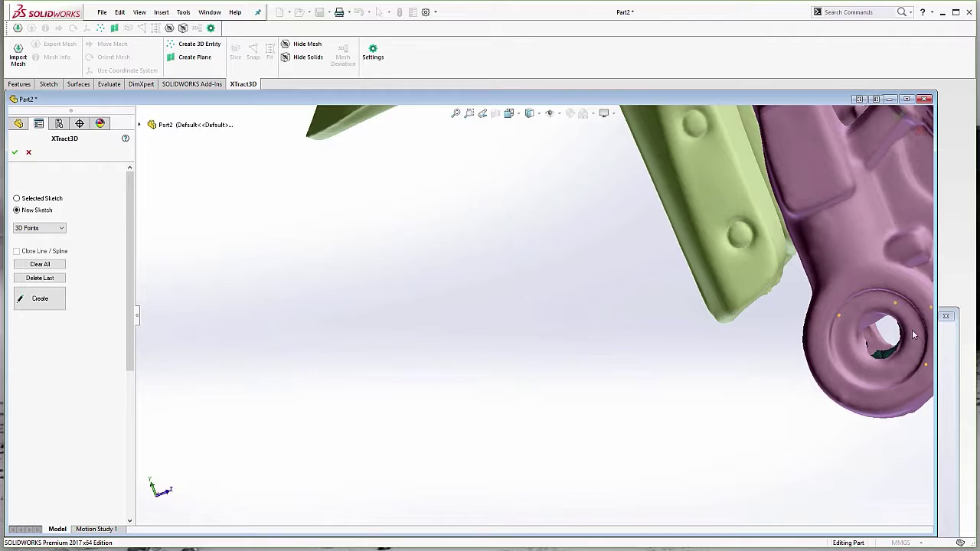
middle_click_drag(855, 370, 646, 329)
scroll(645, 329, "up", 3)
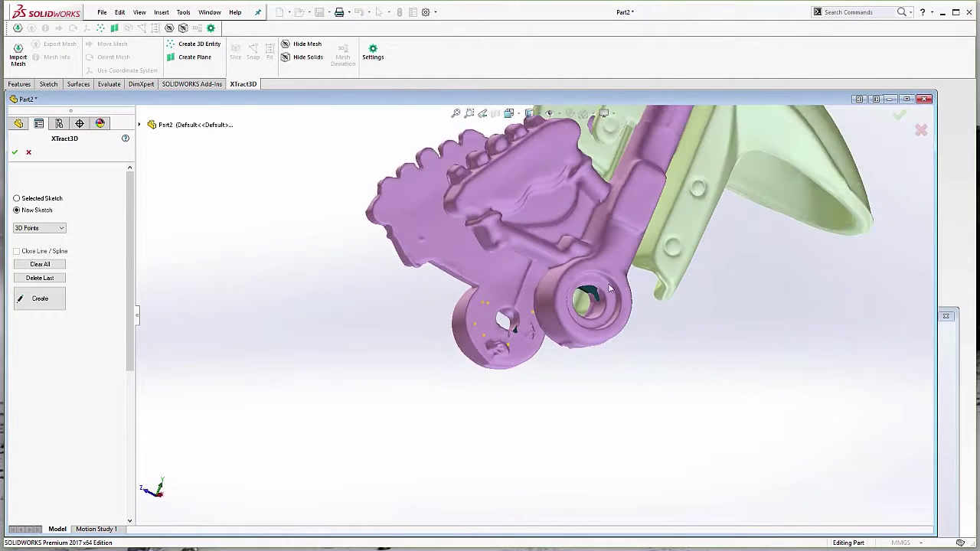
- Add 3D points on the outer and inner faces of the opposite fork leg's axle boss
middle_click_drag(594, 288, 498, 284)
scroll(499, 283, "down", 4)
scroll(498, 288, "down", 2)
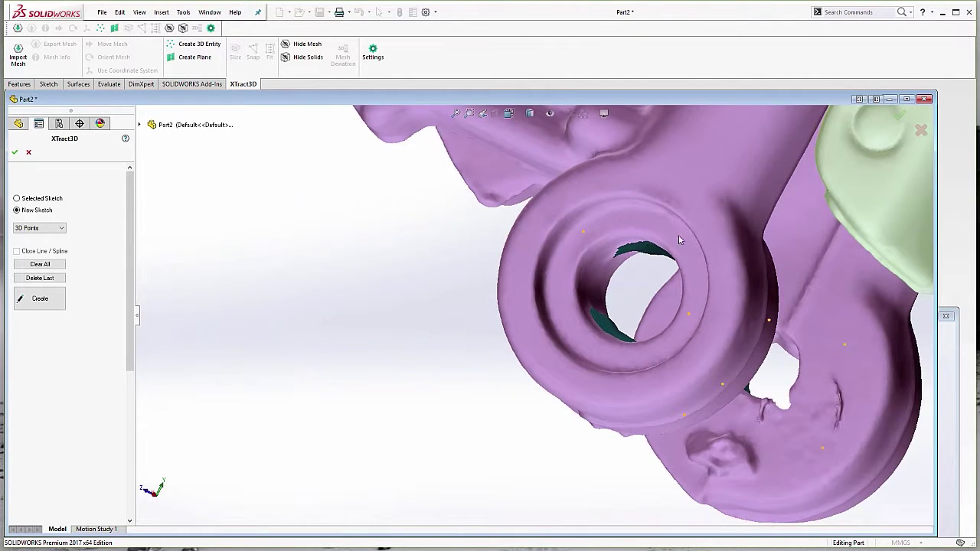
middle_click_drag(580, 305, 790, 252)
scroll(785, 321, "up", 5)
scroll(884, 323, "down", 4)
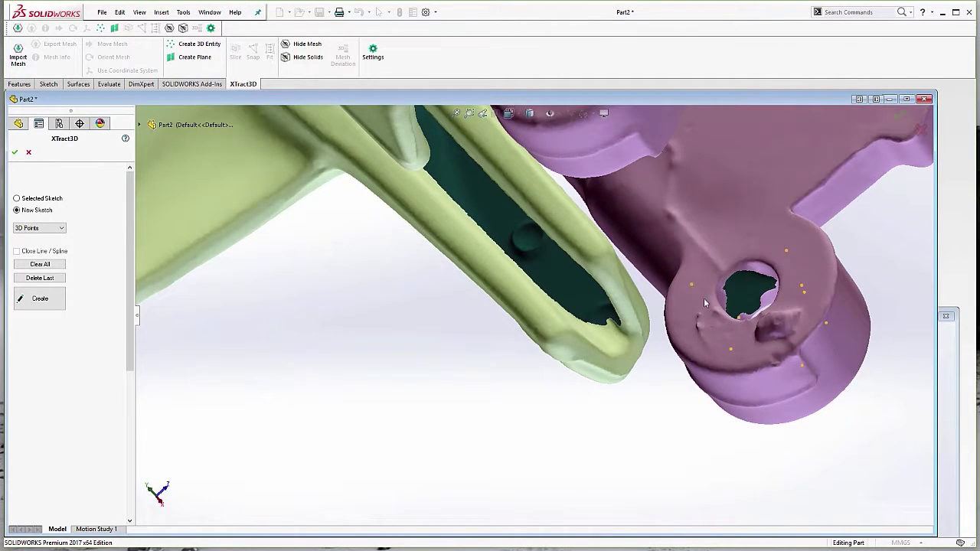
middle_click_drag(705, 304, 593, 348)
scroll(593, 348, "up", 4)
middle_click_drag(507, 352, 481, 383)
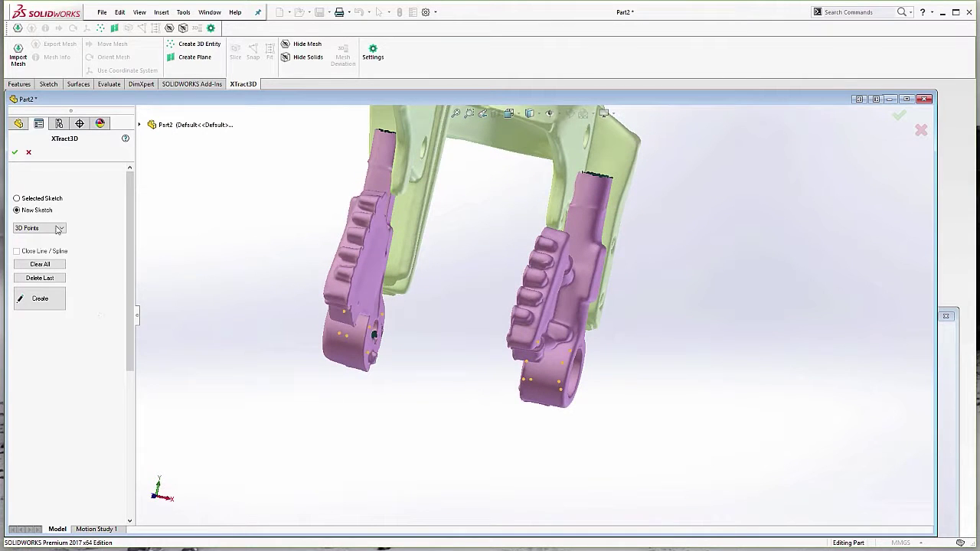
- Finish the 3D points sketch and create a plane parallel to the Right Plane through an inner-face point of one axle boss
left_click(15, 153)
middle_click_drag(375, 352, 429, 314)
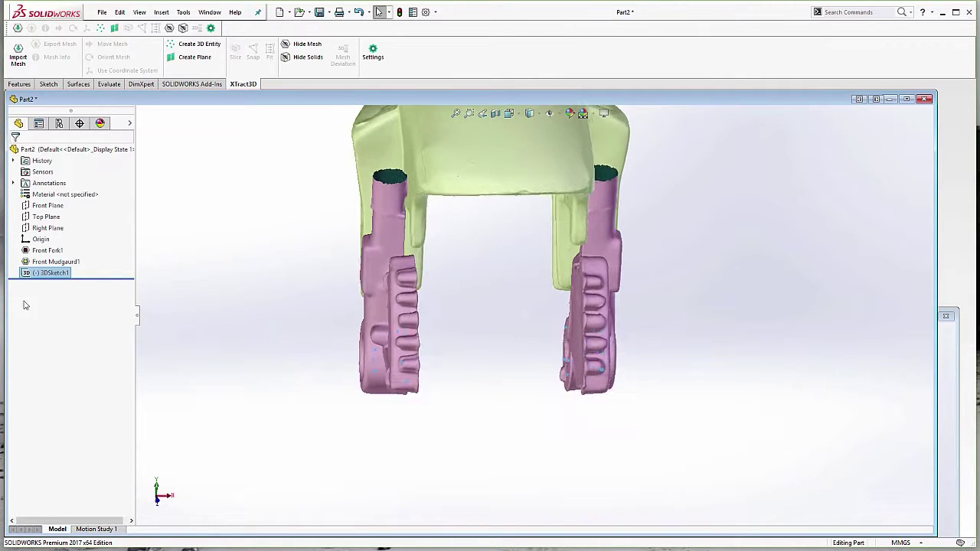
left_click(42, 218)
left_click(39, 228)
scroll(304, 253, "up", 5)
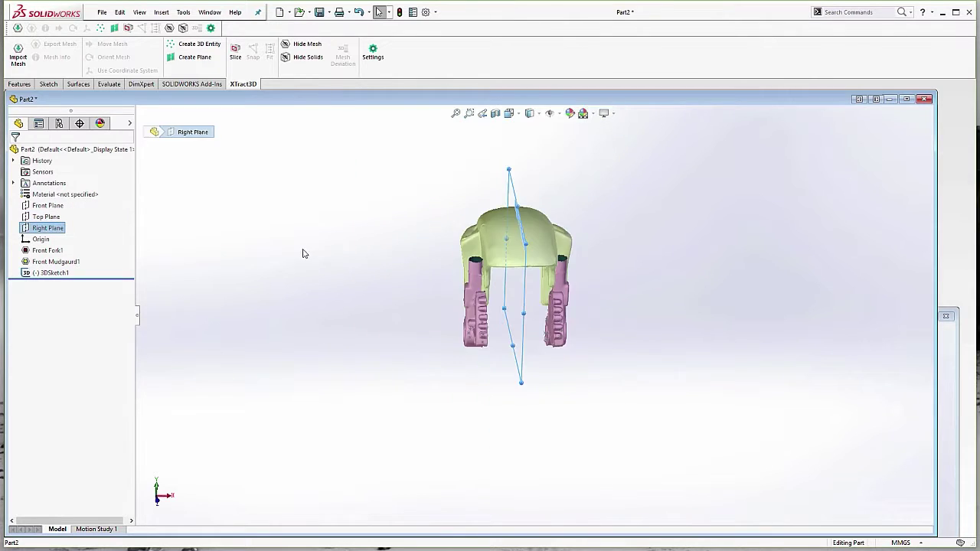
middle_click_drag(446, 289, 451, 264)
scroll(519, 335, "down", 6)
mouse_move(522, 338)
middle_mouse_down()
mouse_move(501, 304)
mouse_move(513, 344)
mouse_move(487, 329)
middle_mouse_up()
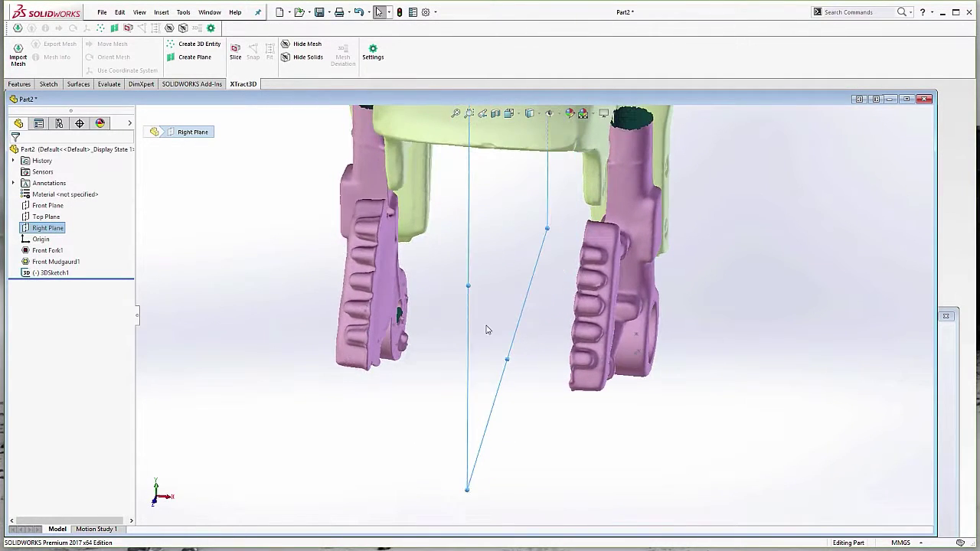
left_click(18, 85)
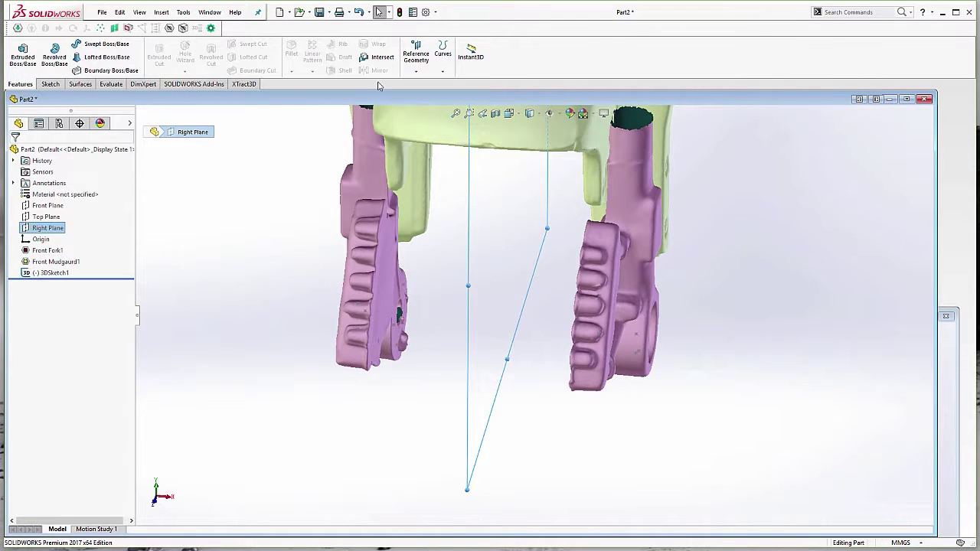
left_click(424, 72)
left_click(420, 98)
middle_click_drag(451, 261, 411, 328)
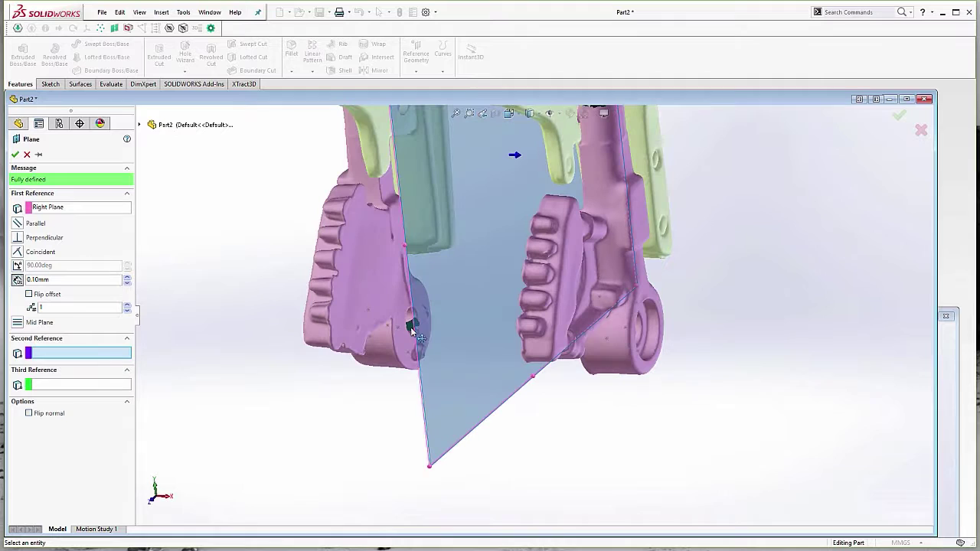
left_click(398, 333)
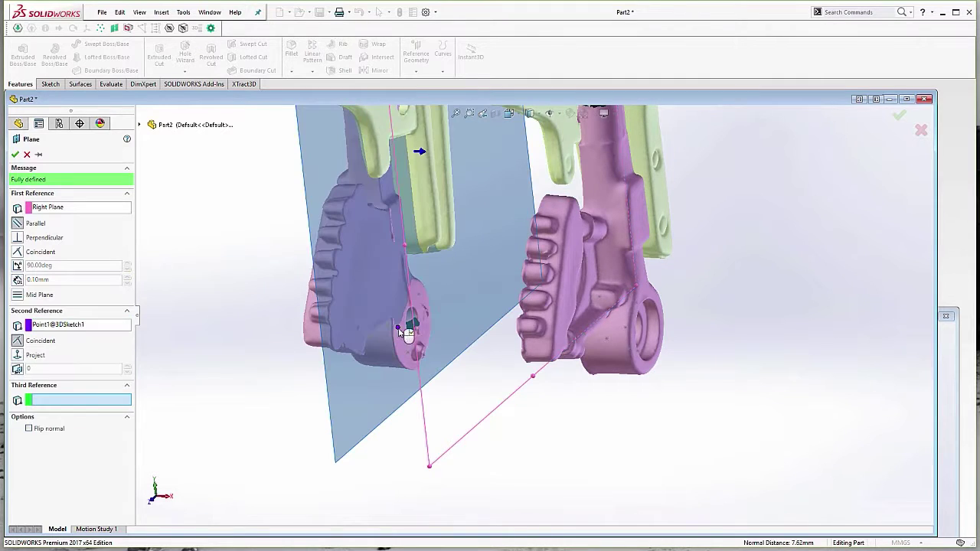
left_click(15, 155)
- Create a second plane parallel to the Right Plane, coincident with an inner-face point on the opposite fork leg's axle boss
middle_click_drag(360, 337, 369, 353)
left_click(42, 229)
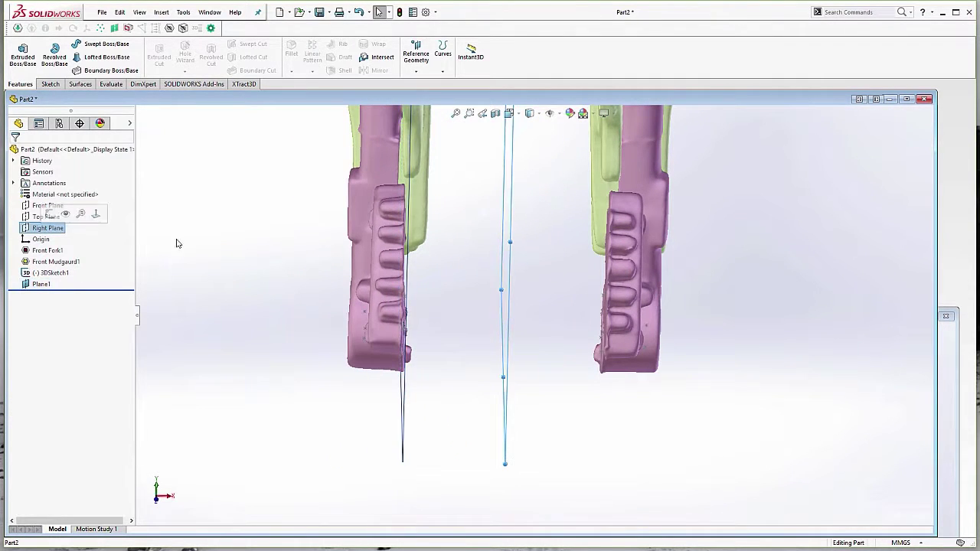
left_click(416, 71)
left_click(416, 87)
middle_click_drag(567, 306, 495, 371)
left_click(609, 322)
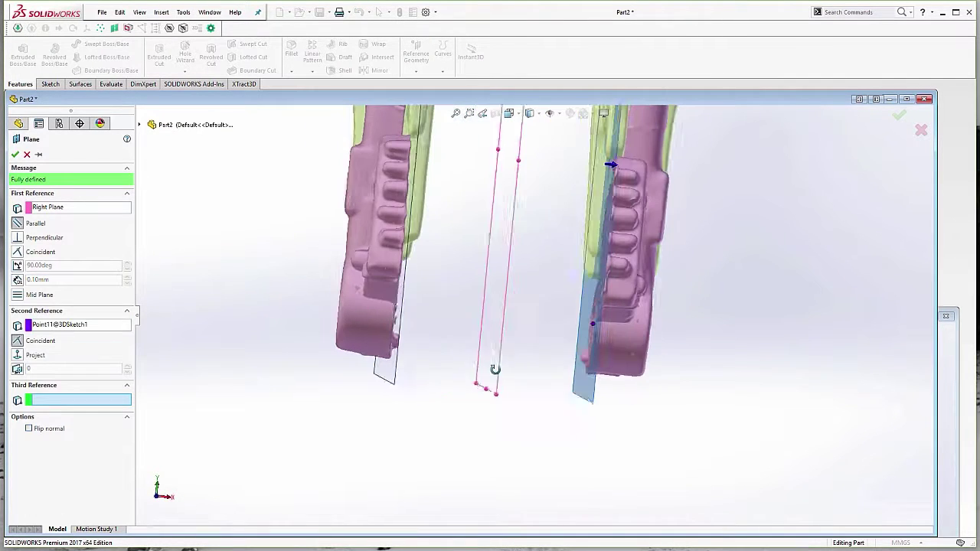
left_click(16, 156)
- Start an XTract3D slice of the fork and mudguard meshes using Plane1
scroll(513, 314, "up", 5)
middle_click_drag(562, 325, 600, 302)
middle_click_drag(514, 321, 513, 344)
left_click(512, 344)
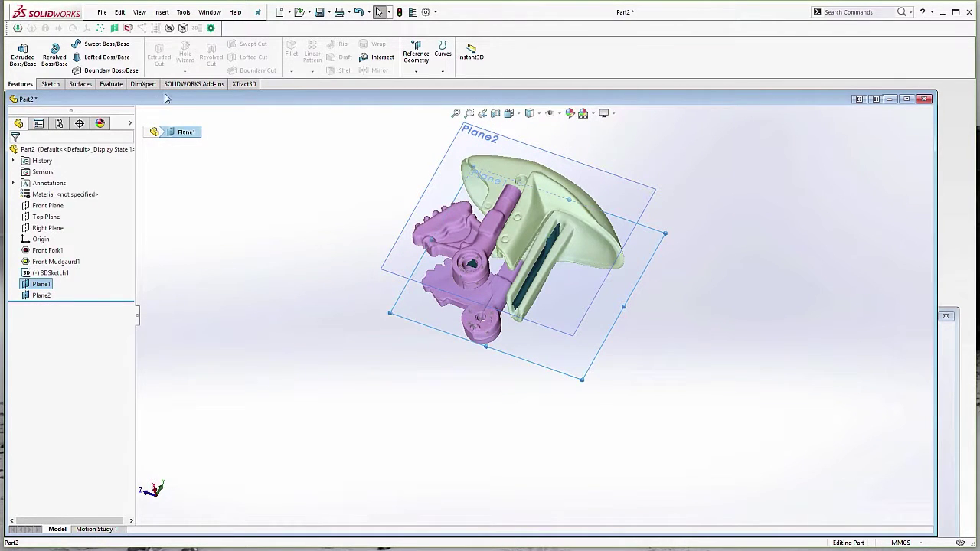
left_click(129, 27)
middle_click_drag(403, 337, 516, 339)
scroll(517, 339, "down", 3)
scroll(517, 339, "down", 3)
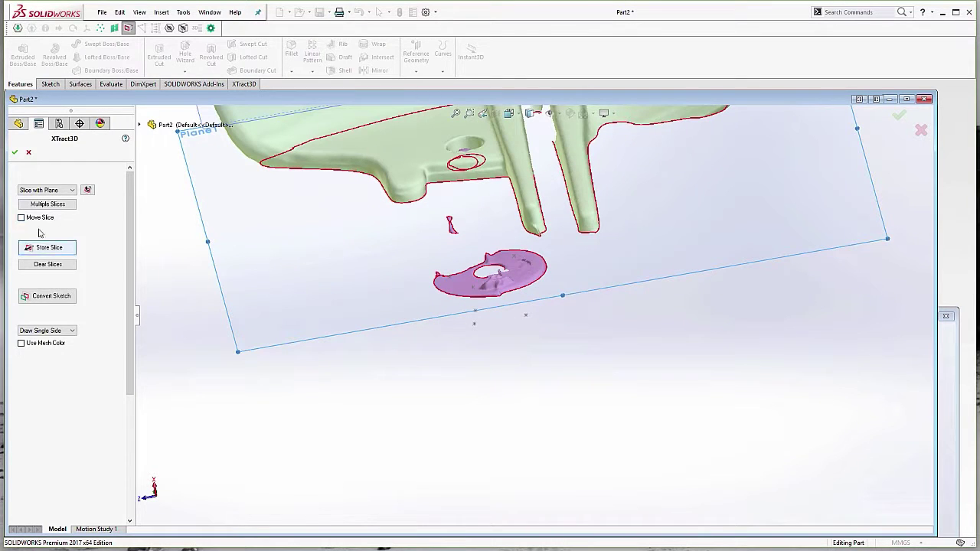
- Enable Move Slice, shift the slice so it cuts the full fork leg and axle boss, and accept it
scroll(519, 192, "up", 5)
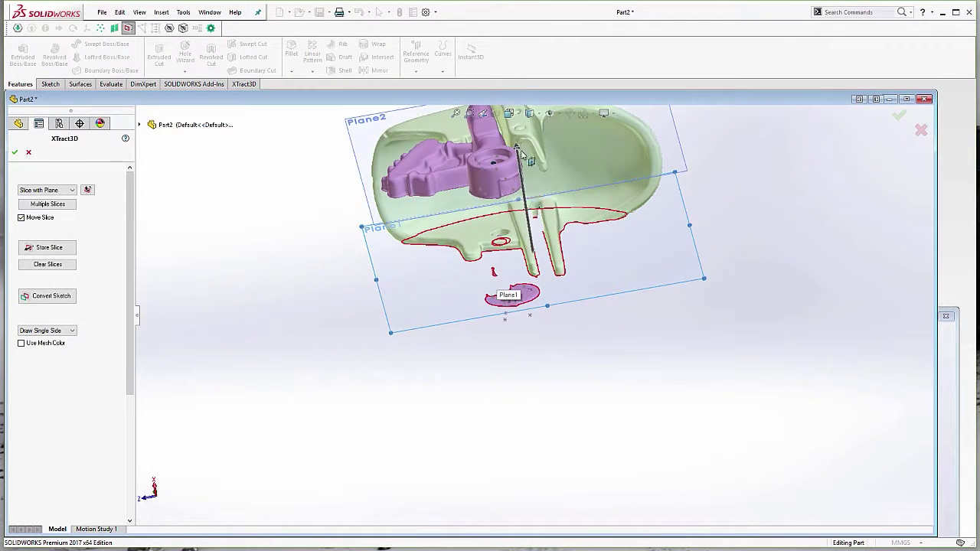
left_click(544, 304)
scroll(544, 304, "down", 4)
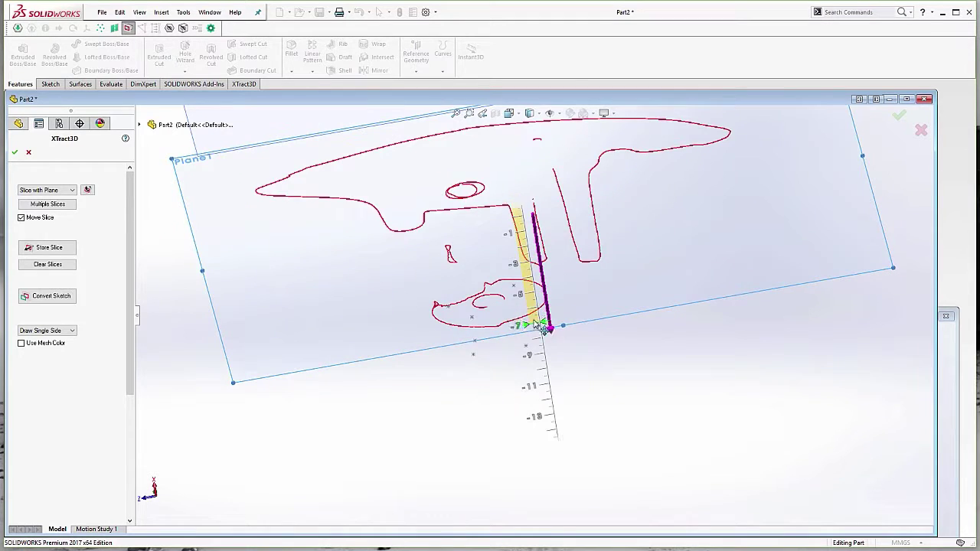
left_click_drag(527, 319, 527, 222)
middle_click_drag(499, 294, 482, 383)
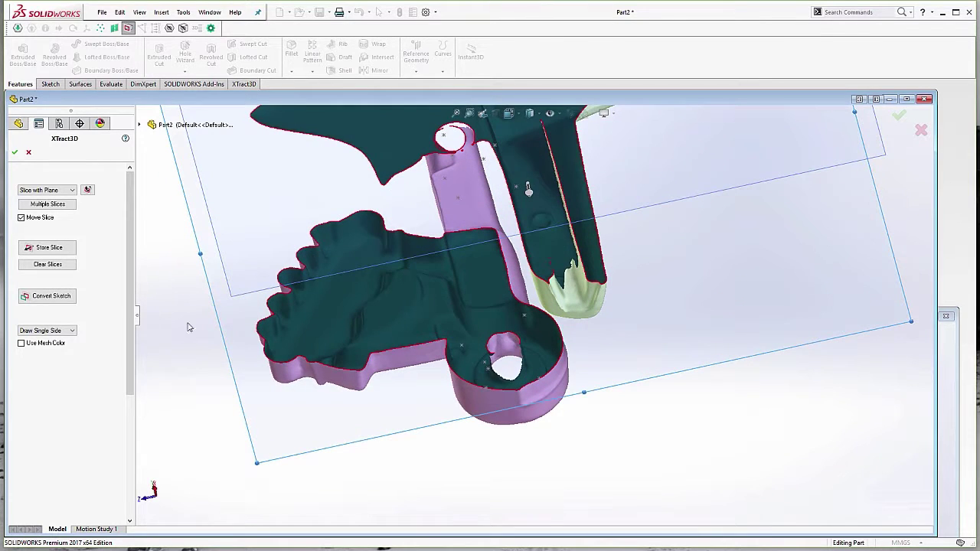
left_click(13, 154)
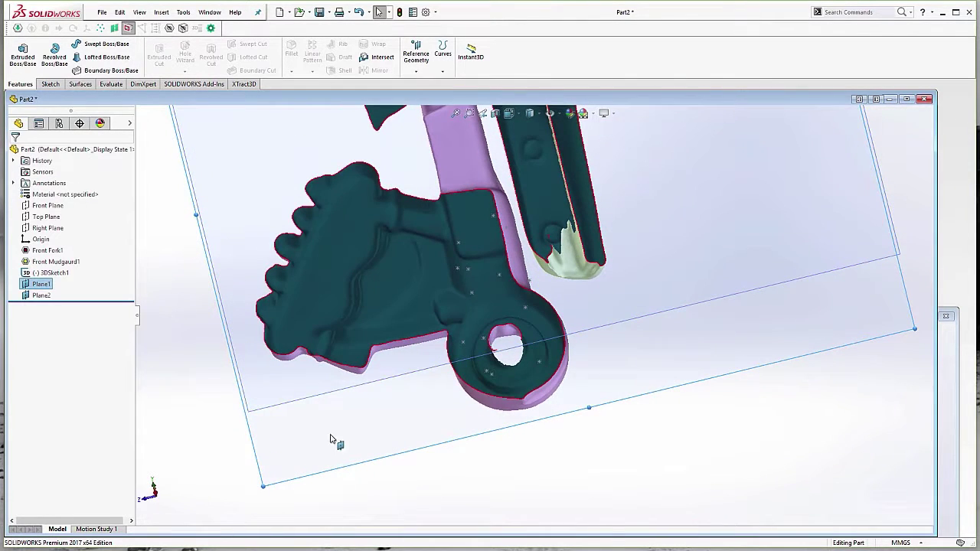
- Start a new sketch on Plane1 and hide Plane2
left_click(284, 401)
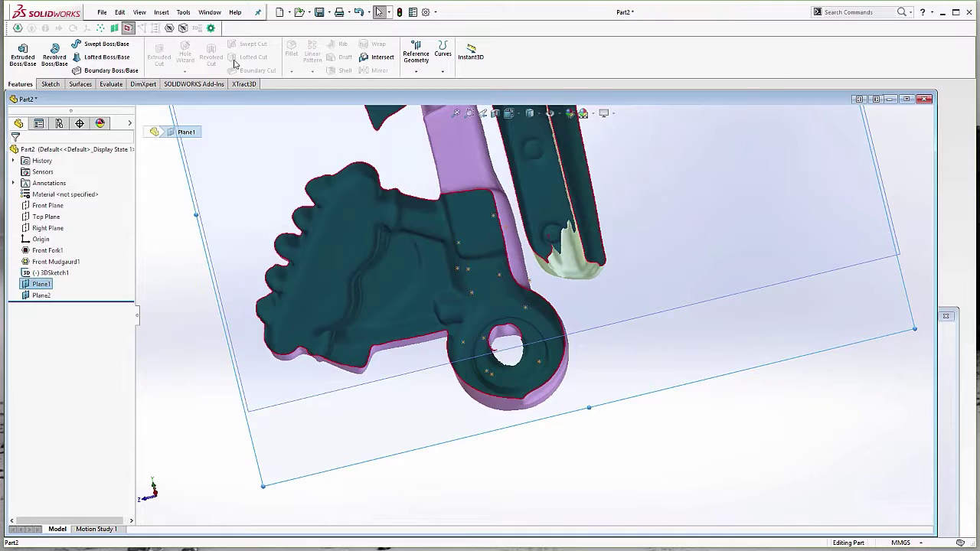
left_click(48, 83)
left_click(18, 54)
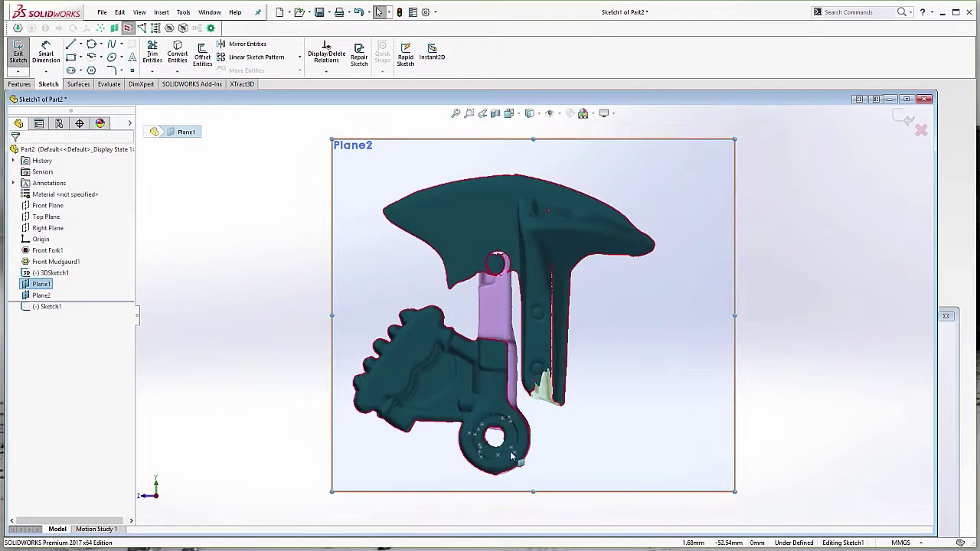
right_click(43, 298)
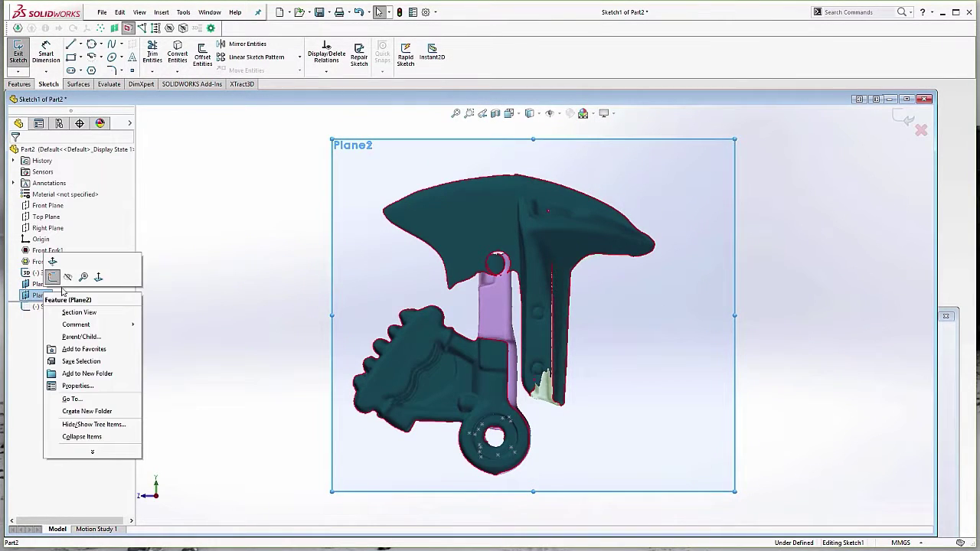
left_click(69, 277)
- Sketch a perimeter circle of about 3.51 mm radius through three points on the sliced outline of the axle boss
scroll(494, 436, "down", 5)
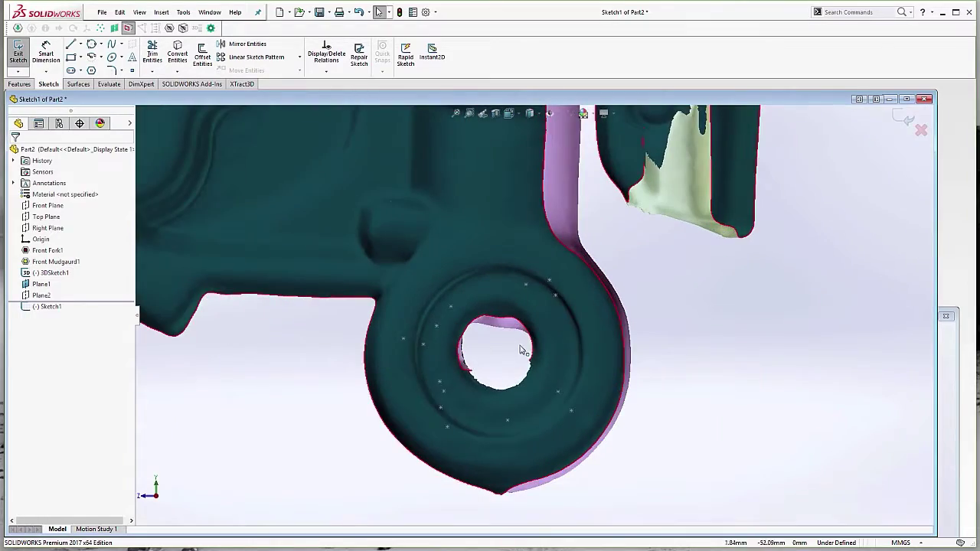
scroll(546, 393, "up", 3)
middle_click_drag(621, 400, 612, 307)
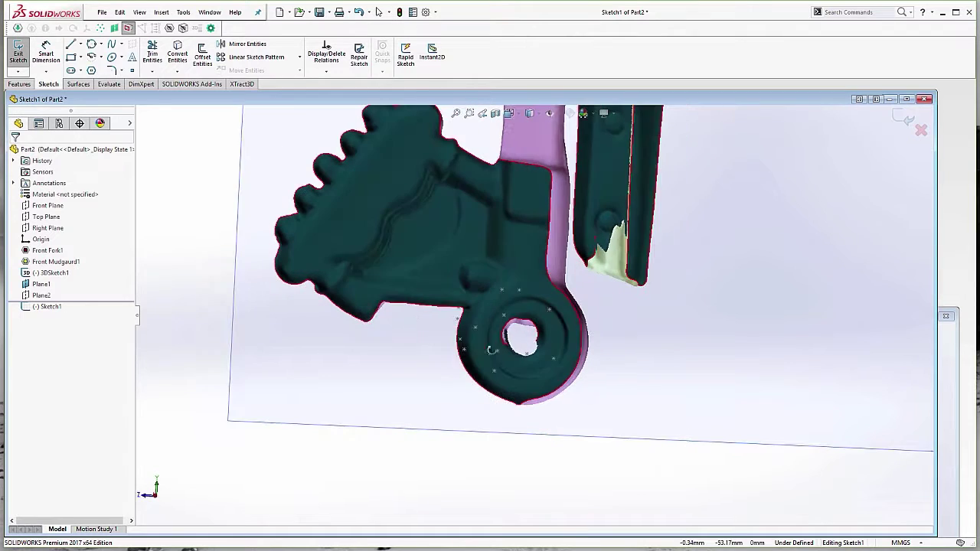
right_click(44, 308)
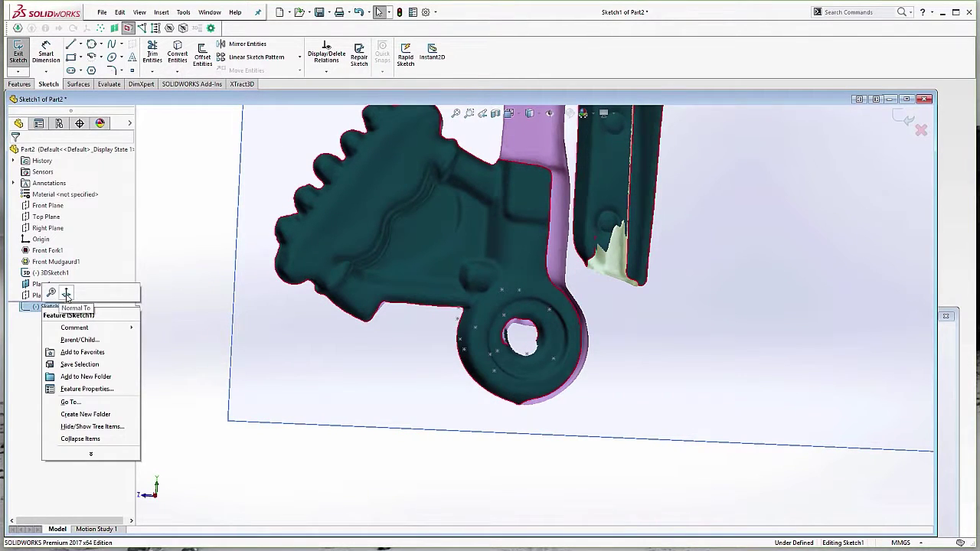
left_click(68, 295)
scroll(487, 472, "down", 7)
scroll(709, 332, "up", 2)
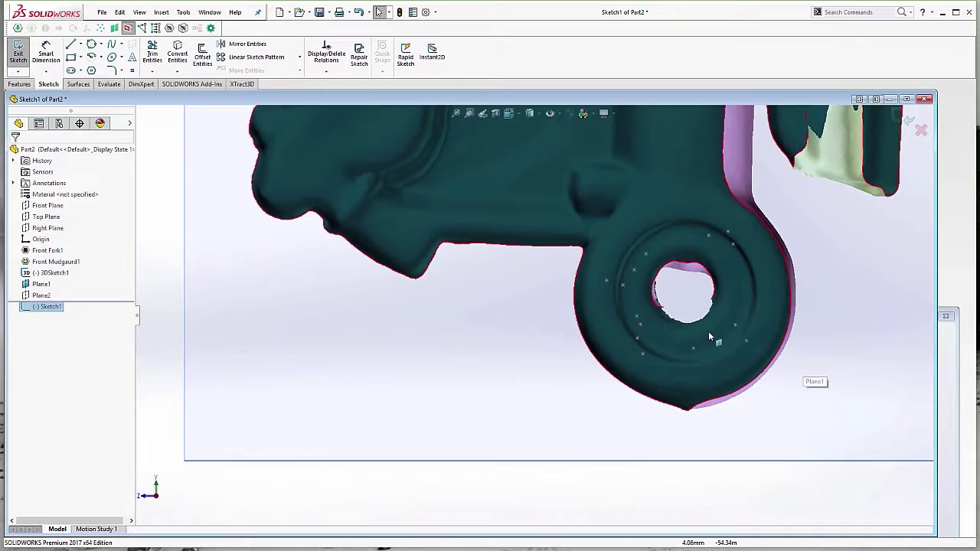
scroll(751, 293, "down", 2)
left_click(91, 44)
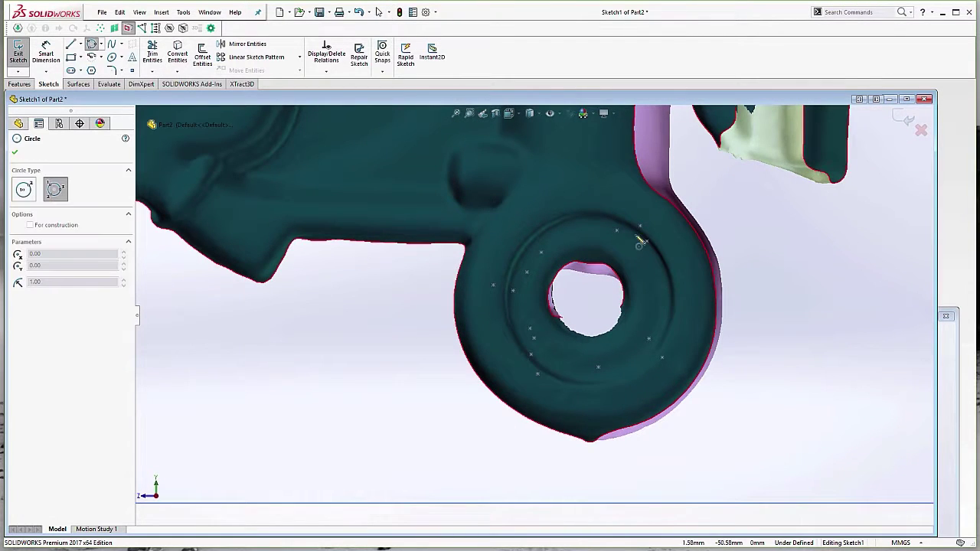
scroll(660, 217, "down", 3)
left_click(665, 217)
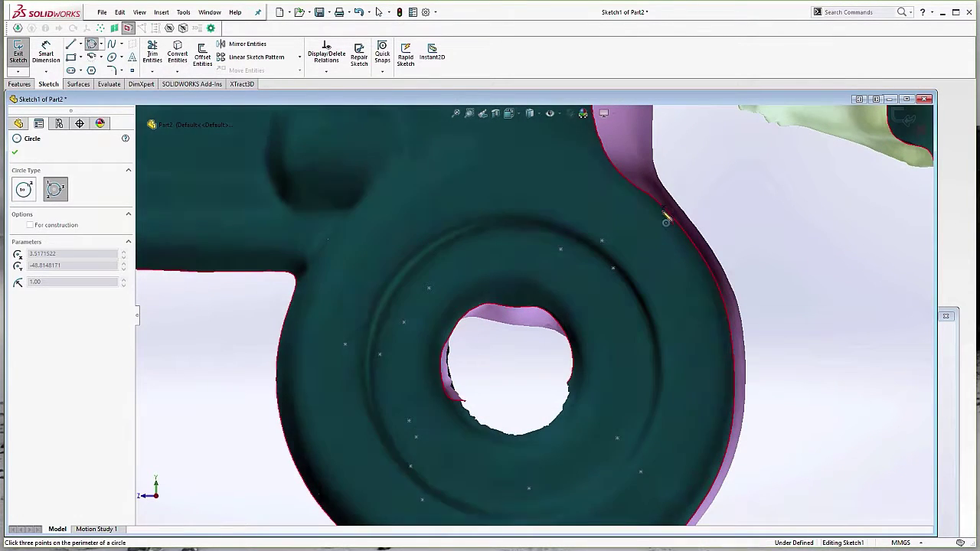
left_click(278, 377)
scroll(567, 419, "up", 3)
scroll(565, 421, "down", 1)
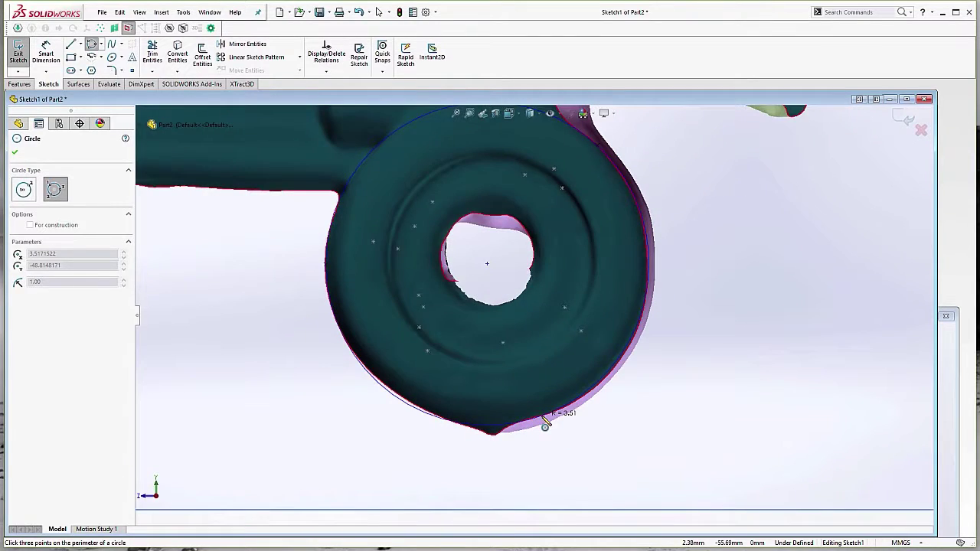
left_click(546, 413)
key("Escape")
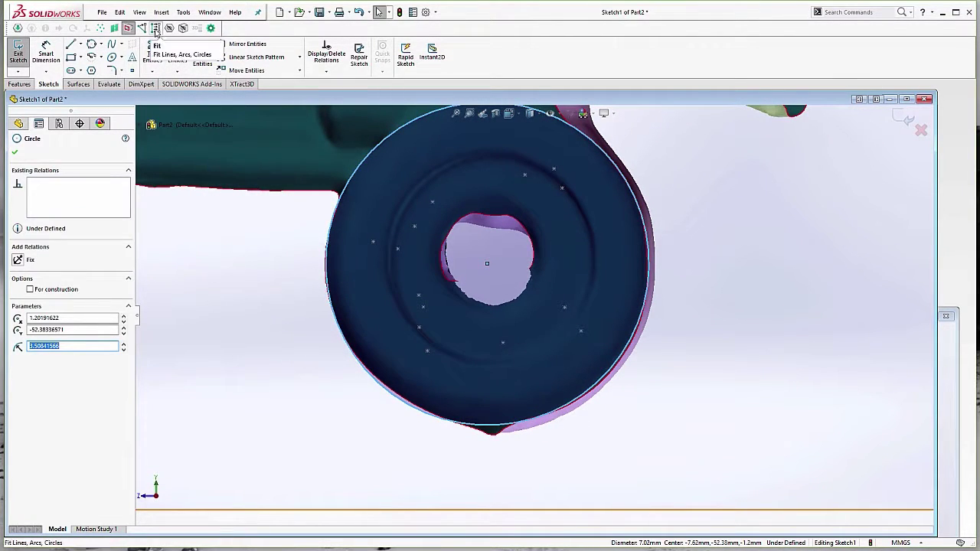
scroll(455, 367, "up", 2)
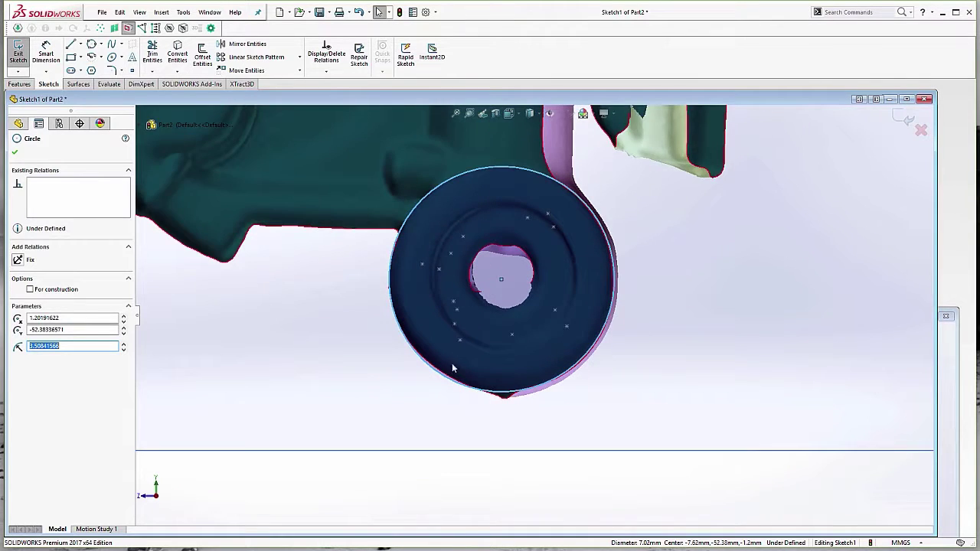
scroll(459, 400, "down", 5)
scroll(665, 261, "up", 3)
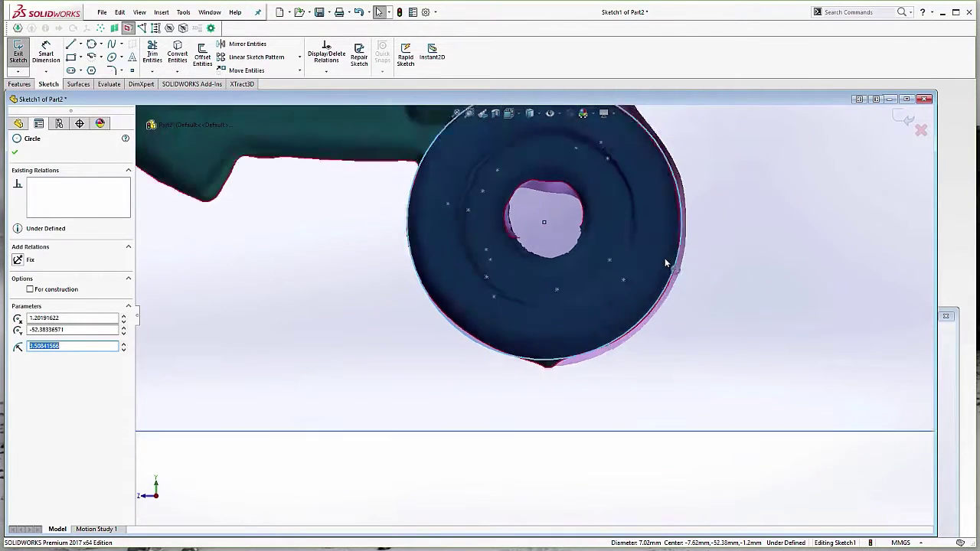
scroll(634, 249, "down", 2)
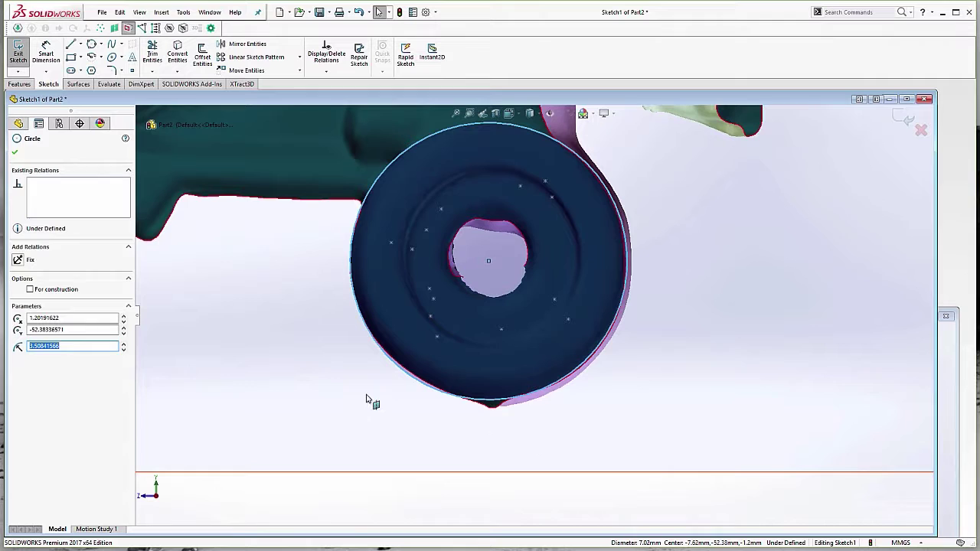
left_click(17, 152)
- Extrude the circle with the Up To Vertex end condition to a 3D point on the boss's outer face
mouse_move(372, 365)
middle_mouse_down()
mouse_move(679, 368)
mouse_move(643, 405)
middle_mouse_up()
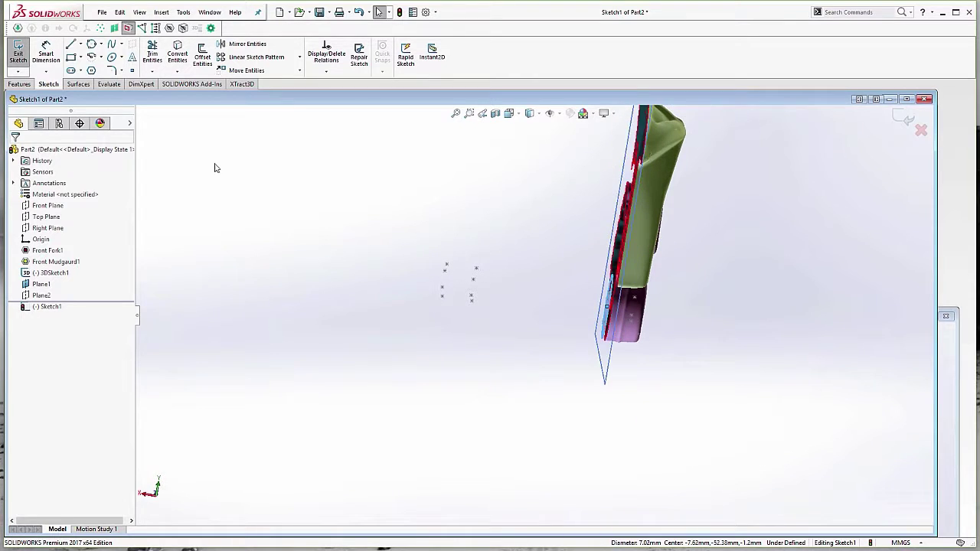
left_click(20, 85)
left_click(23, 55)
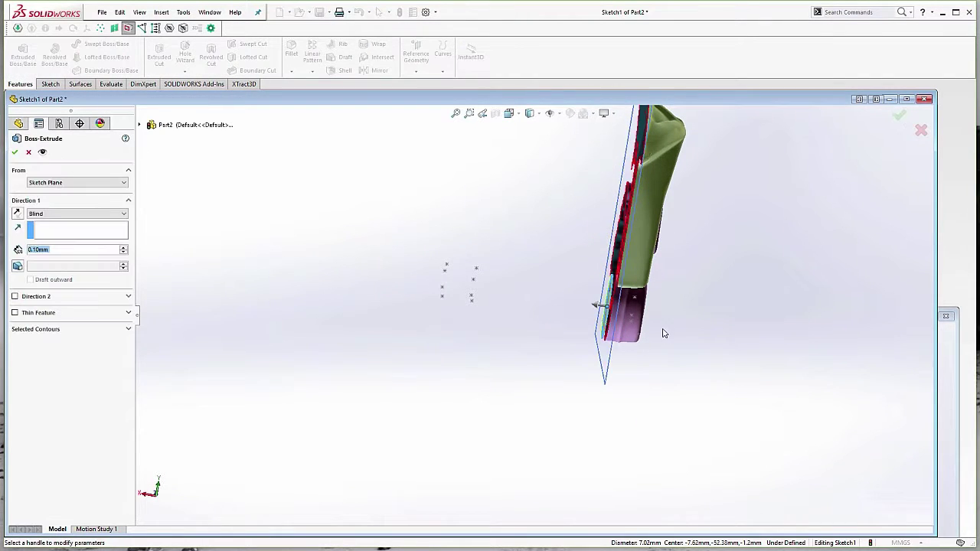
left_click(645, 323)
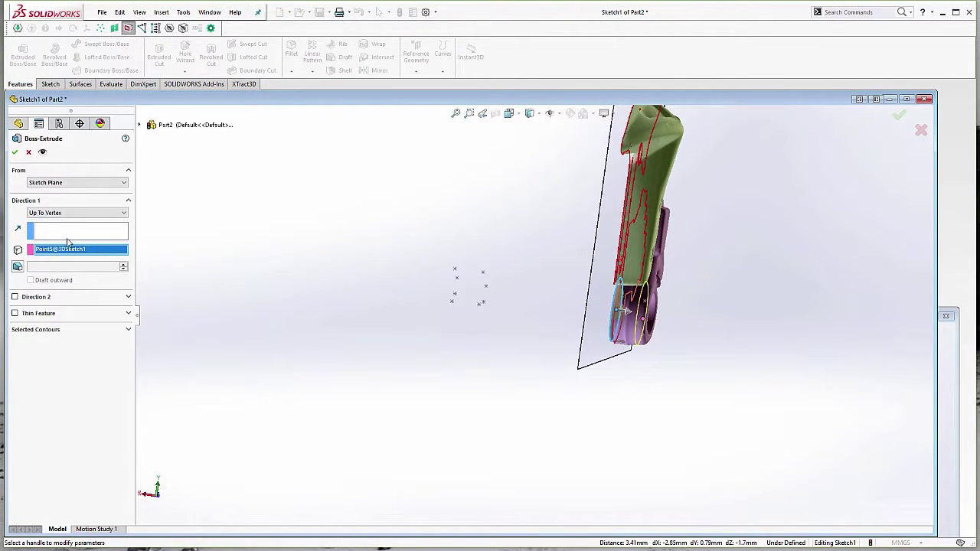
key("Return")
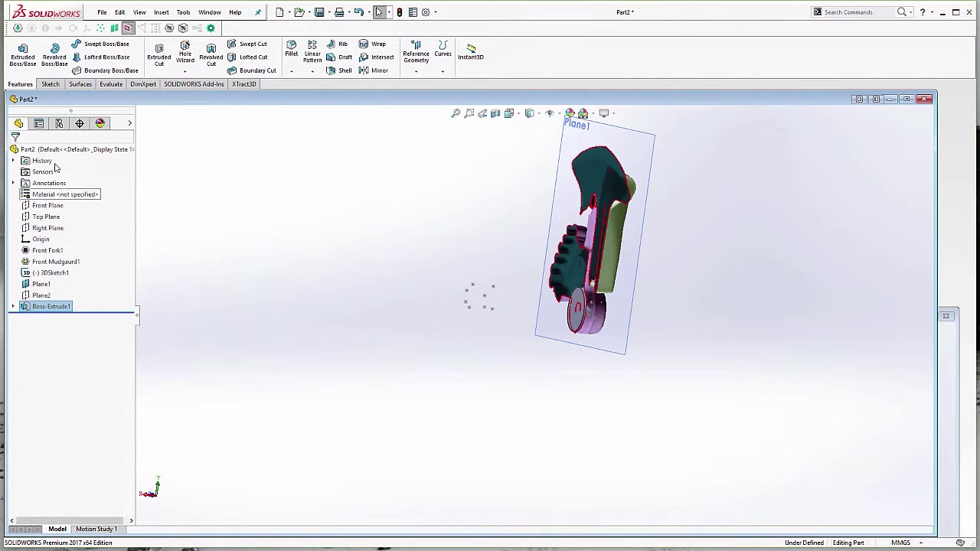
- Turn off the mesh slice and show Plane2 at the opposite fork leg's axle boss
left_click(128, 29)
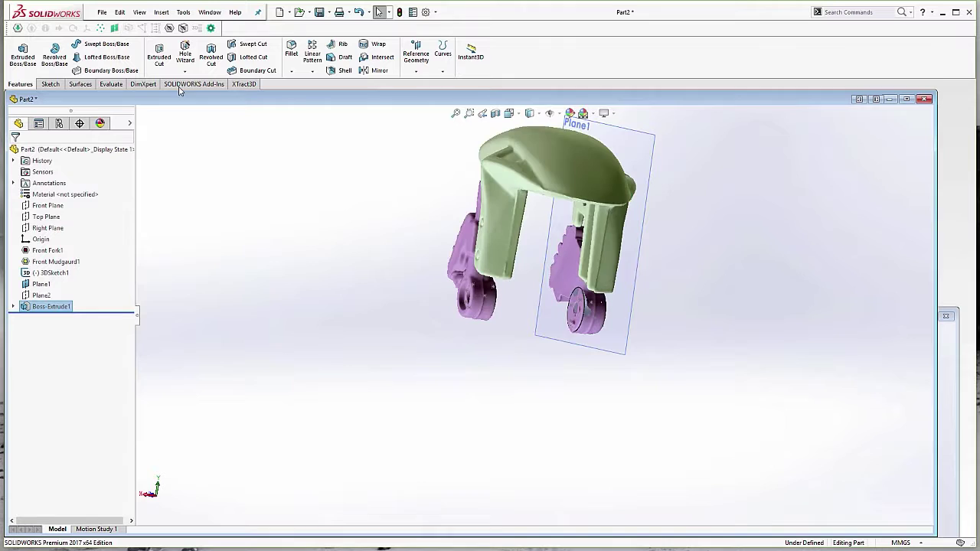
middle_click_drag(440, 295, 230, 313)
scroll(529, 334, "down", 5)
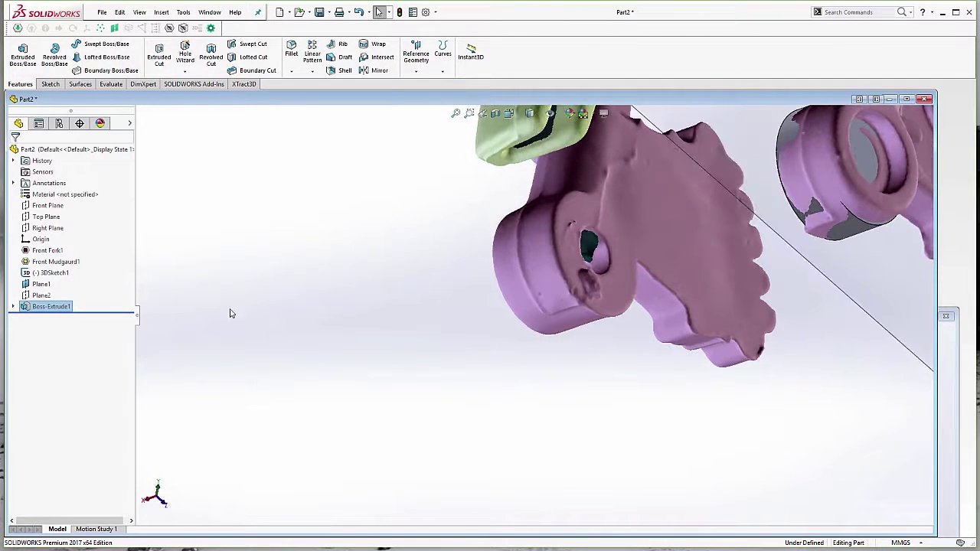
right_click(40, 297)
left_click(65, 281)
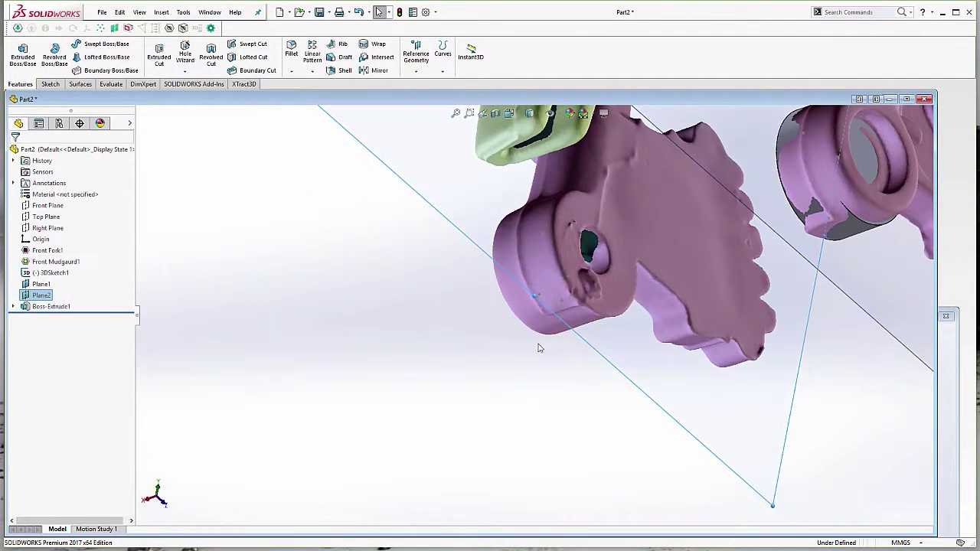
- Start a new sketch on Plane2 at the second fork leg's axle boss
left_click(645, 306)
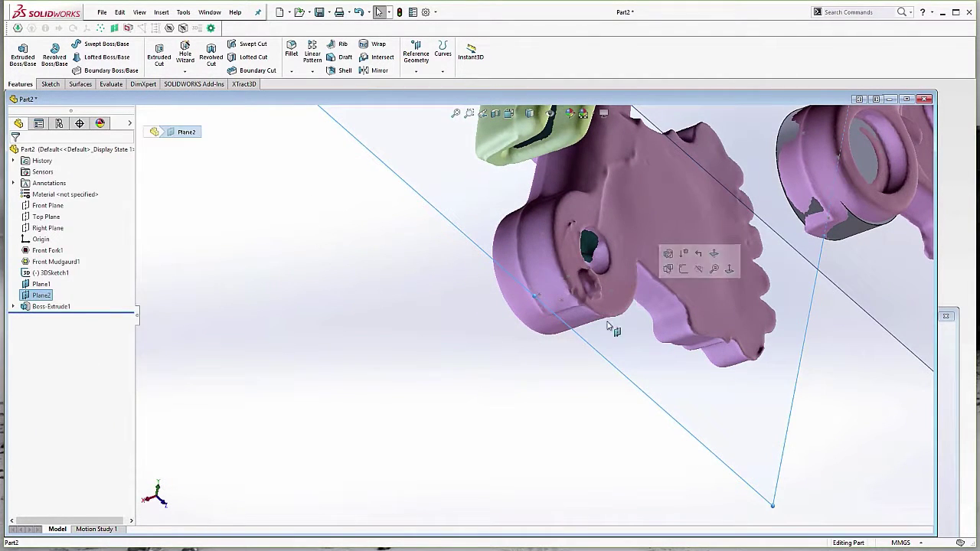
left_click(47, 86)
left_click(19, 55)
mouse_move(531, 392)
middle_mouse_down()
mouse_move(565, 320)
mouse_move(632, 325)
mouse_move(528, 321)
middle_mouse_up()
- Slice the scanned meshes with Plane2 and shift the slice so that it cuts through the axle boss
left_click(129, 28)
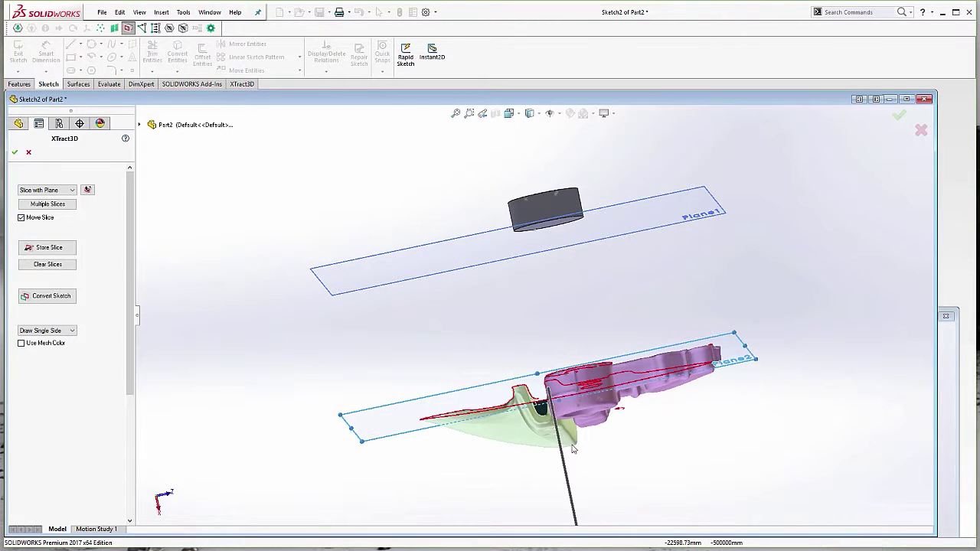
scroll(604, 420, "up", 4)
left_click_drag(553, 430, 565, 373)
scroll(543, 361, "down", 7)
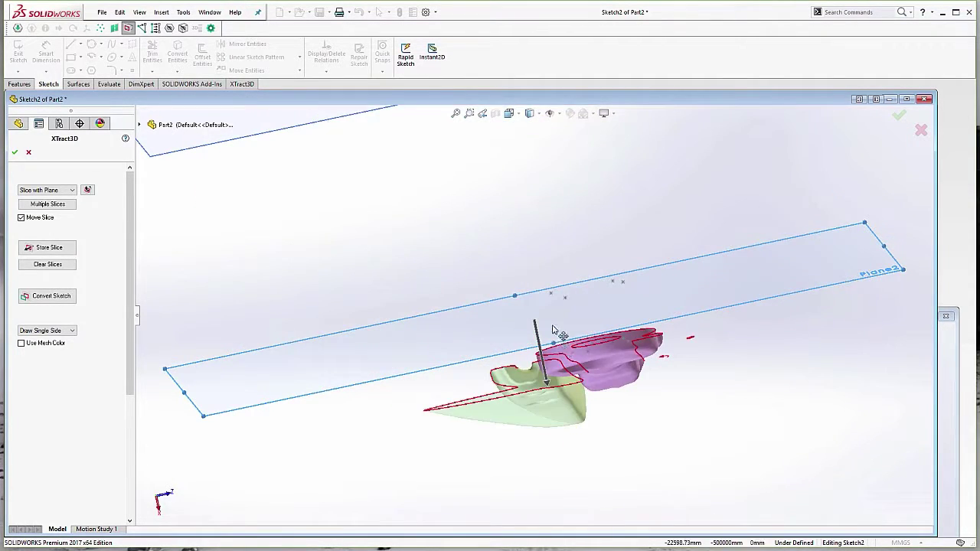
middle_click_drag(553, 330, 524, 366)
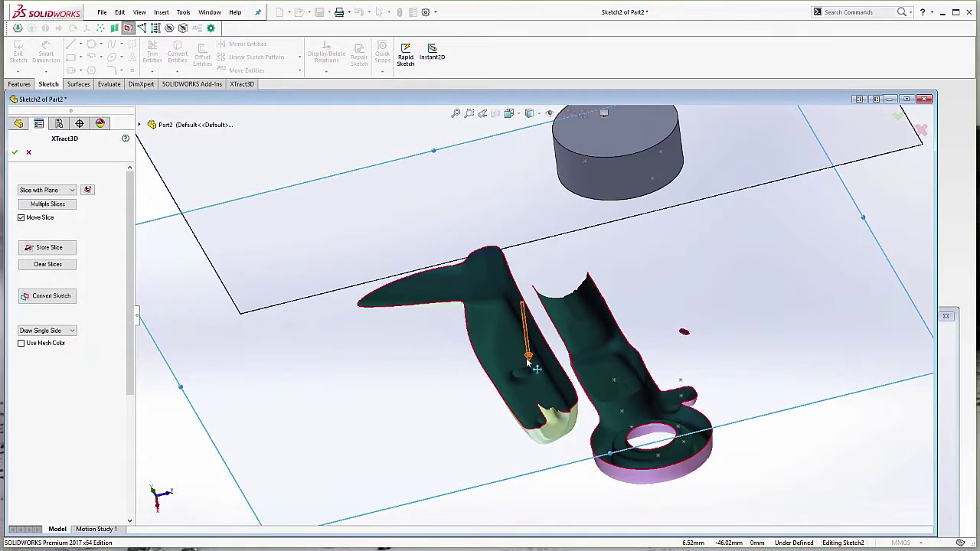
left_click_drag(529, 366, 521, 310)
middle_click_drag(521, 310, 565, 419)
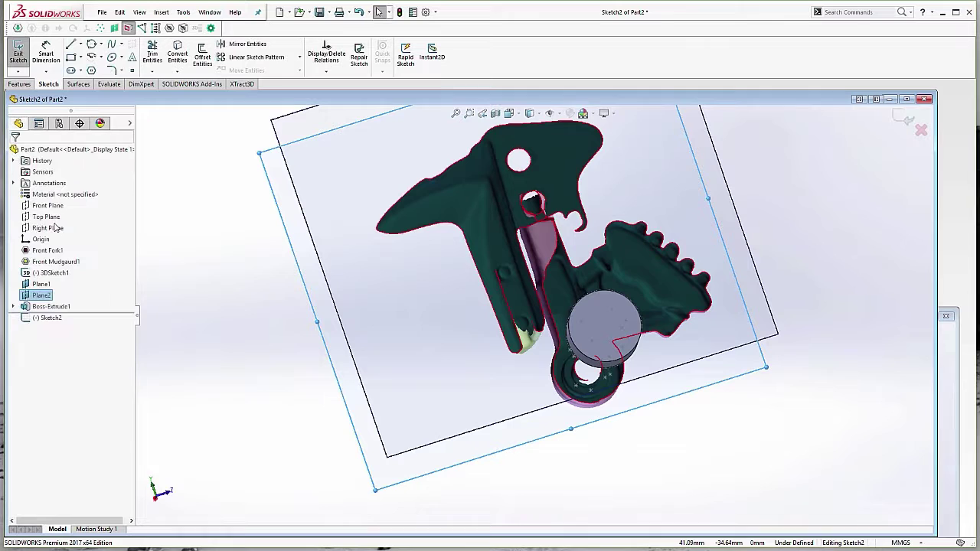
- View the Plane2 sketch face-on and hide the scanned meshes, keeping only the slice outlines and the solid boss
right_click(57, 320)
left_click(78, 306)
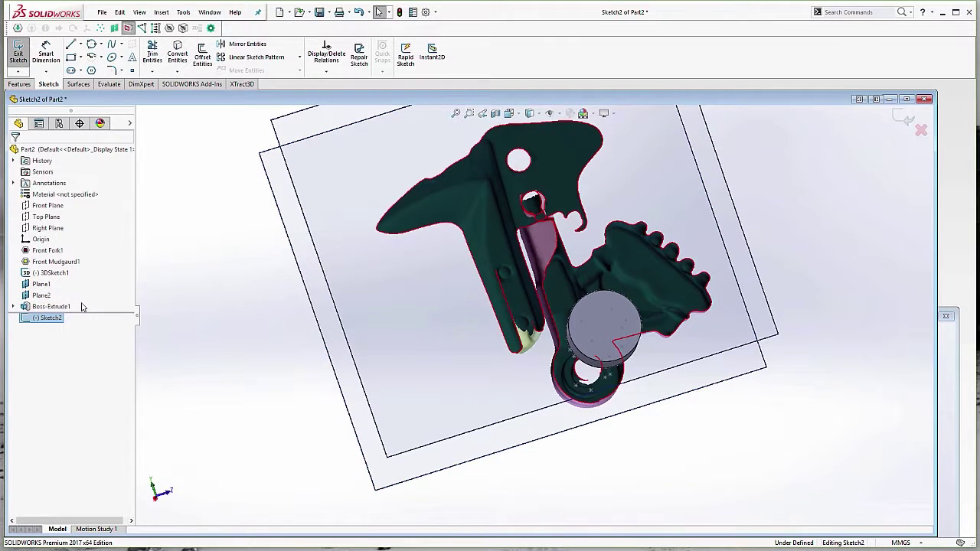
right_click(56, 325)
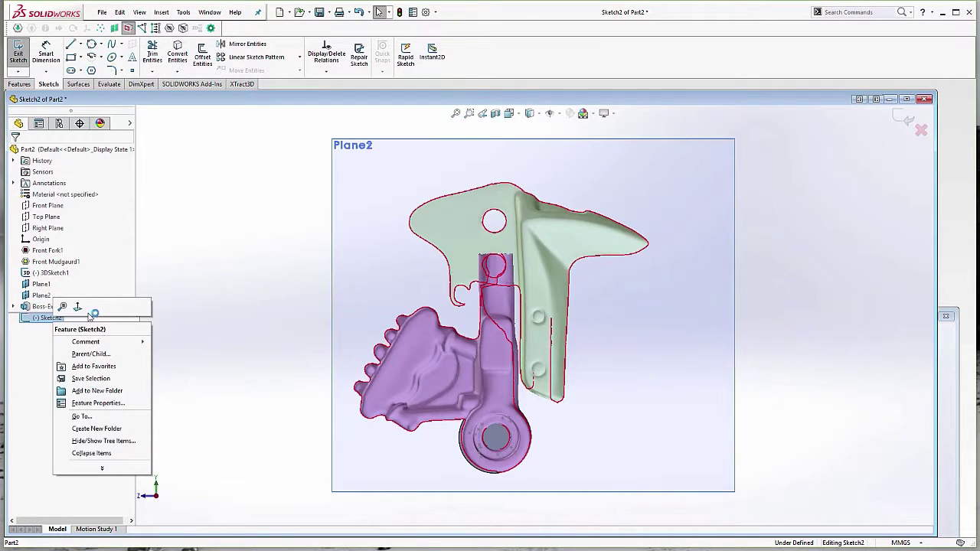
left_click(77, 305)
scroll(559, 431, "down", 5)
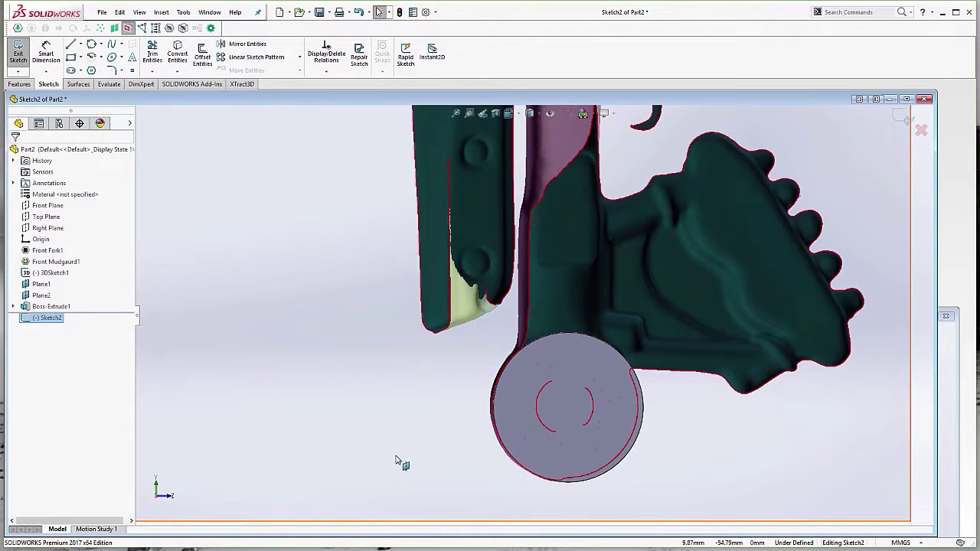
left_click(91, 44)
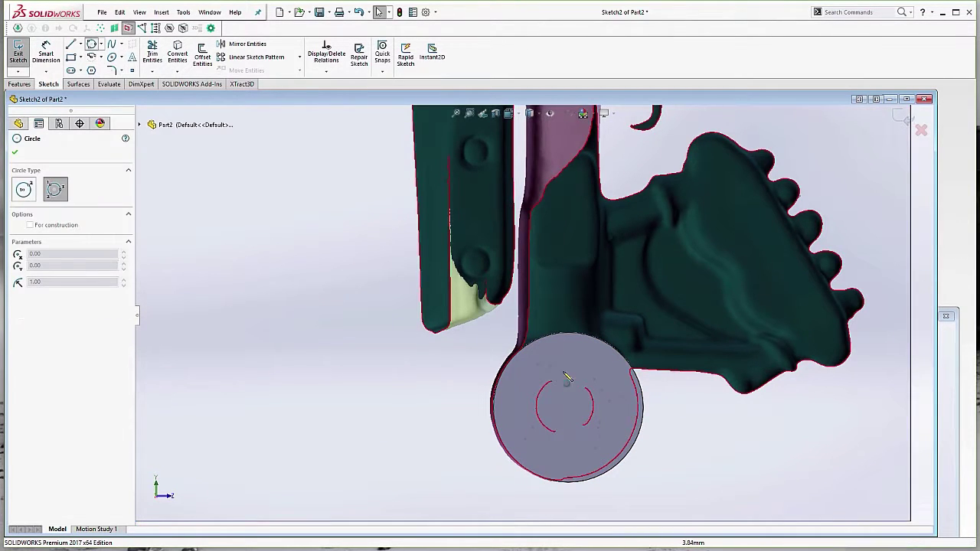
scroll(534, 391, "down", 2)
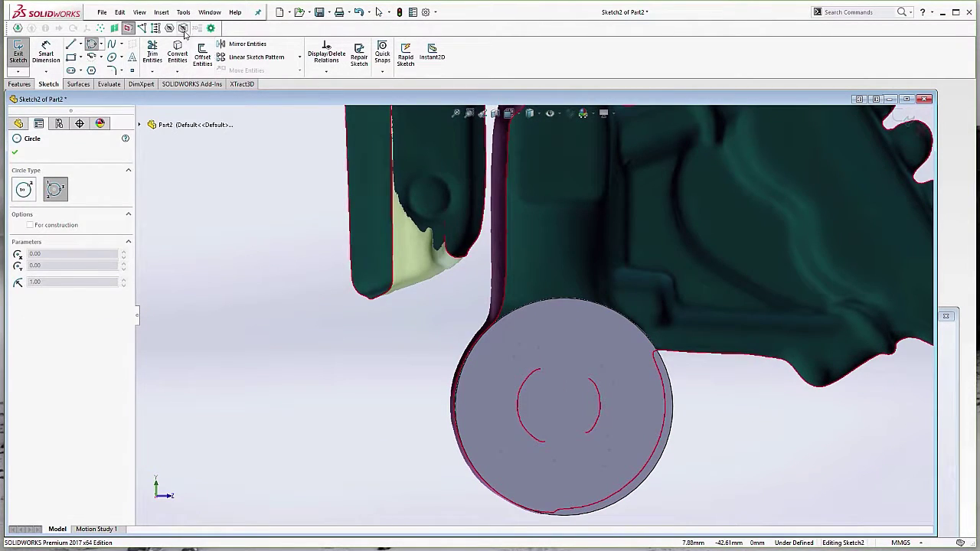
scroll(509, 373, "down", 2)
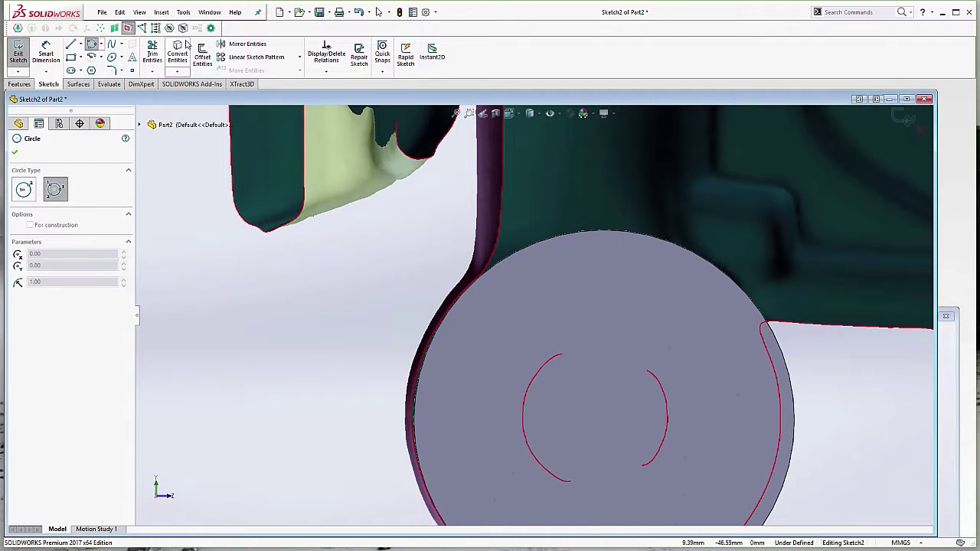
left_click(170, 33)
middle_click_drag(467, 329, 363, 301)
scroll(363, 300, "up", 4)
mouse_move(678, 389)
middle_mouse_down()
mouse_move(650, 394)
mouse_move(675, 395)
middle_mouse_up()
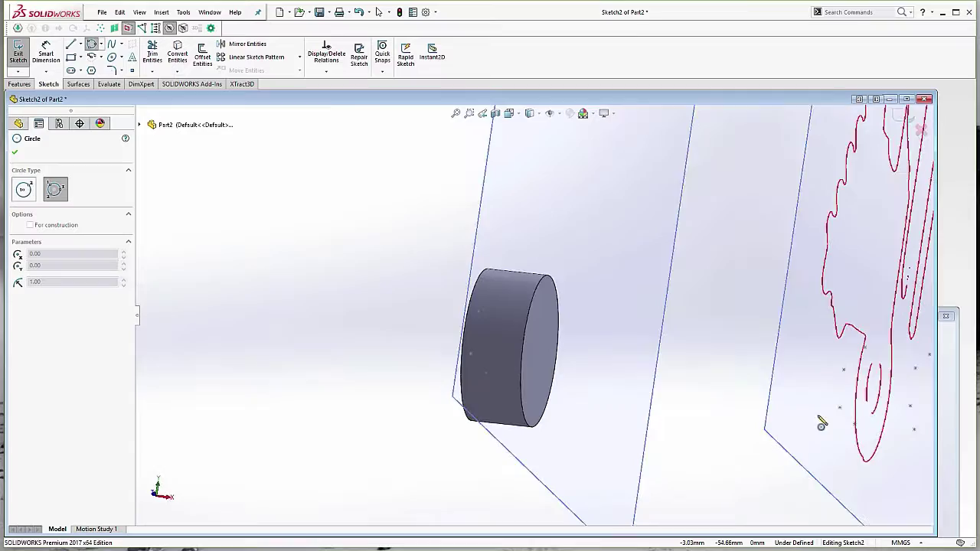
left_click(817, 413)
left_click(14, 153)
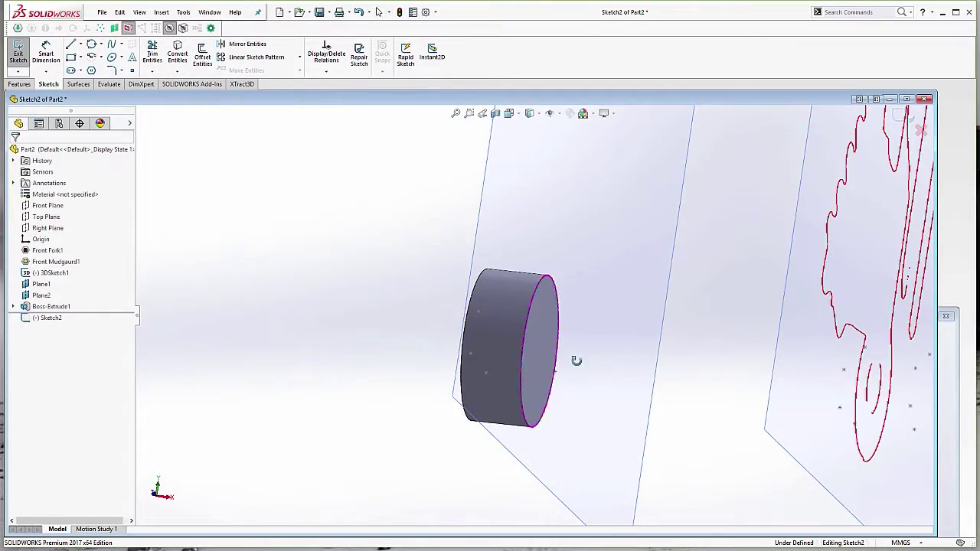
- Orient the view normal to the Plane2 sketch again and hide the solid boss covering the slice outline
mouse_move(576, 360)
middle_mouse_down()
mouse_move(781, 405)
mouse_move(695, 340)
mouse_move(692, 368)
mouse_move(750, 446)
mouse_move(768, 424)
mouse_move(699, 435)
middle_mouse_up()
left_click(685, 442)
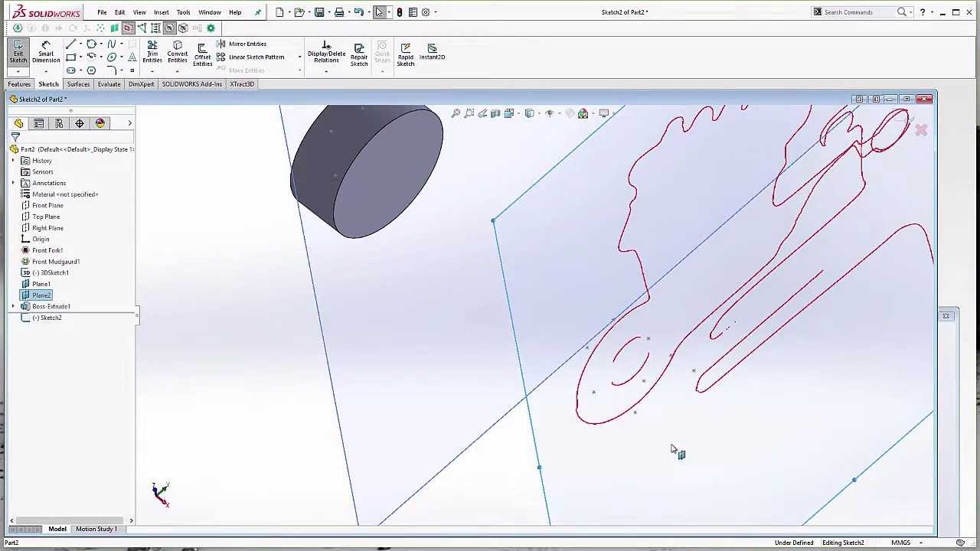
left_click(40, 318)
mouse_move(270, 381)
middle_mouse_down()
mouse_move(521, 355)
mouse_move(663, 311)
mouse_move(652, 298)
mouse_move(752, 167)
mouse_move(666, 197)
mouse_move(635, 234)
mouse_move(640, 216)
mouse_move(652, 216)
mouse_move(639, 258)
mouse_move(556, 343)
middle_mouse_up()
right_click(54, 317)
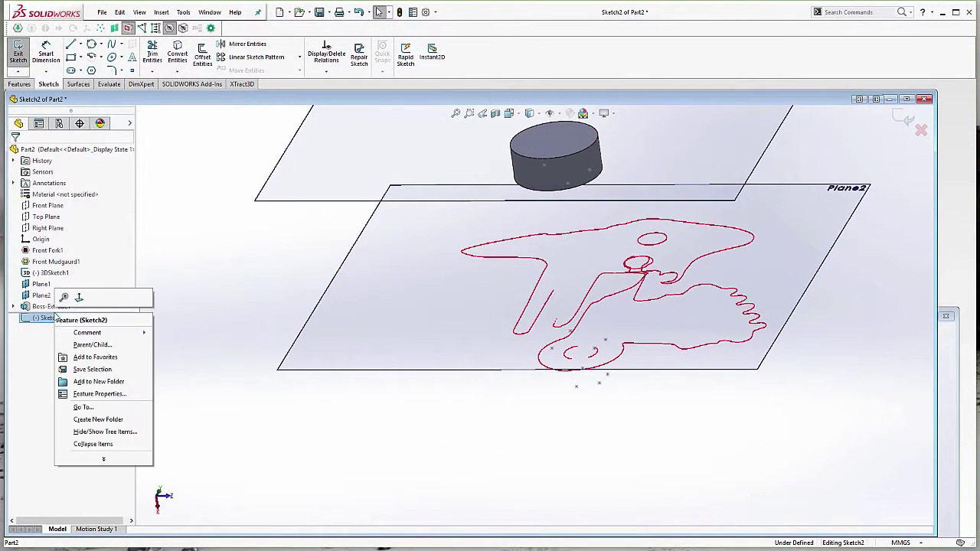
left_click(78, 299)
scroll(477, 470, "down", 3)
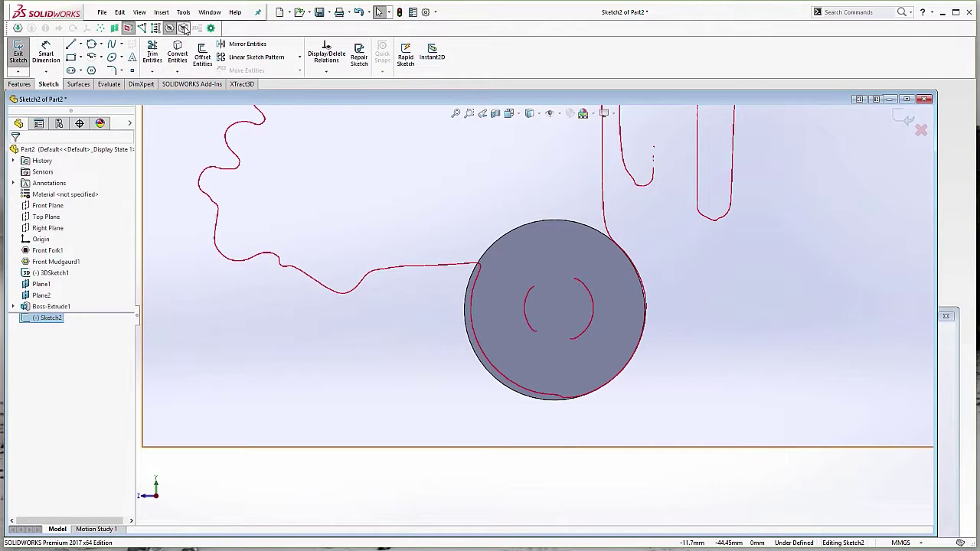
left_click(184, 29)
scroll(551, 344, "down", 4)
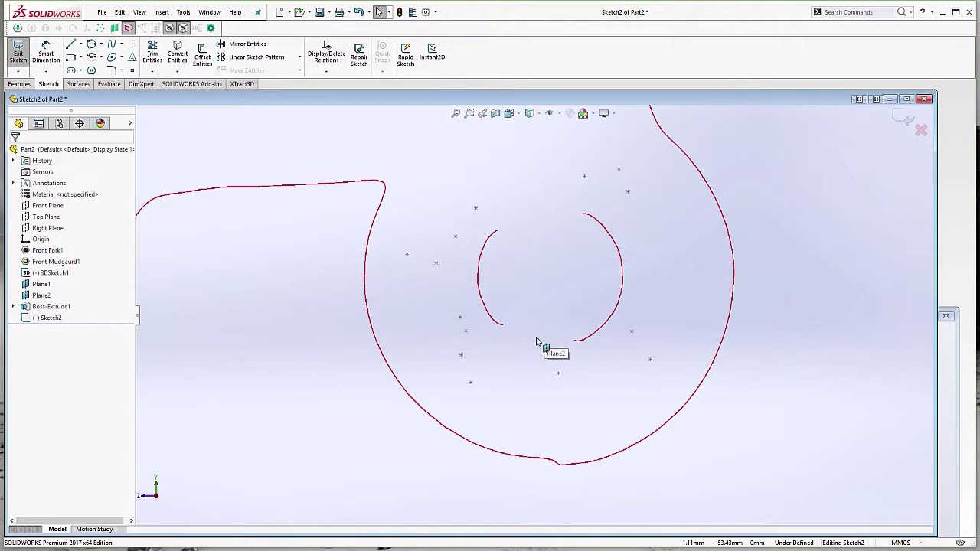
- Sketch a perimeter circle of about 3.42 mm radius through three points on the second axle boss's sliced outline
left_click(92, 45)
left_click(383, 199)
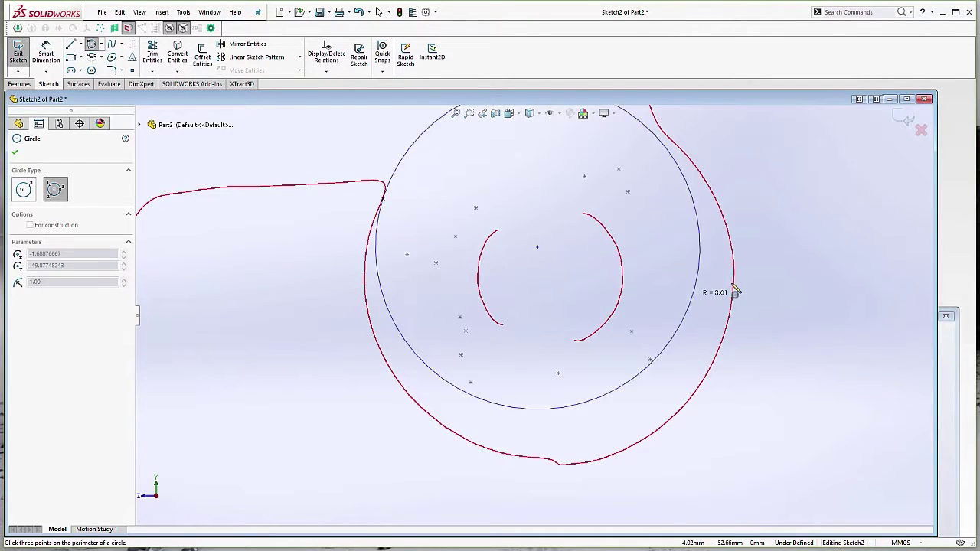
left_click(734, 267)
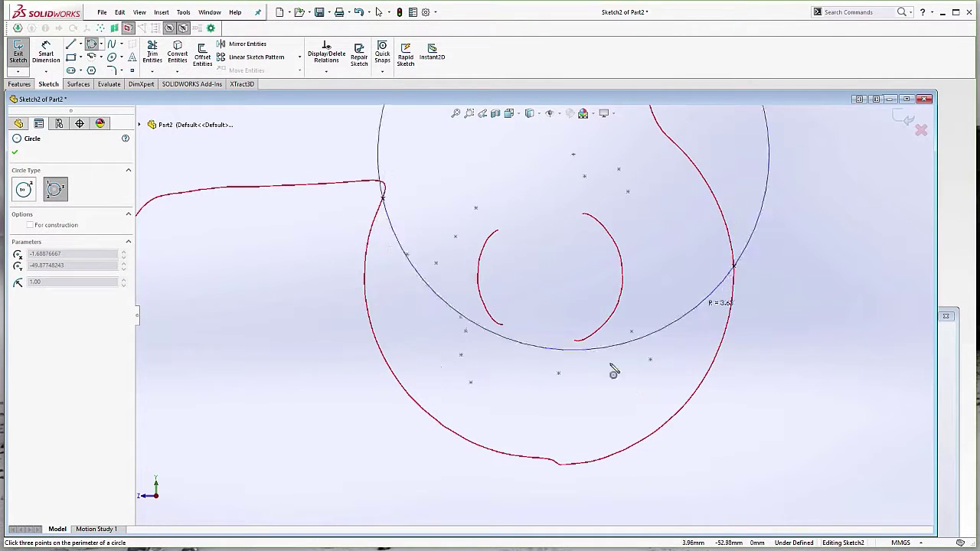
left_click(498, 457)
left_click(17, 154)
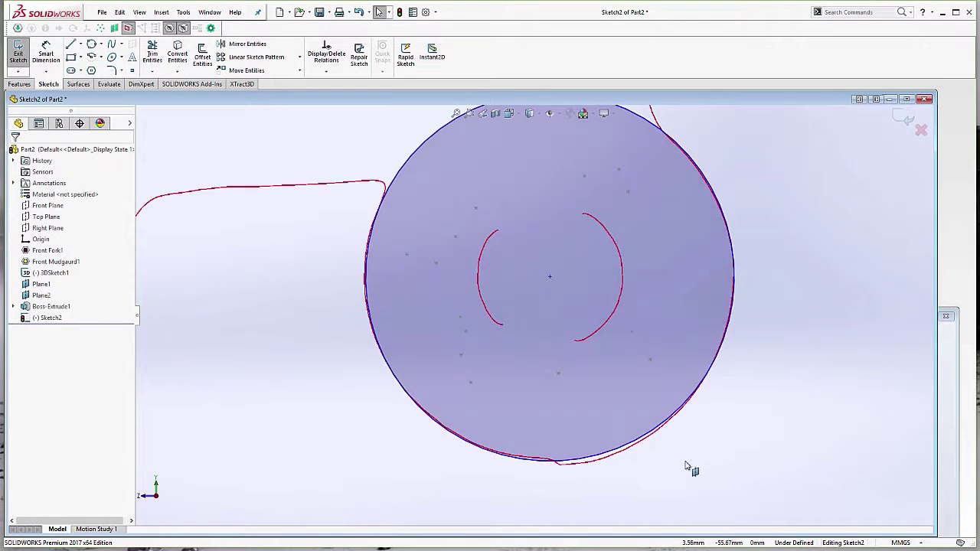
left_click(666, 430)
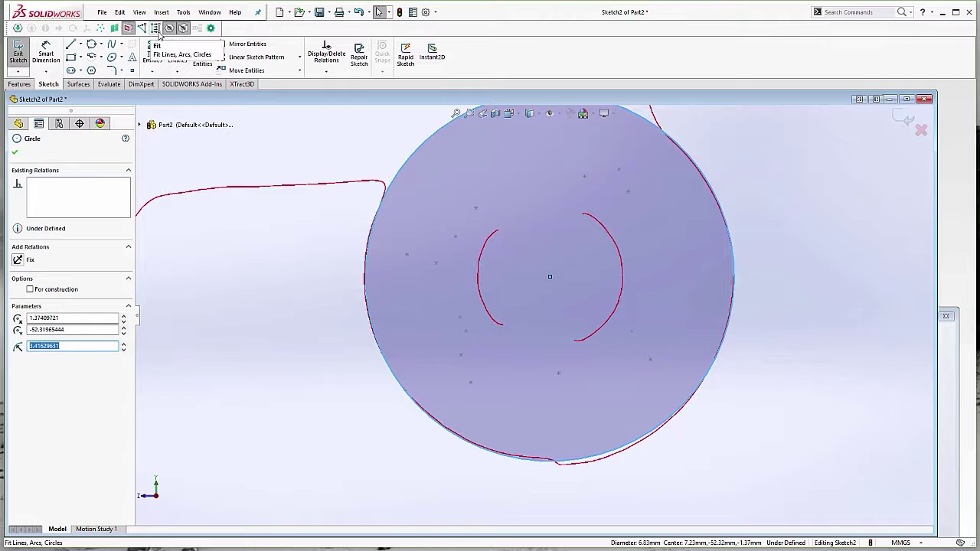
scroll(546, 289, "up", 5)
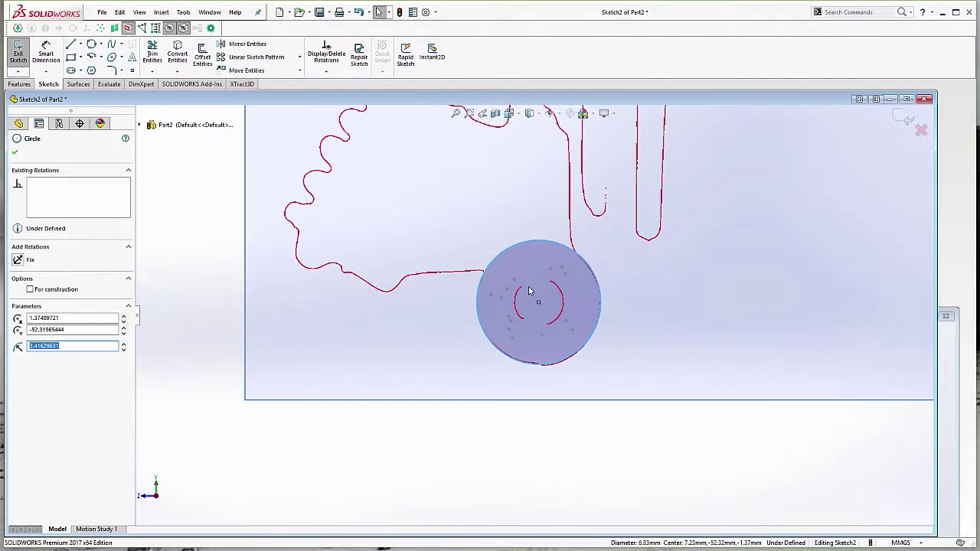
left_click(15, 152)
- Extrude the Plane2 circle with the Up To Vertex end condition to a 3D point on the boss's outer face, without merging
mouse_move(685, 376)
middle_mouse_down()
mouse_move(593, 339)
mouse_move(604, 363)
mouse_move(589, 352)
middle_mouse_up()
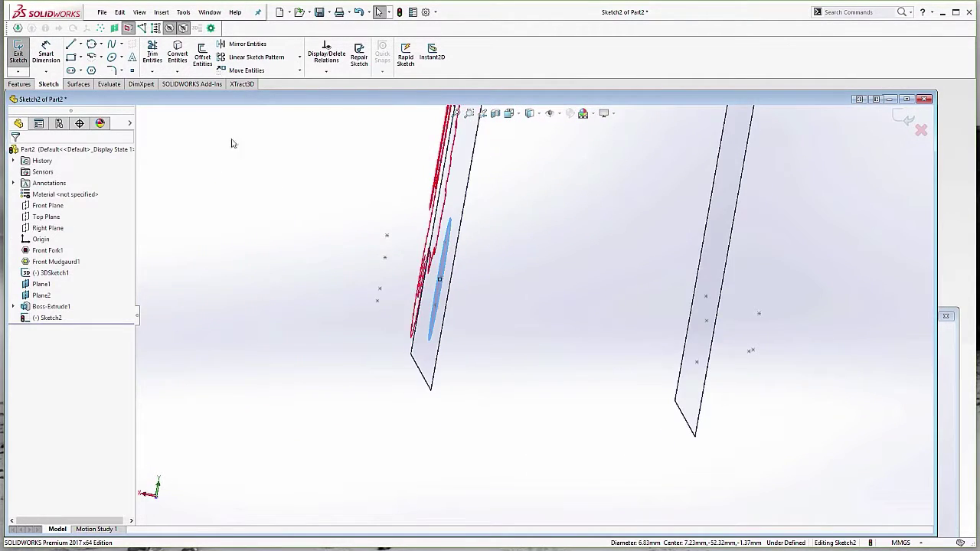
left_click(77, 85)
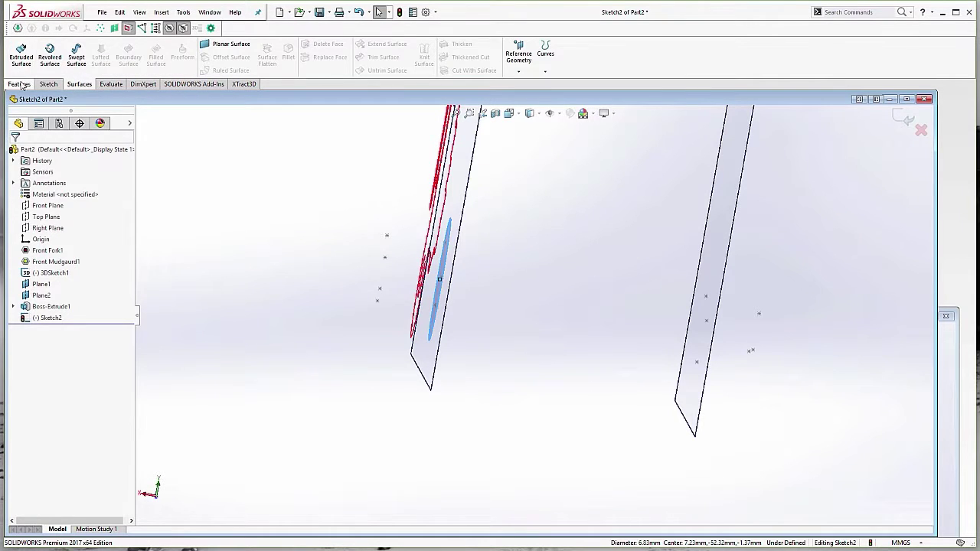
left_click(19, 84)
left_click(22, 53)
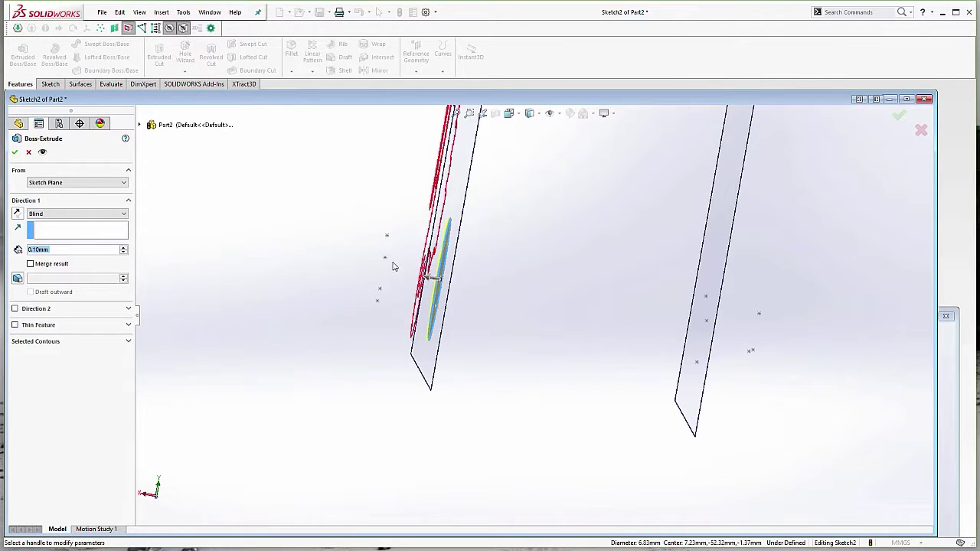
left_click(384, 257)
left_click(14, 152)
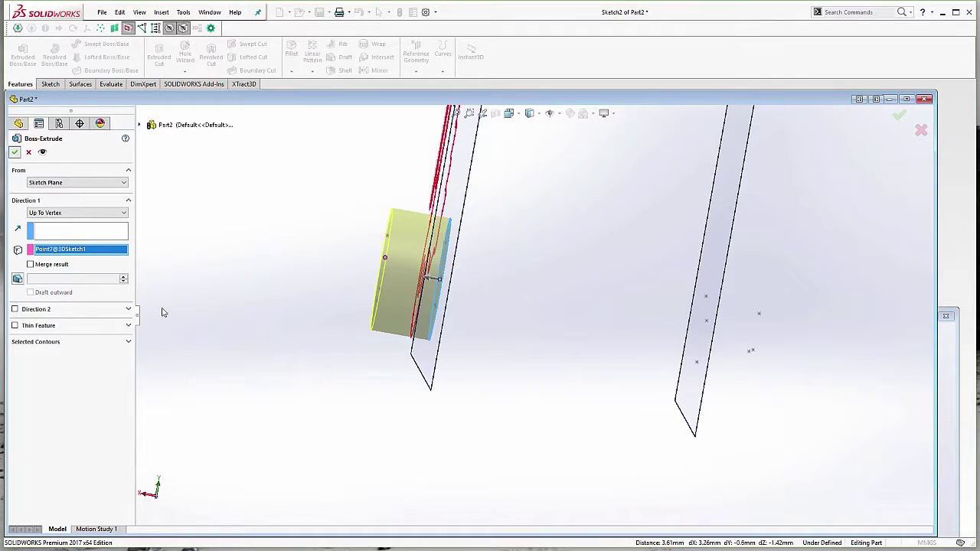
- Show the scanned meshes and solid bosses again and turn off the mesh slice
left_click(171, 30)
middle_click_drag(329, 239, 389, 214)
left_click(133, 33)
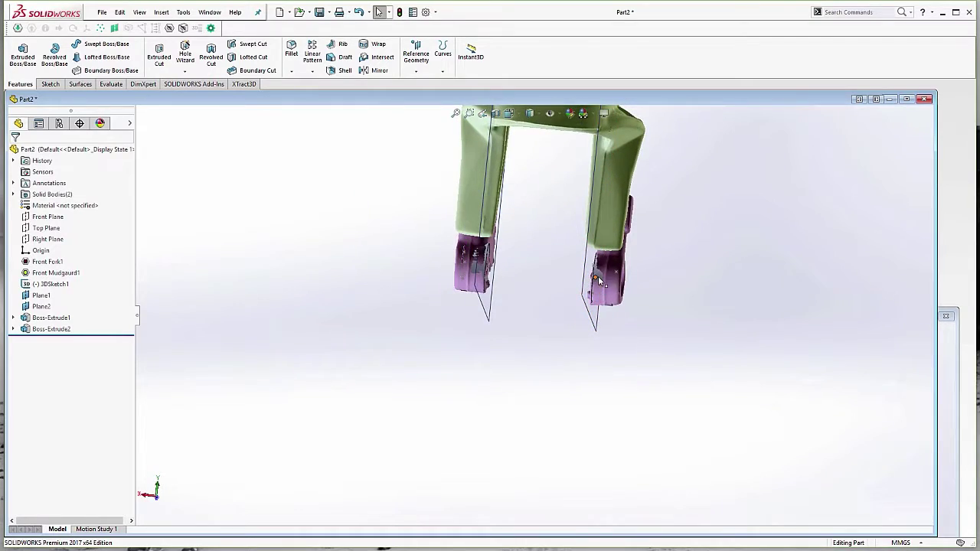
middle_click_drag(487, 268, 486, 392)
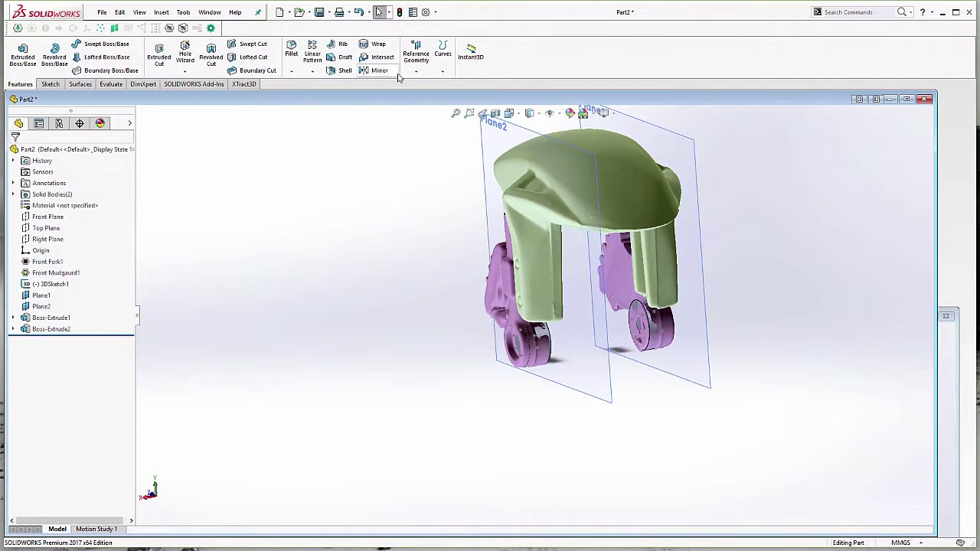
- Create a reference axis from the cylindrical face of one extruded axle boss and lengthen it to span both fork legs
left_click(416, 55)
left_click(425, 95)
middle_click_drag(684, 374, 515, 300)
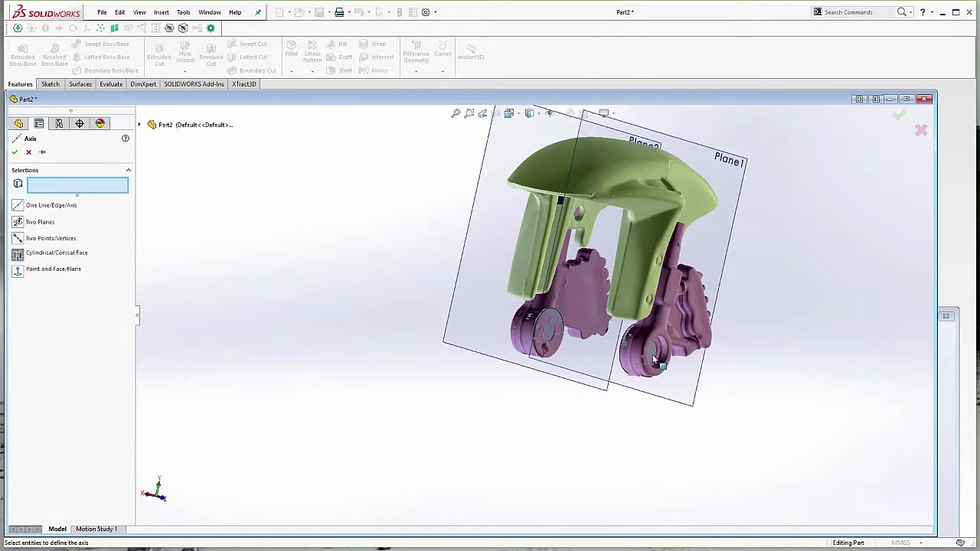
left_click(627, 348)
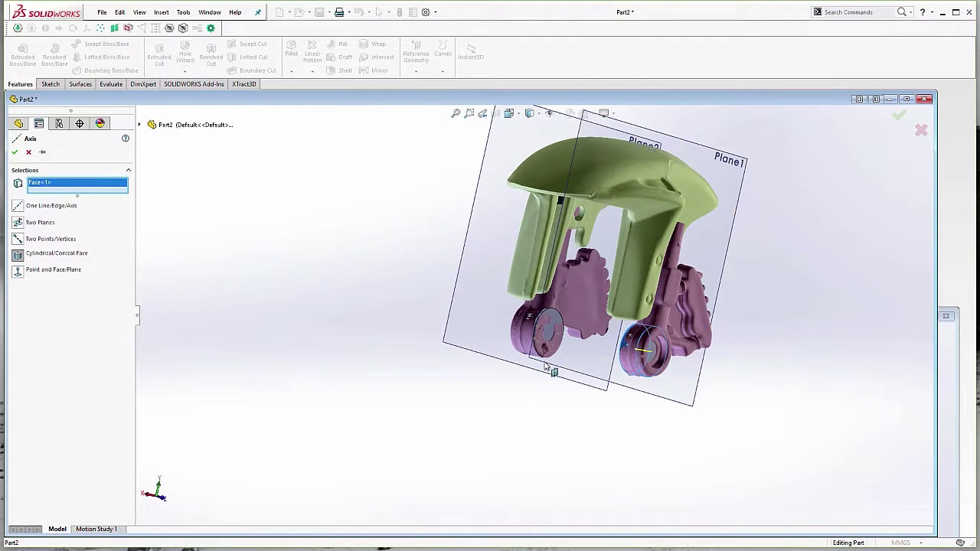
left_click(15, 152)
middle_click_drag(406, 318, 639, 348)
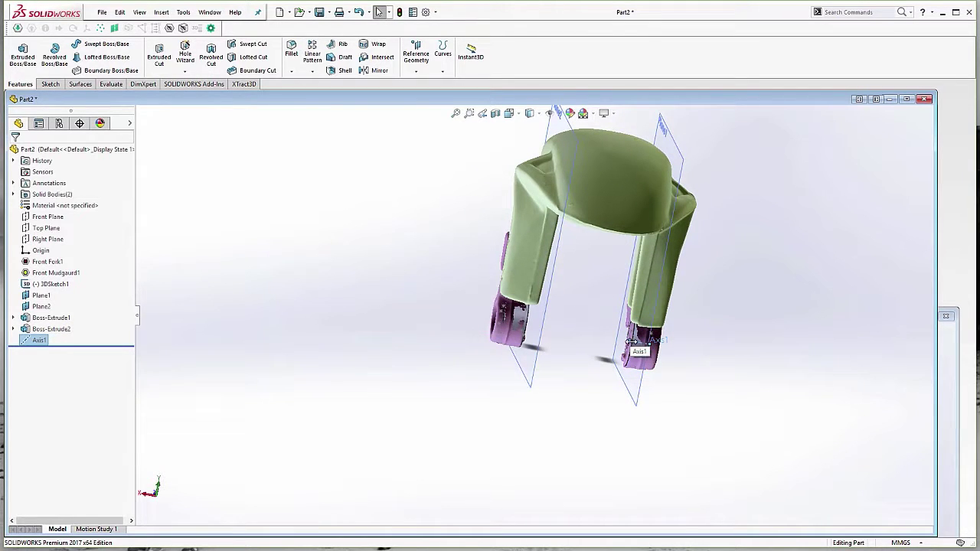
left_click(468, 317)
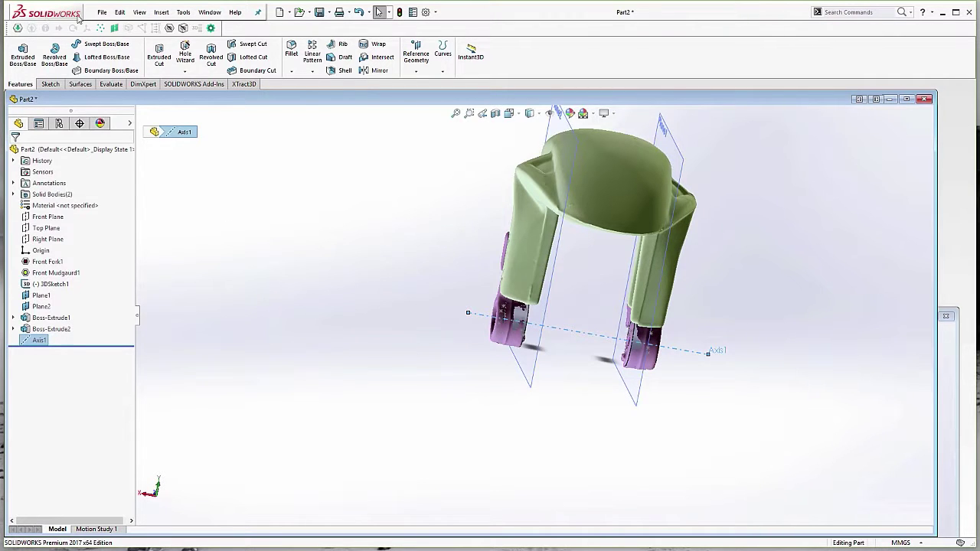
- Save the part as LowerHandleBar.SLDPRT in the AssemTest folder, replacing the existing file
left_click(102, 12)
left_click(126, 132)
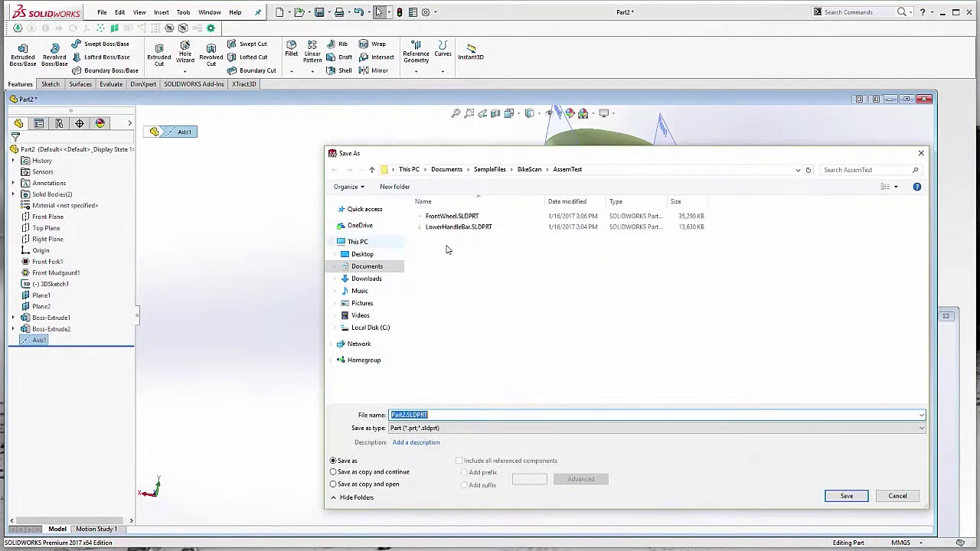
left_click(459, 226)
left_click(846, 496)
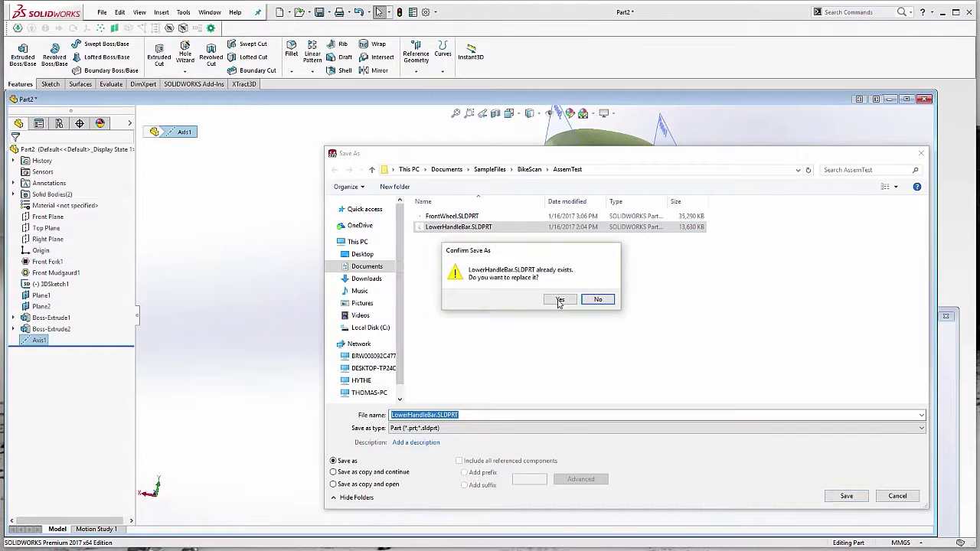
left_click(559, 300)
middle_click_drag(485, 383, 743, 219)
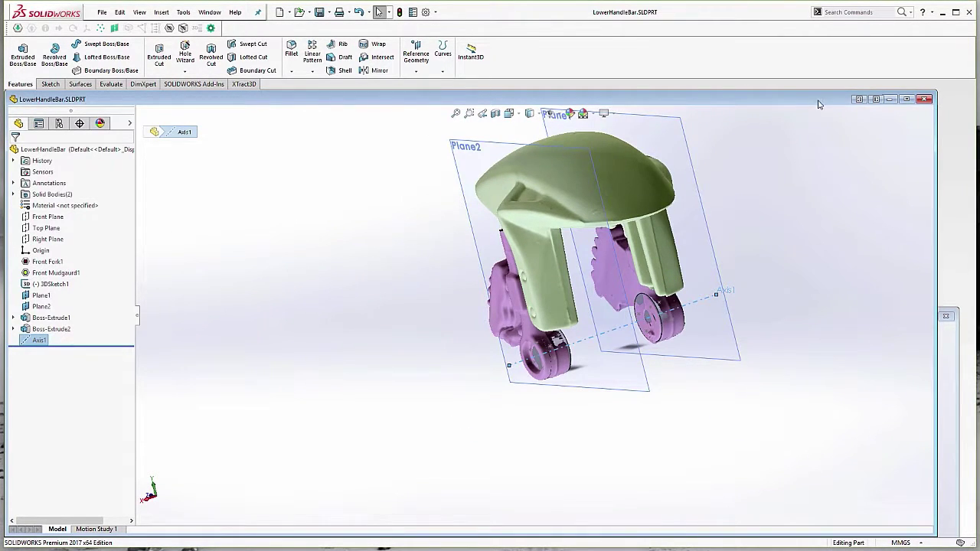
- Close the FrontWheel and LowerHandleBar part documents
left_click_drag(819, 102, 529, 138)
left_click_drag(792, 314, 549, 239)
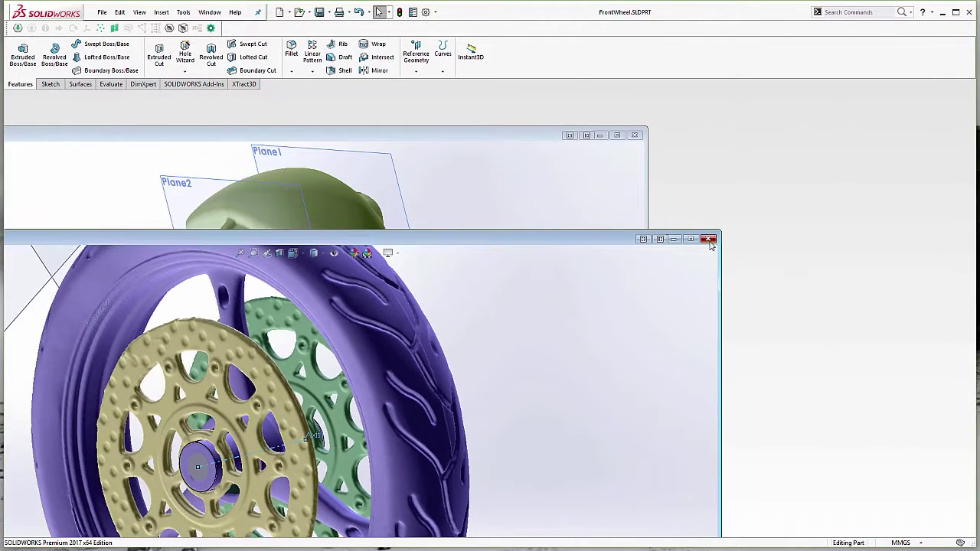
left_click(709, 240)
left_click(635, 135)
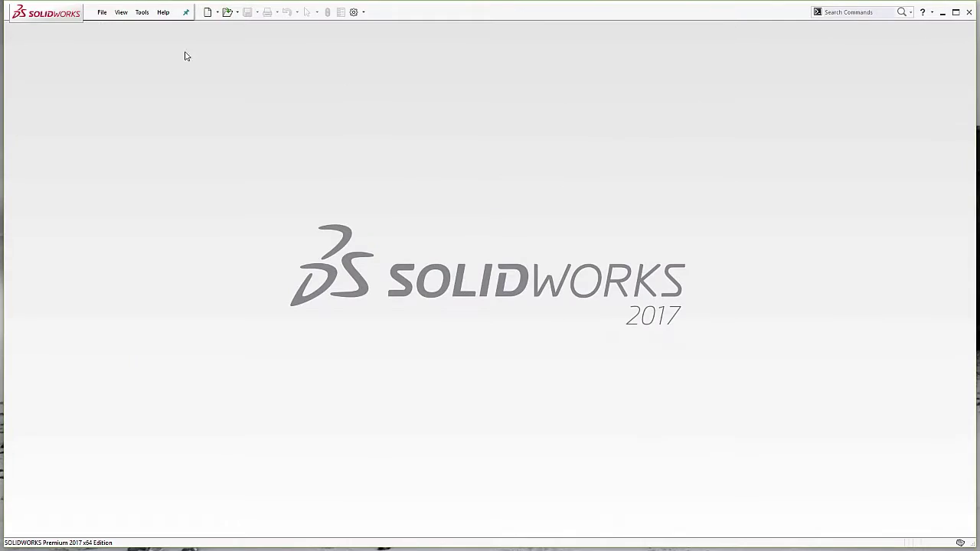
- Create a new assembly document
left_click(103, 14)
left_click(115, 26)
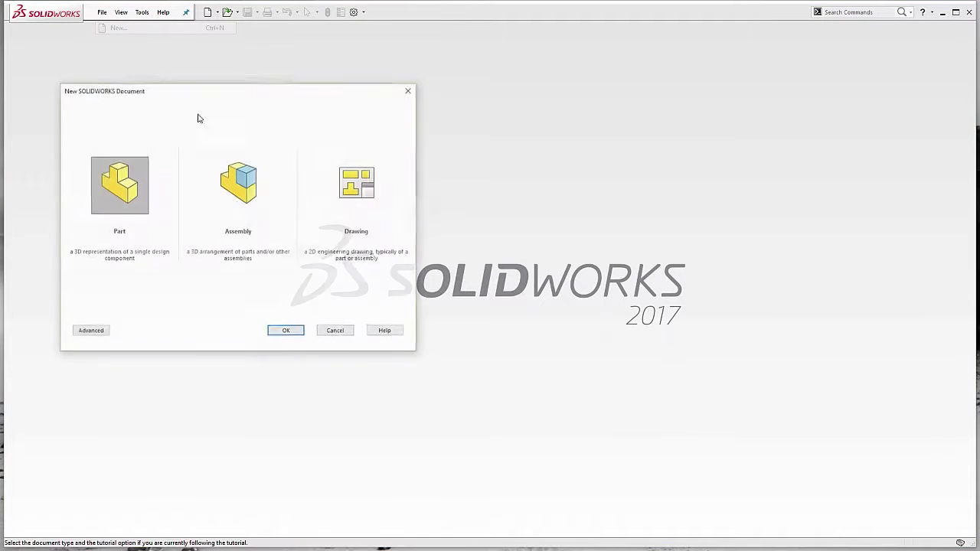
left_click(241, 192)
left_click(288, 335)
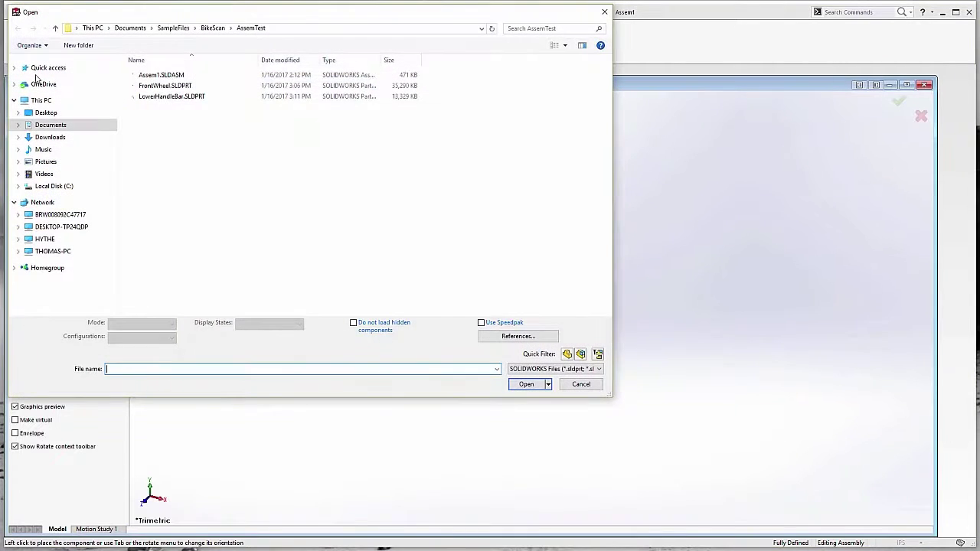
- Insert FrontWheel.SLDPRT from the AssemTest folder into the assembly as its first component
left_click(190, 87)
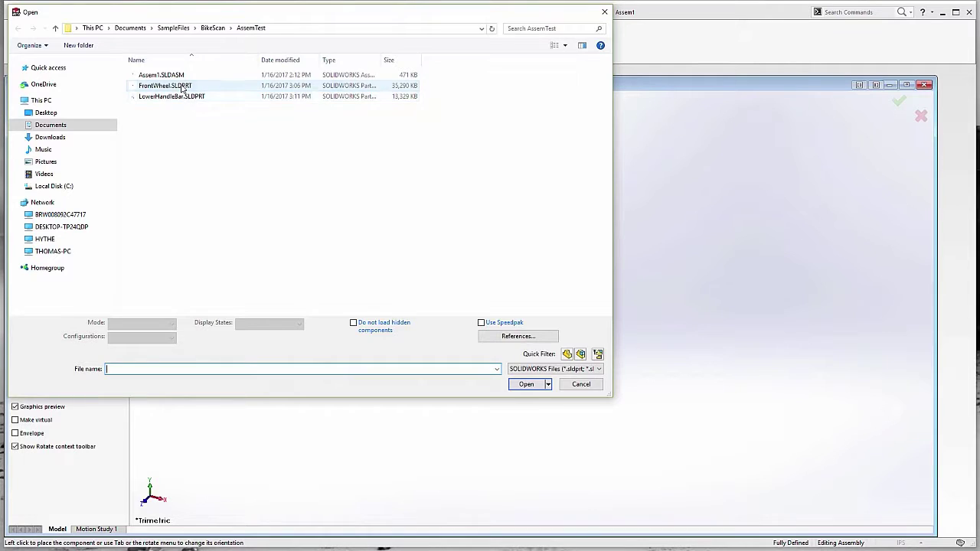
left_click(197, 97, "ctrl")
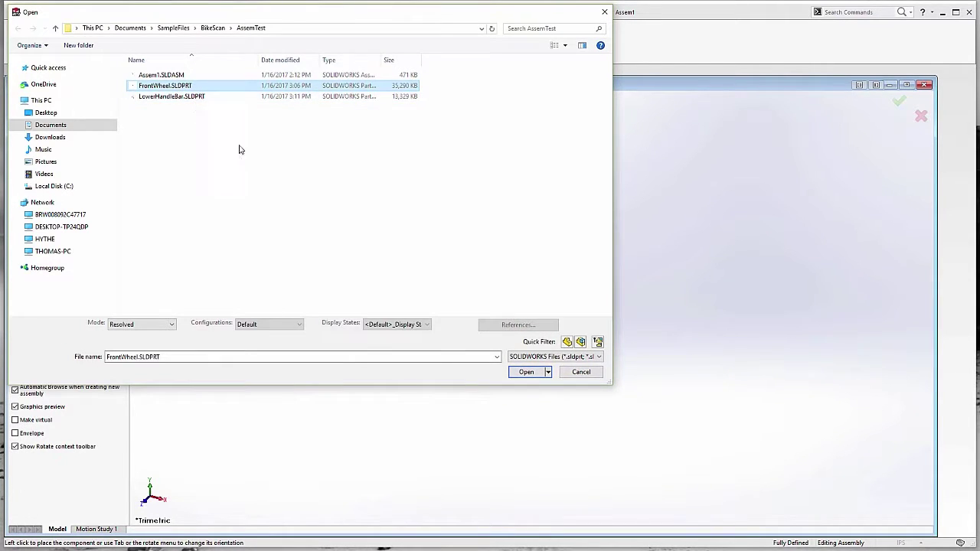
left_click(526, 384)
left_click(535, 355)
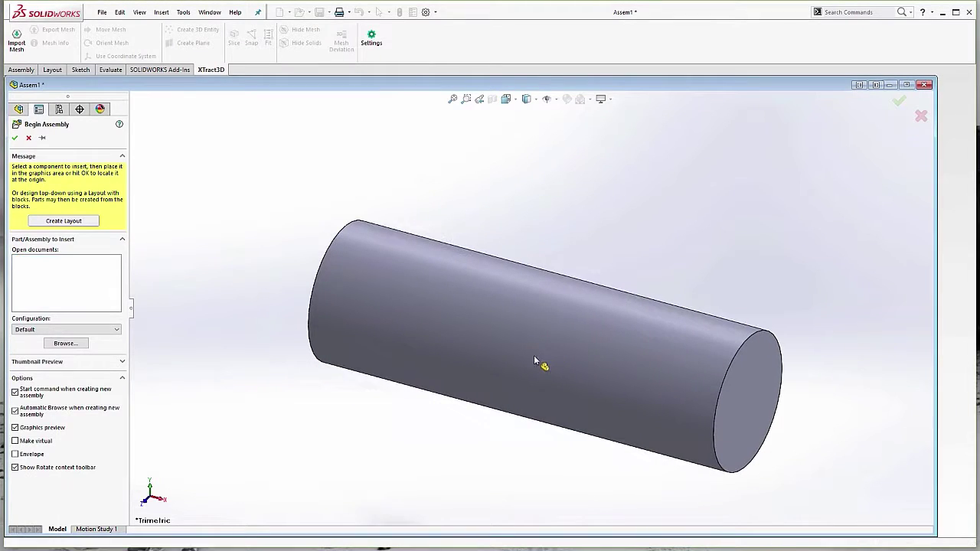
scroll(483, 352, "up", 5)
middle_click_drag(551, 286, 525, 313)
scroll(525, 313, "down", 3)
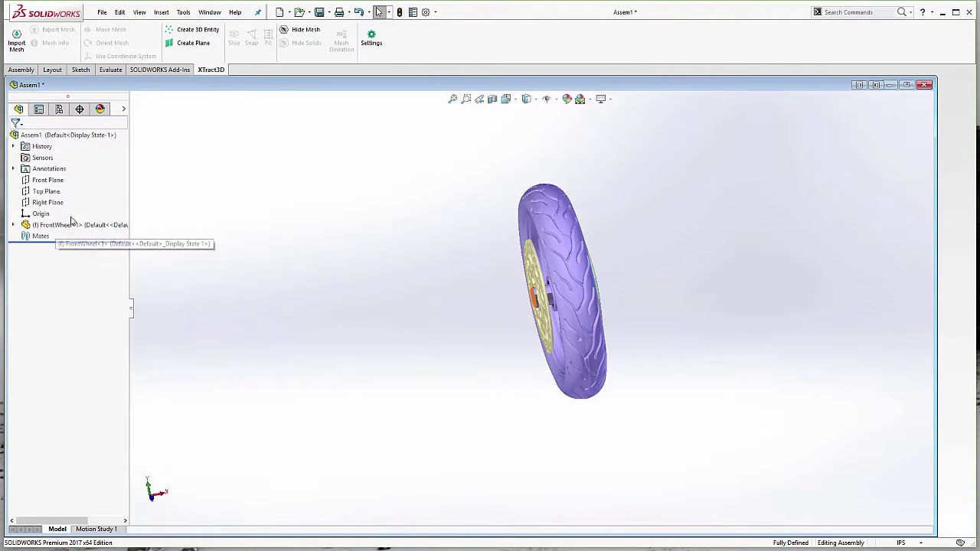
- Insert LowerHandleBar.SLDPRT from the AssemTest folder and place it in free space beside the front wheel
left_click(22, 70)
left_click(61, 38)
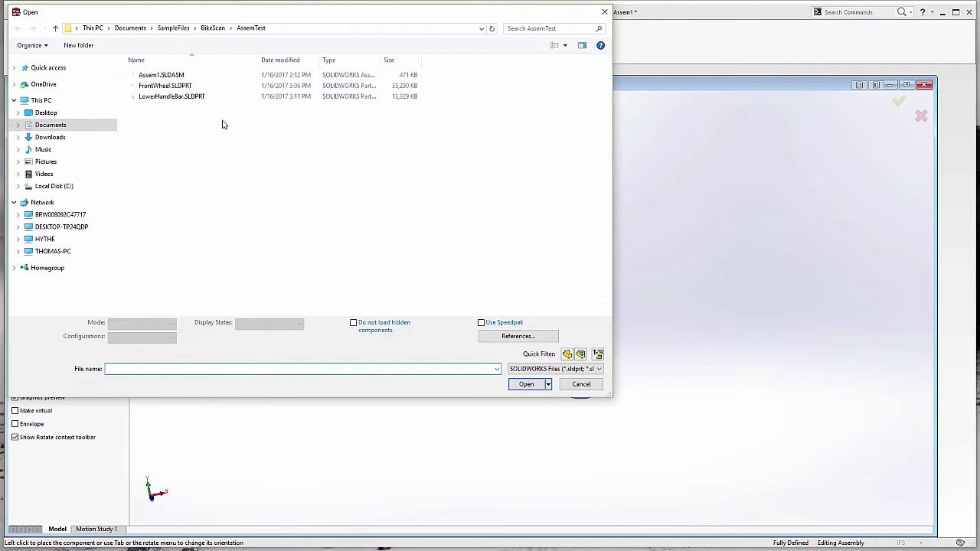
left_click(153, 96)
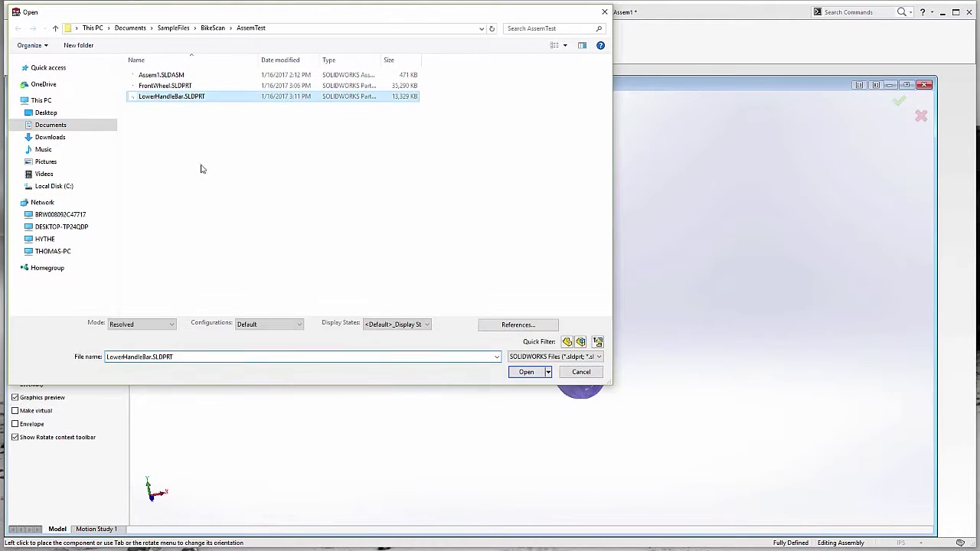
left_click(526, 383)
left_click(378, 330)
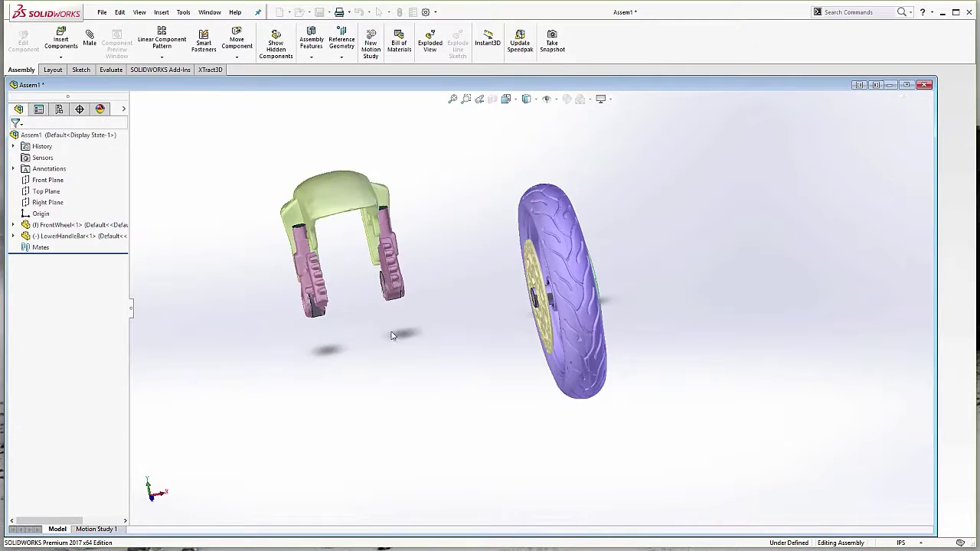
middle_click_drag(400, 332, 469, 378)
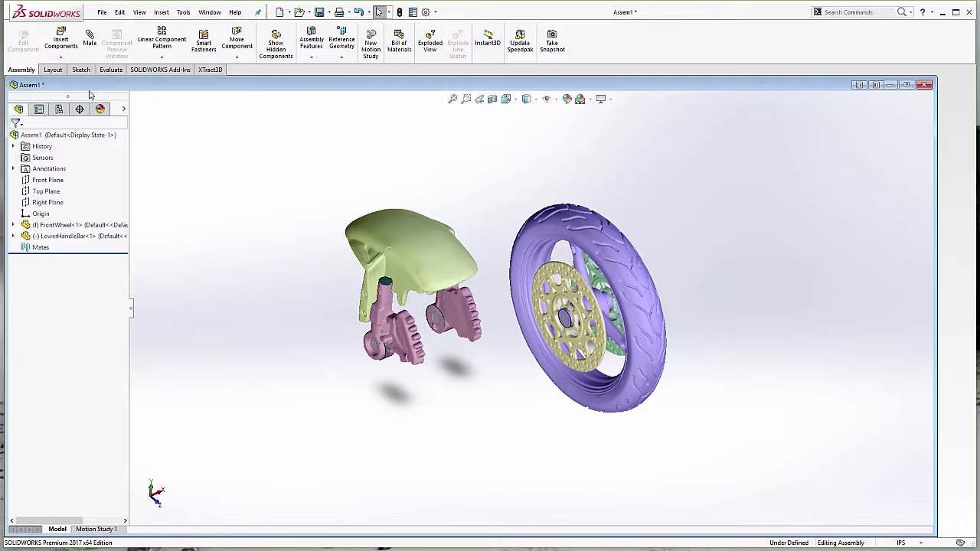
- Move the LowerHandleBar component freely around beside the fixed front wheel
middle_click_drag(476, 350, 385, 330)
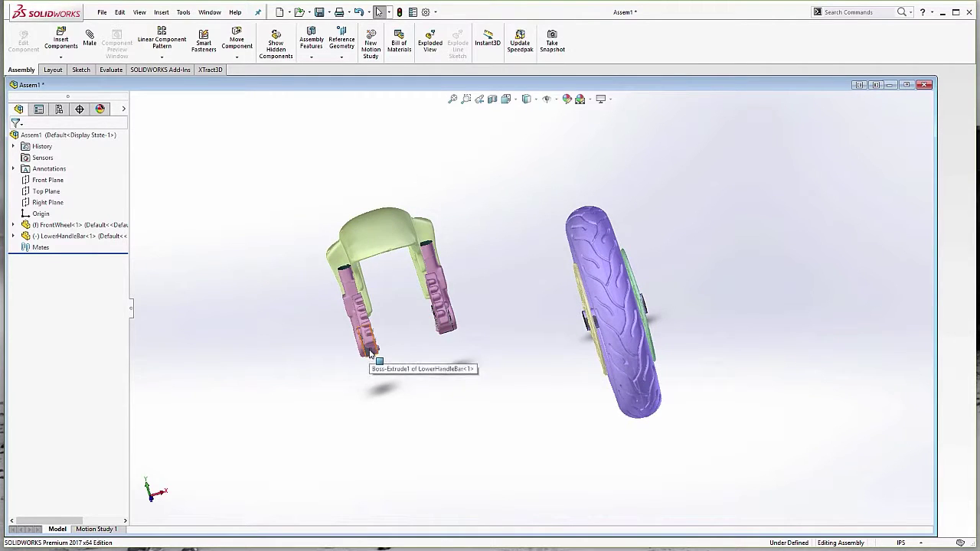
left_click_drag(372, 361, 519, 228)
middle_click_drag(519, 228, 588, 208)
left_click_drag(589, 208, 376, 327)
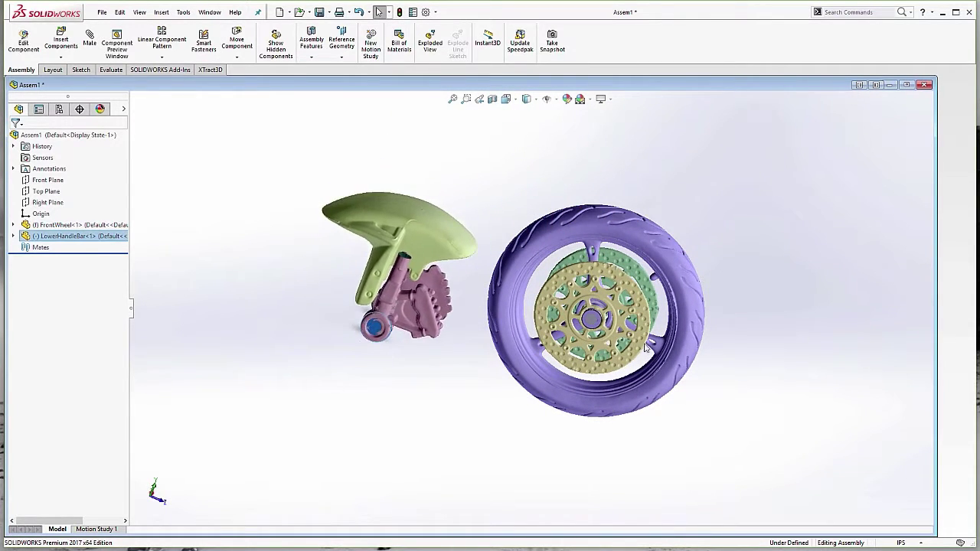
- Inspect the fork and wheel from several angles and review the features listed under both components
middle_click_drag(628, 302, 561, 431)
scroll(656, 273, "up", 4)
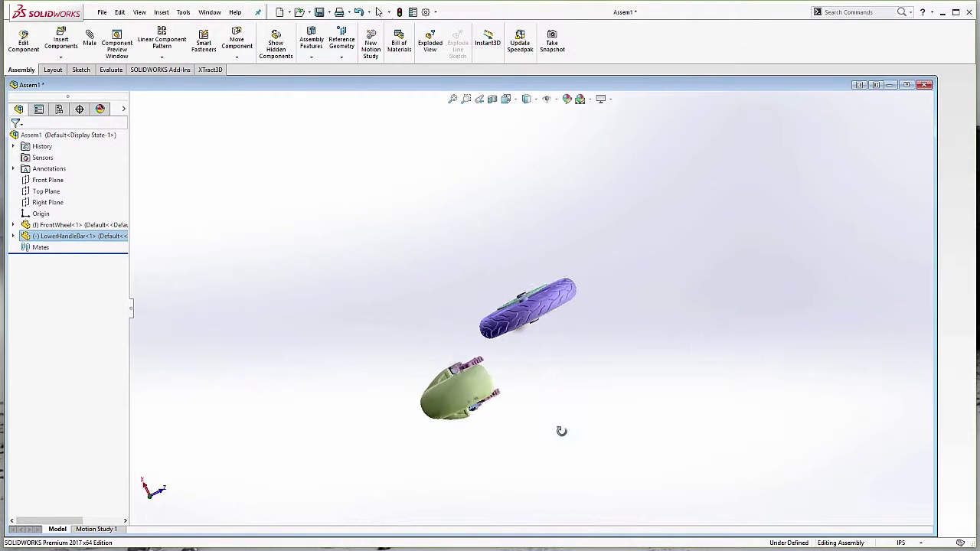
middle_click_drag(505, 417, 481, 274)
middle_click_drag(557, 340, 537, 374)
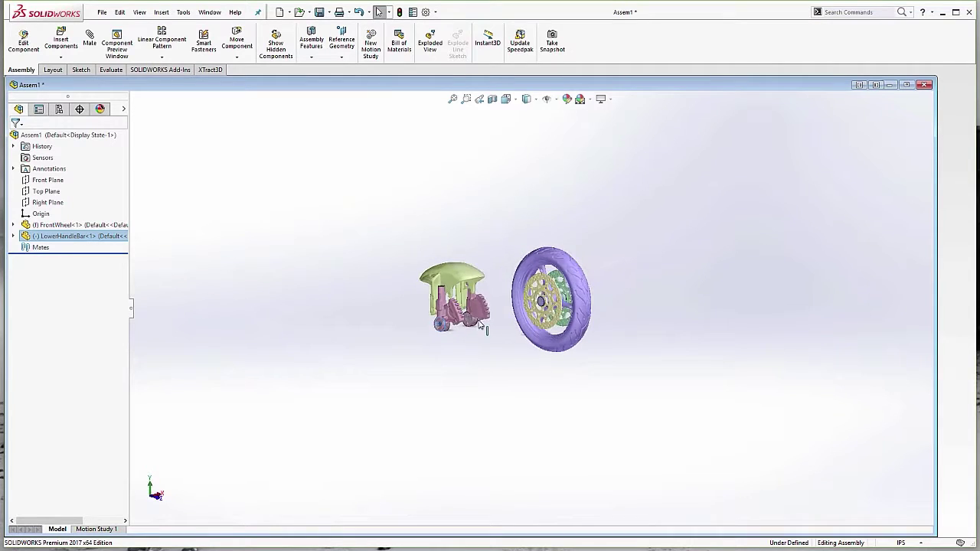
scroll(475, 329, "down", 4)
middle_click_drag(513, 335, 473, 342)
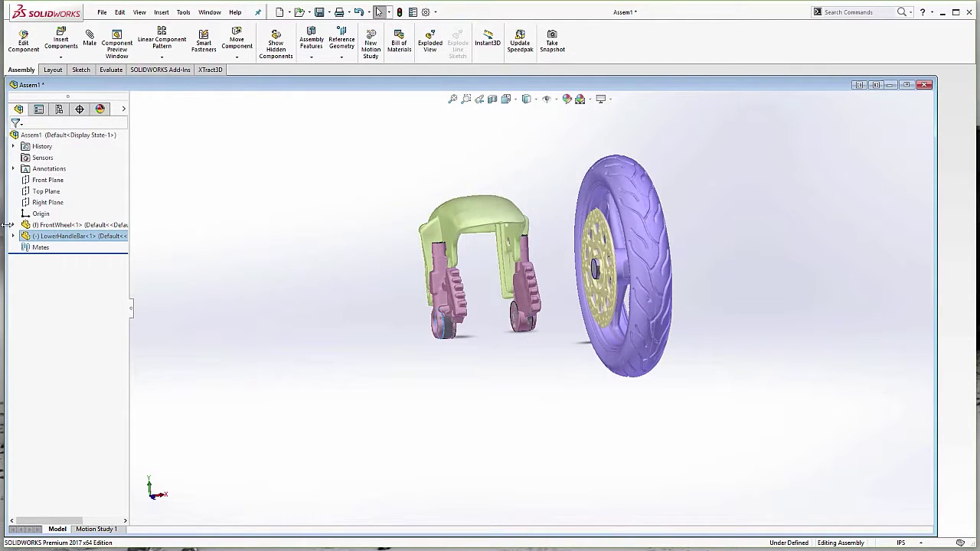
left_click(13, 237)
left_click(13, 225)
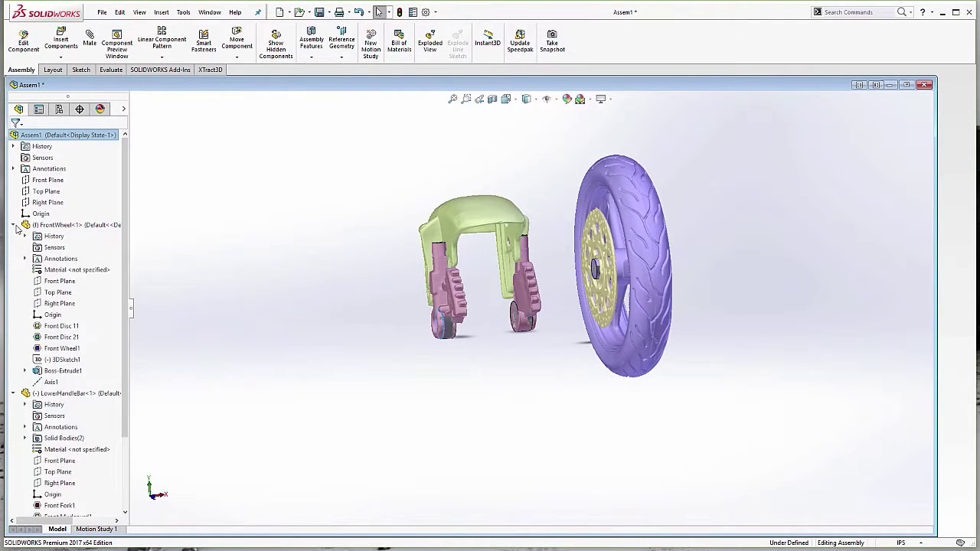
left_click(13, 225)
left_click(13, 236)
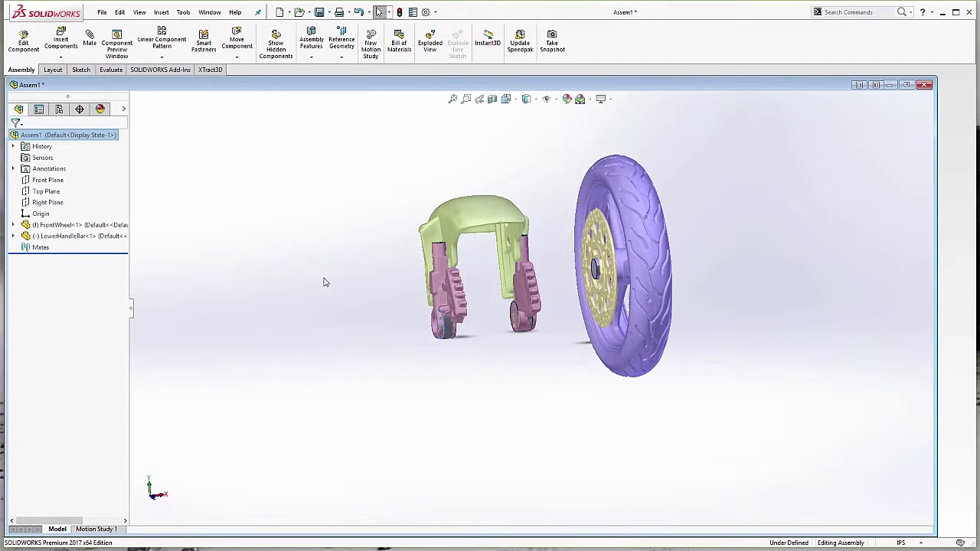
- Mate Axis1 of LowerHandleBar coincident with Axis1 of FrontWheel
middle_click_drag(323, 278, 341, 305)
left_click(89, 42)
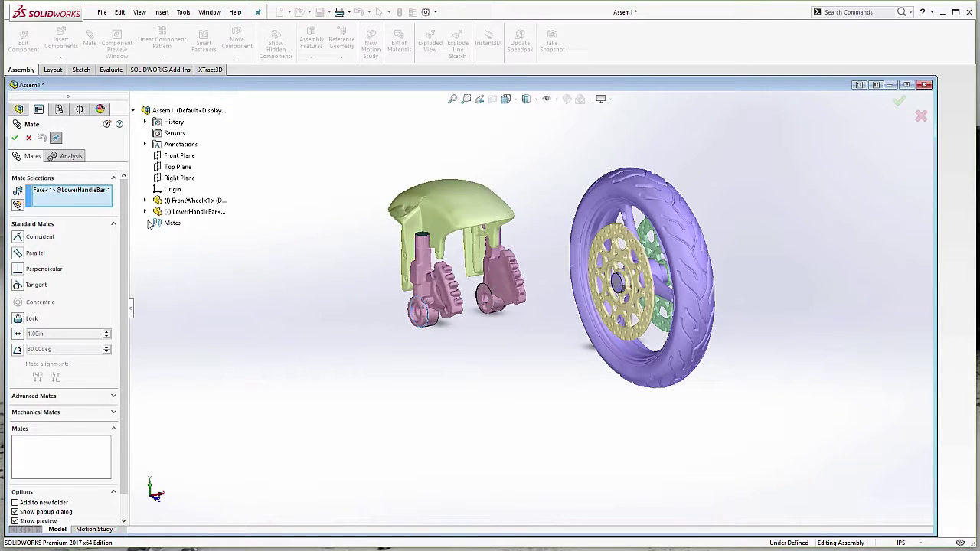
left_click(145, 211)
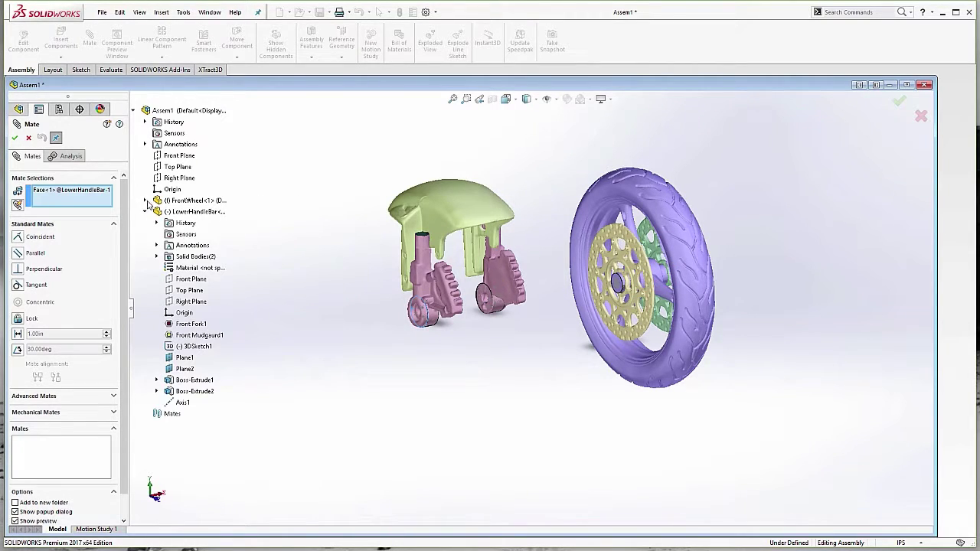
left_click(146, 201)
left_click(191, 359)
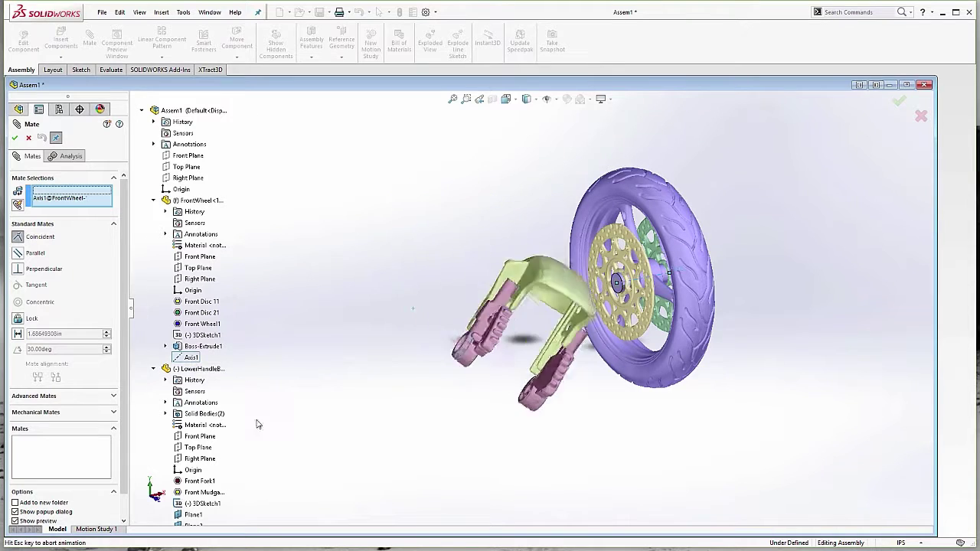
scroll(215, 490, "down", 2)
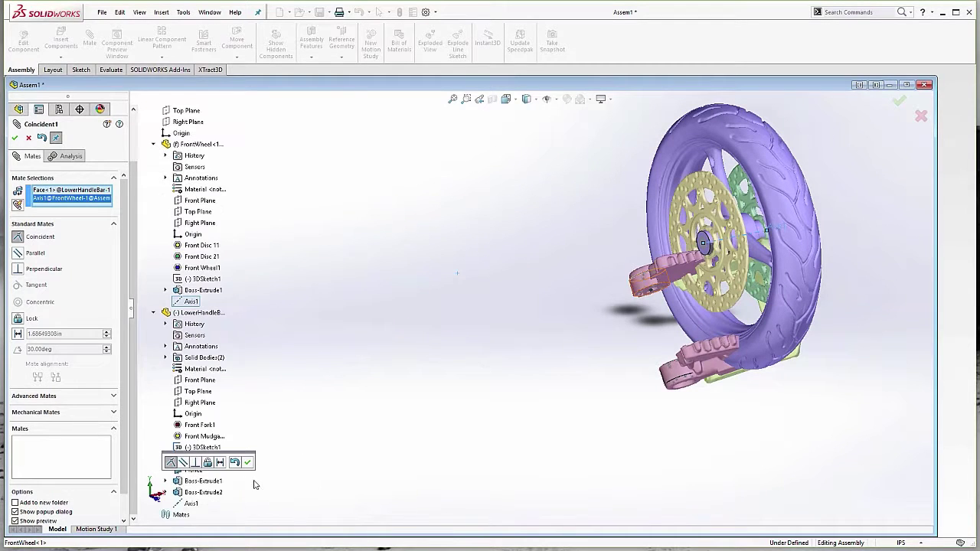
left_click(191, 504)
- Add a coincident mate between a LowerHandleBar face and a FrontWheel face to seat the wheel between the fork legs
middle_click_drag(773, 406, 760, 307)
scroll(760, 307, "down", 4)
middle_click_drag(699, 300, 457, 386)
left_click(794, 244)
left_click(708, 268)
scroll(471, 404, "up", 3)
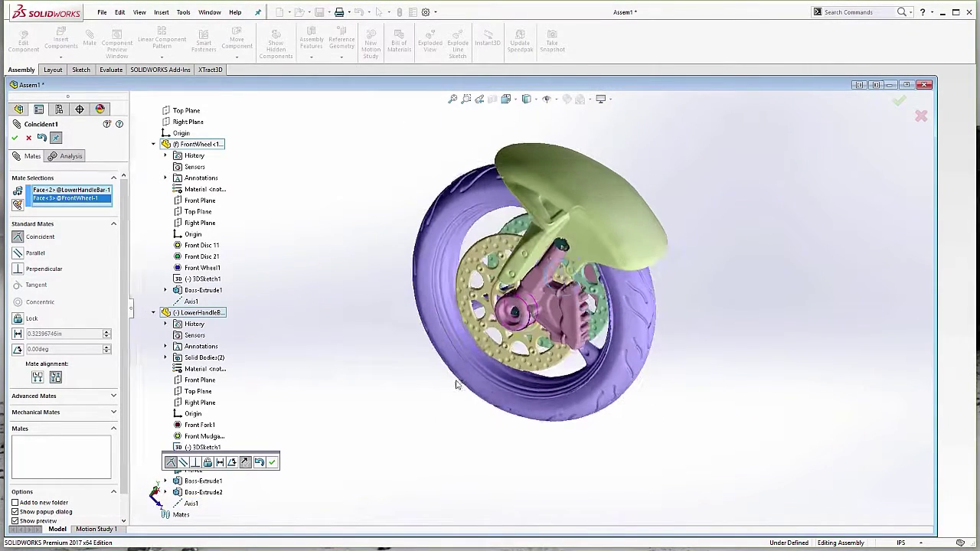
left_click(14, 138)
middle_click_drag(342, 339, 260, 338)
left_click(14, 138)
- Slice the assembly's meshes with the FrontWheel Top Plane, using Slice with Plane with Move Slice enabled
middle_click_drag(459, 344, 240, 406)
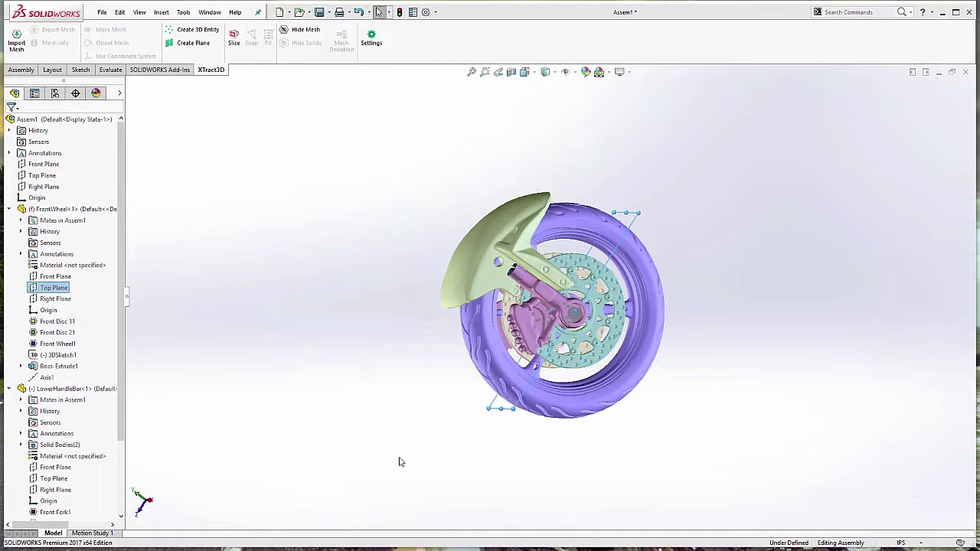
middle_click_drag(521, 475, 467, 407)
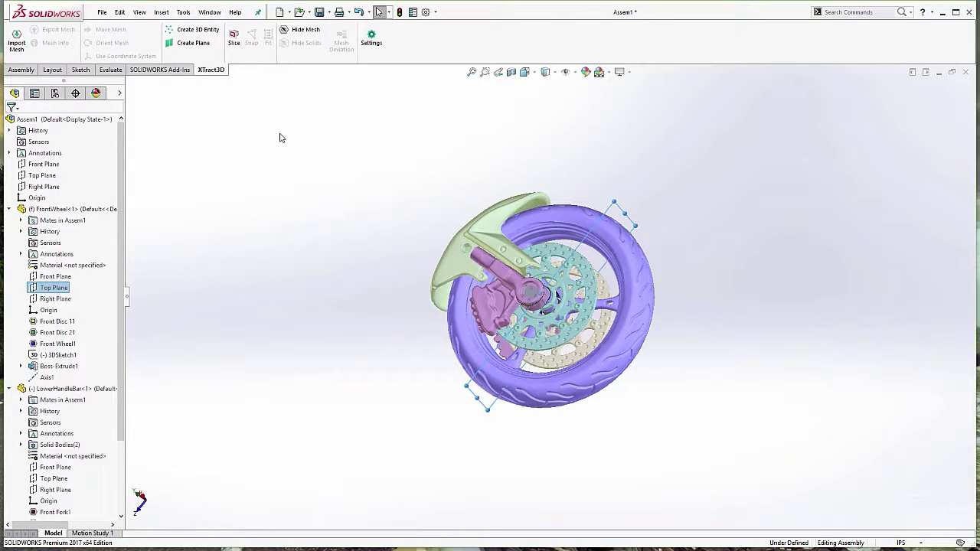
left_click(233, 39)
middle_click_drag(467, 291, 493, 302)
middle_click_drag(586, 391, 613, 444)
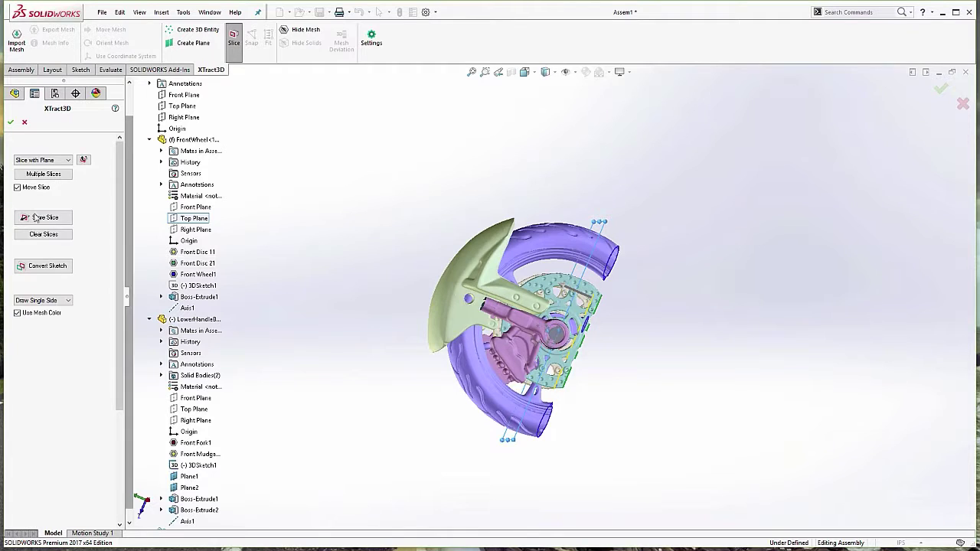
middle_click_drag(582, 342, 723, 406)
key("Escape")
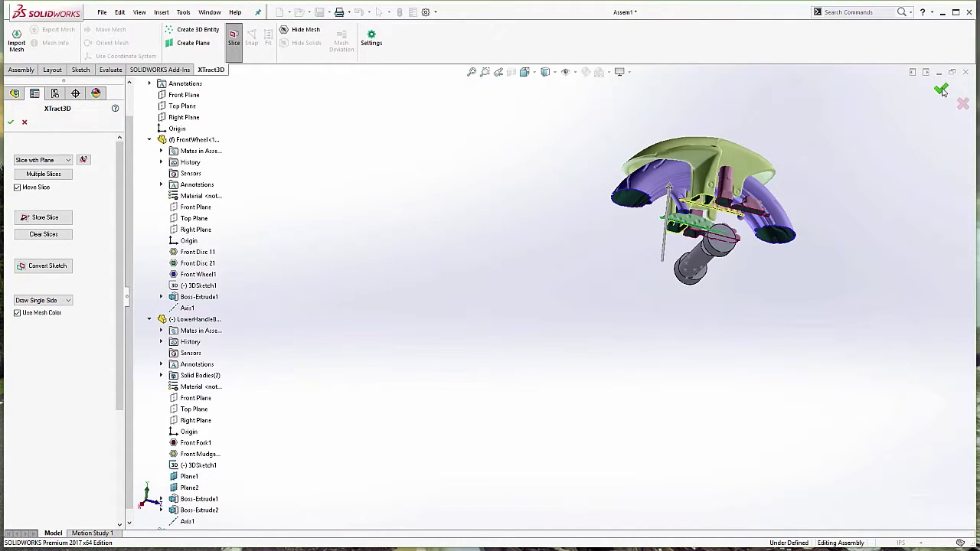
left_click(941, 90)
- Look over the sliced assembly and close Assem1 without saving its changes
middle_click_drag(645, 375, 597, 363)
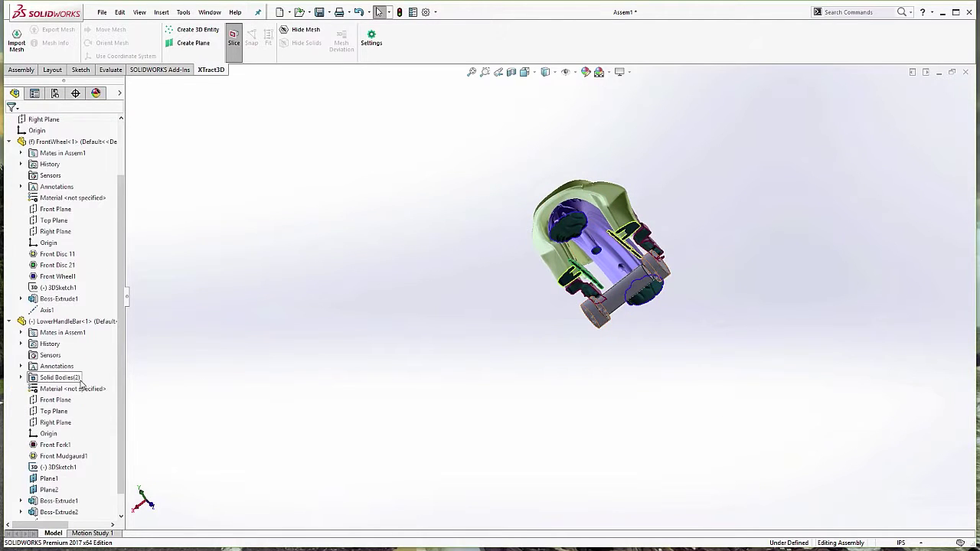
scroll(82, 389, "down", 1)
scroll(71, 329, "up", 3)
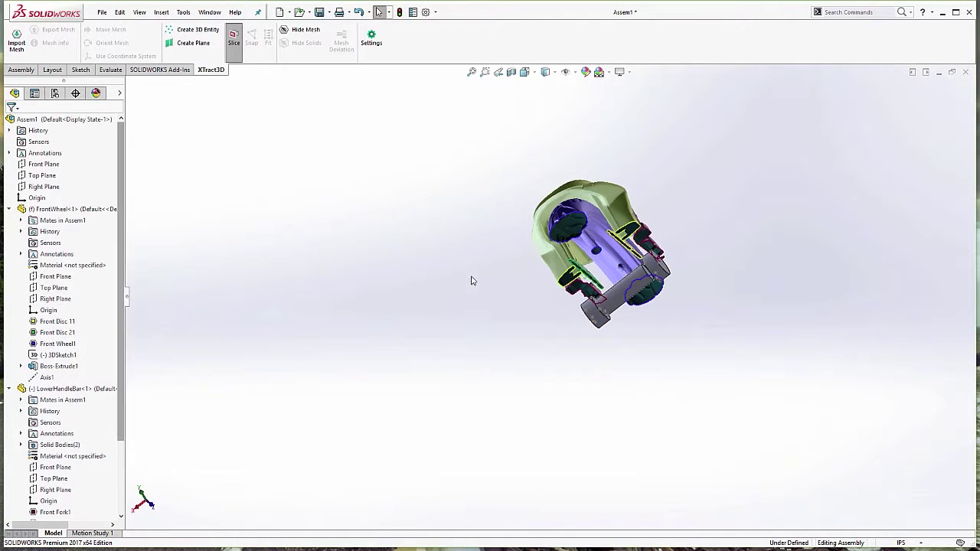
middle_click_drag(471, 280, 482, 256)
left_click(966, 72)
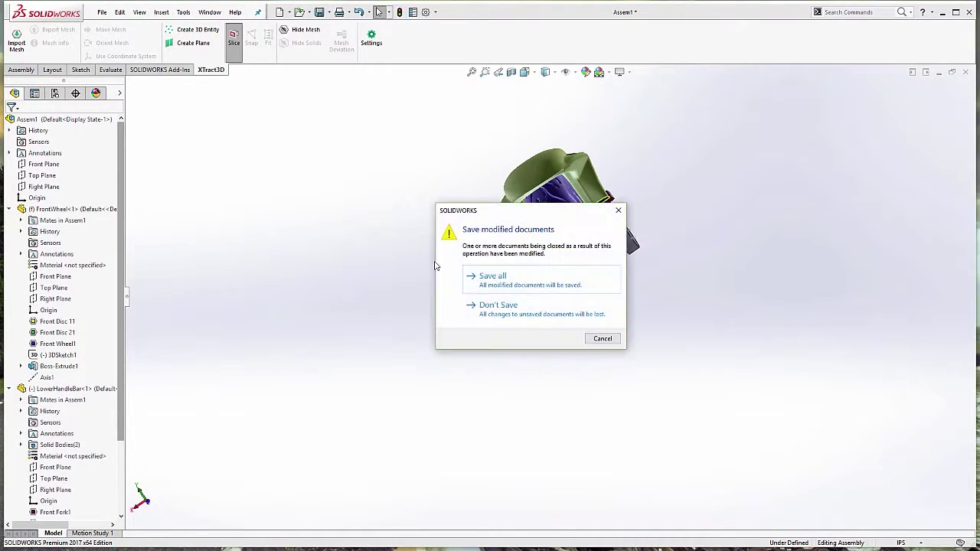
left_click(501, 311)
- Open the recent assembly MB Assy 2.SLDASM
left_click(101, 13)
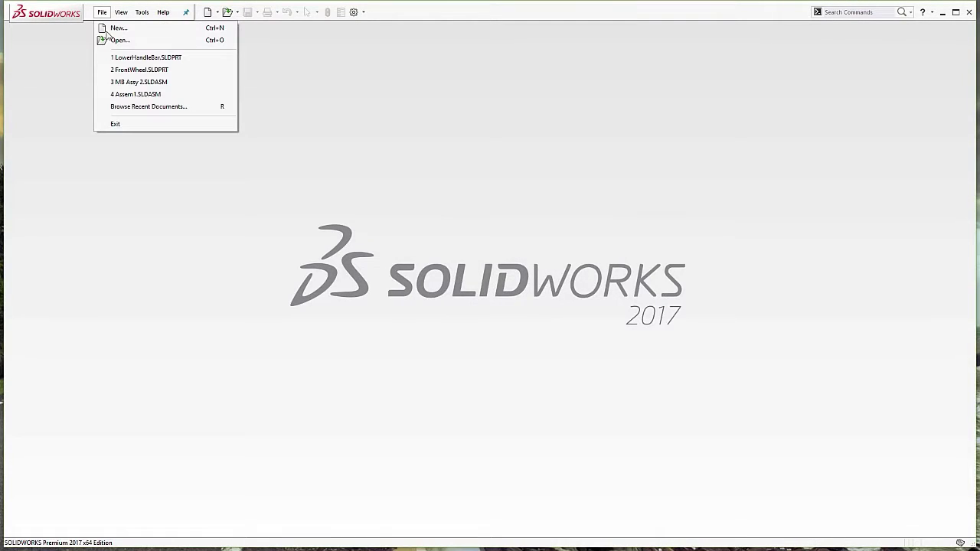
left_click(157, 81)
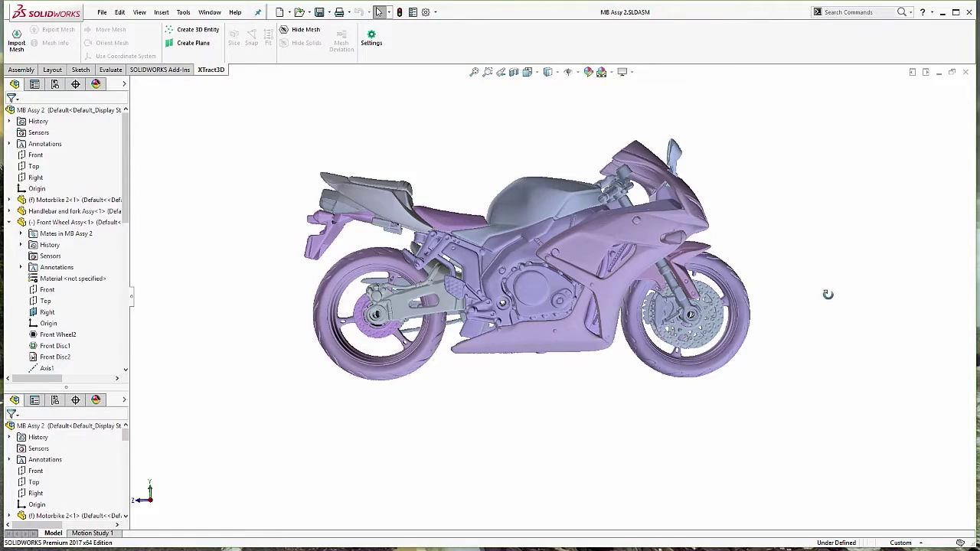
- View the motorbike from its other side and collapse the Front Wheel Assy, Swing Arm and Rear Wheel components in the tree
middle_click_drag(827, 294, 586, 255)
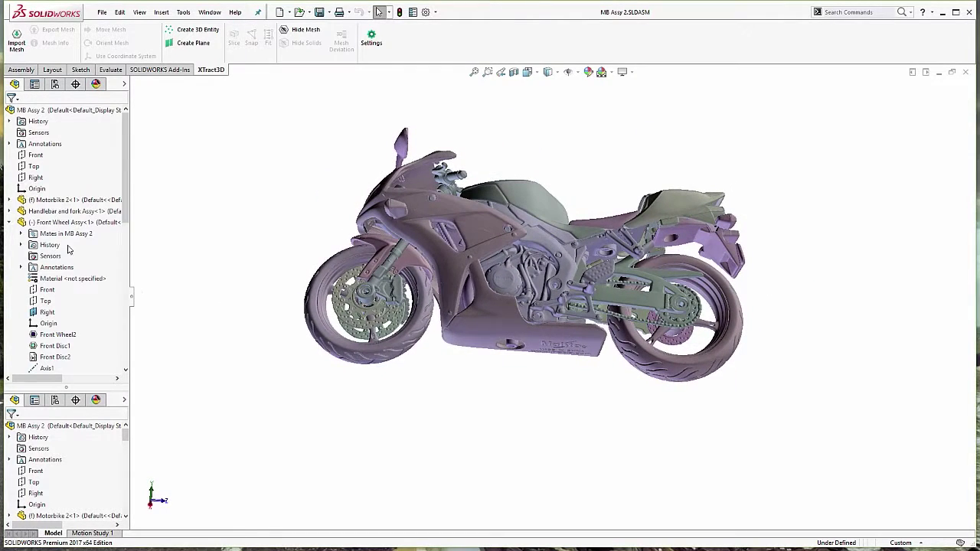
left_click(9, 223)
left_click(9, 234)
left_click(9, 245)
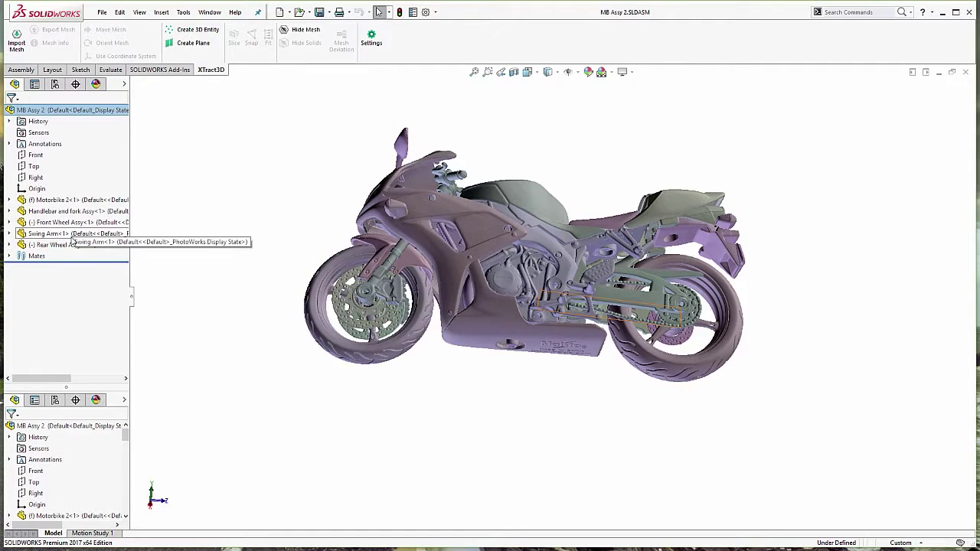
- Expand the Motorbike 2 component to examine its meshes, highlight the fuel tank mesh, view the bike's opposite side and collapse the component
left_click(9, 200)
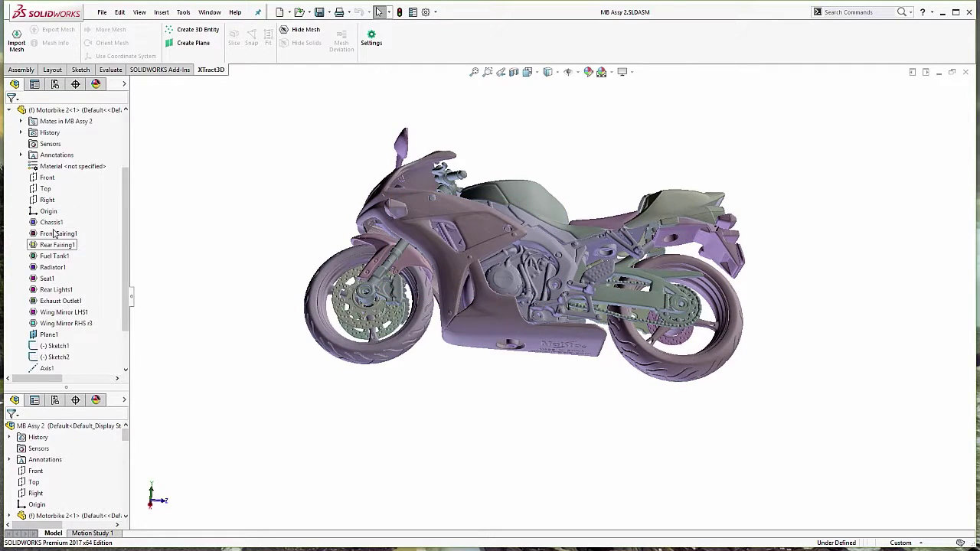
left_click(55, 256)
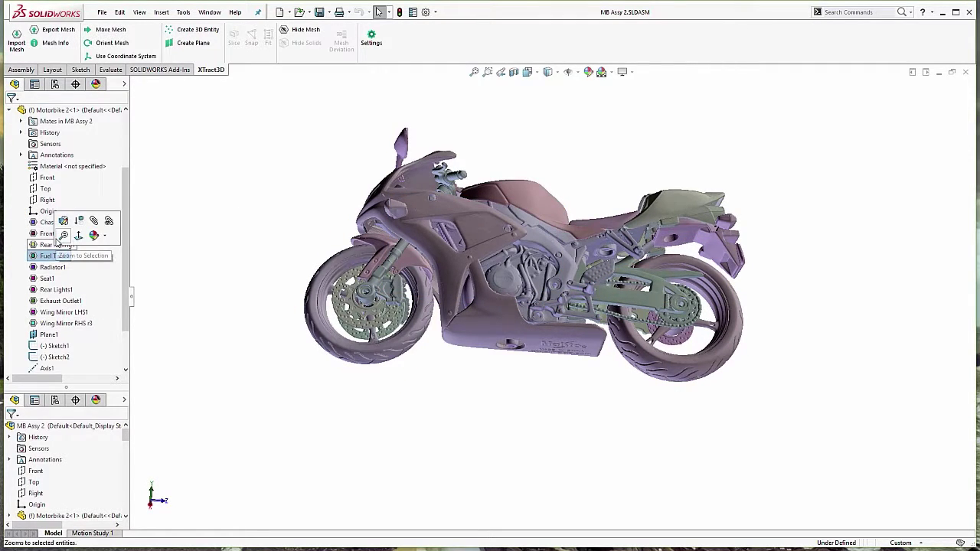
left_click(263, 252)
middle_click_drag(263, 253, 317, 296)
left_click(9, 110)
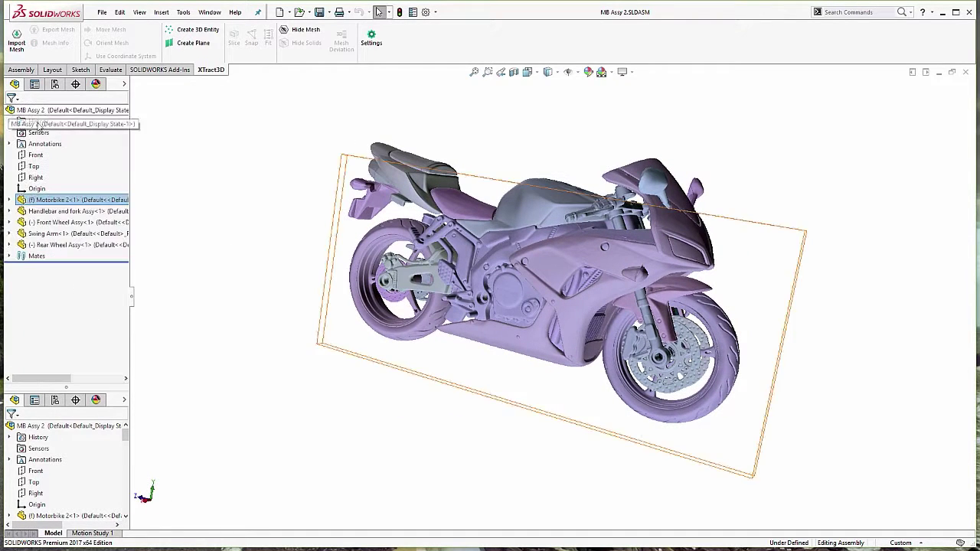
- Slice the motorbike assembly with its Right plane, using Slice with Plane with Use Mesh Color enabled
left_click(40, 177)
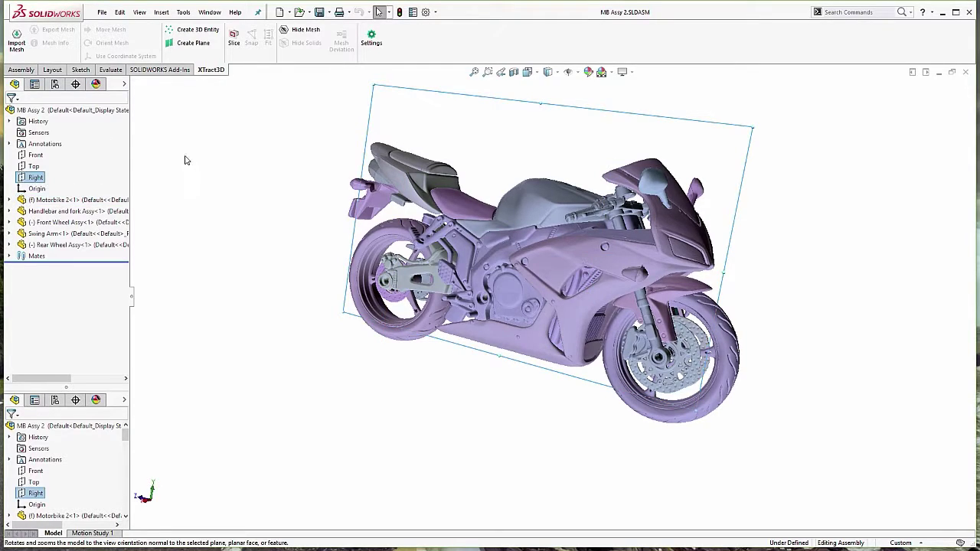
left_click(234, 42)
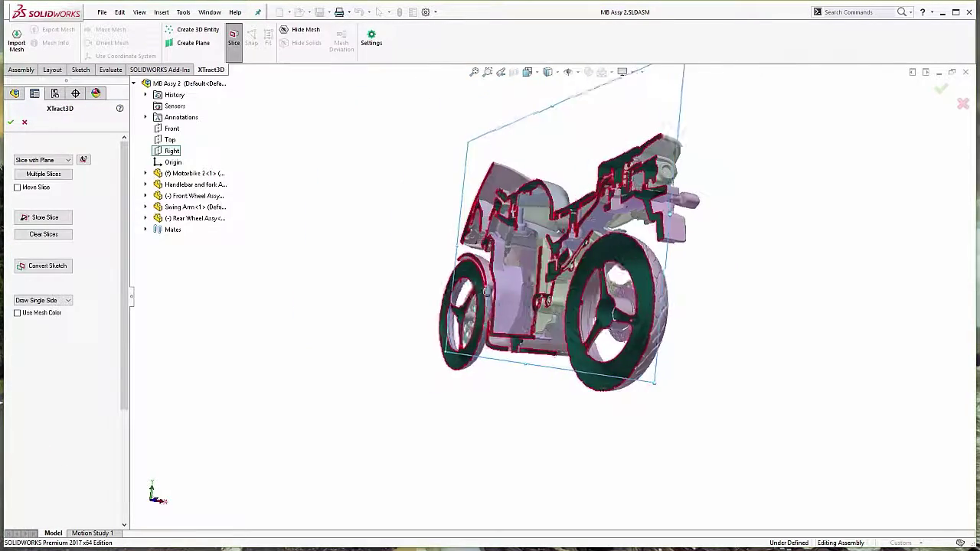
middle_click_drag(550, 321, 469, 297)
left_click(36, 316)
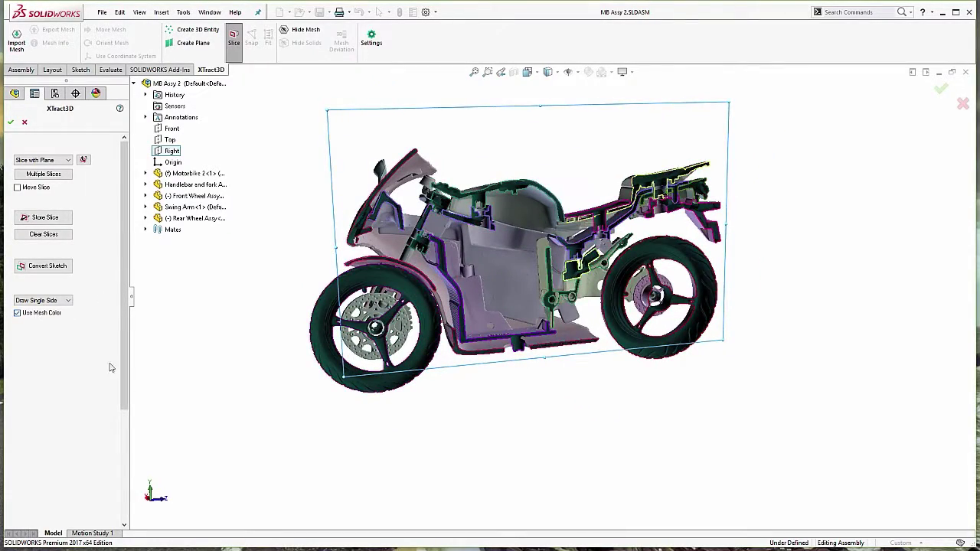
- Examine the coloured cross-section of the motorbike from several angles and cancel the slice
left_click(549, 431)
middle_click_drag(549, 431, 452, 233)
middle_click_drag(539, 385, 493, 272)
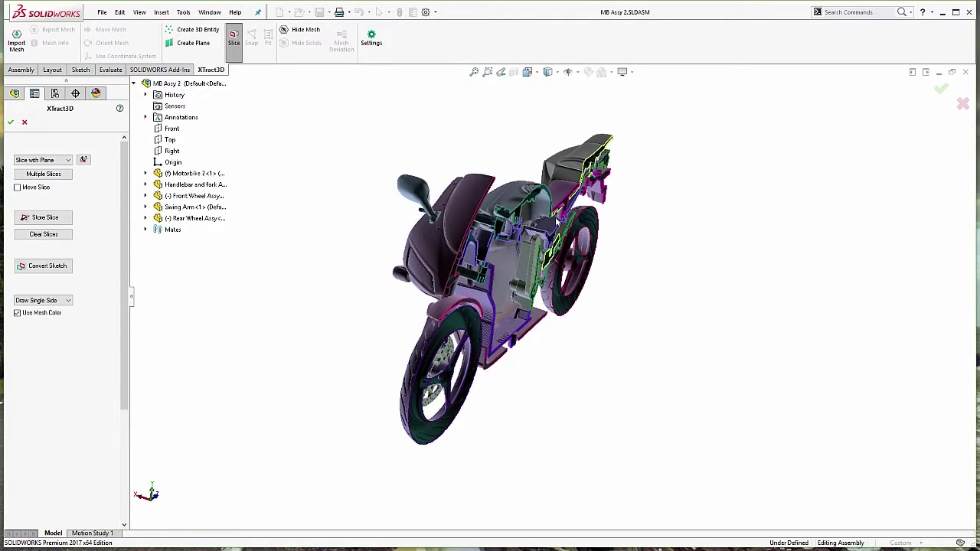
middle_click_drag(557, 270, 276, 250)
middle_click_drag(432, 325, 320, 265)
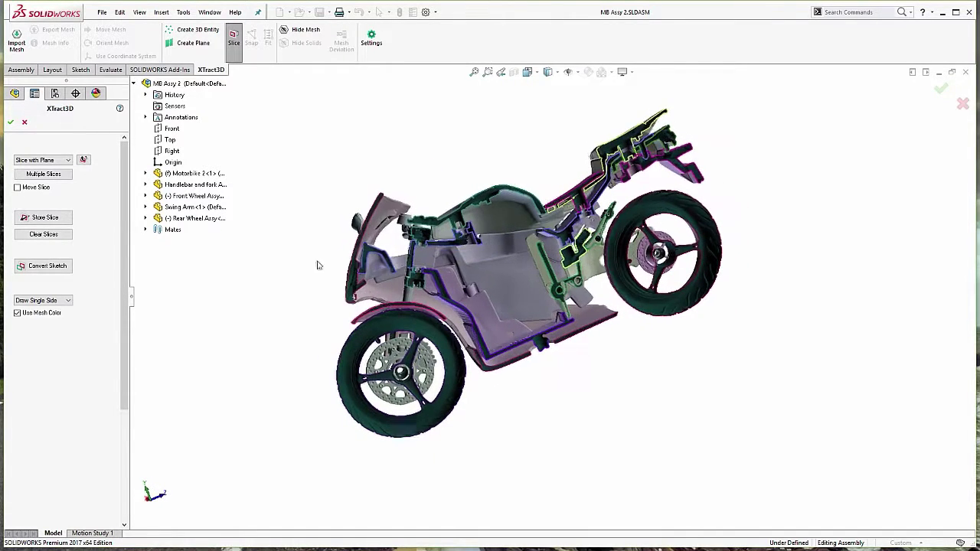
left_click(24, 126)
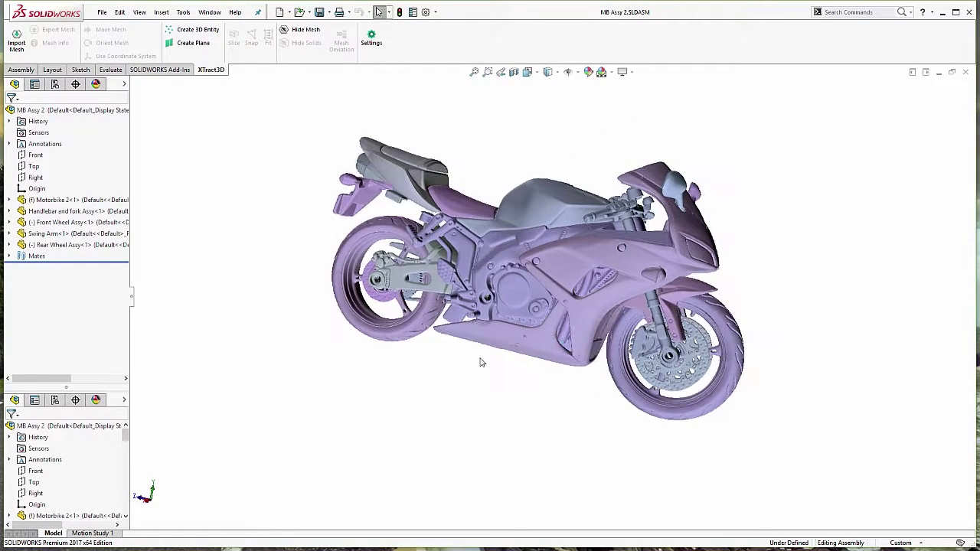
- Open Motion Study 1 and play its animation, setting the playback speed to 1x
left_click(89, 534)
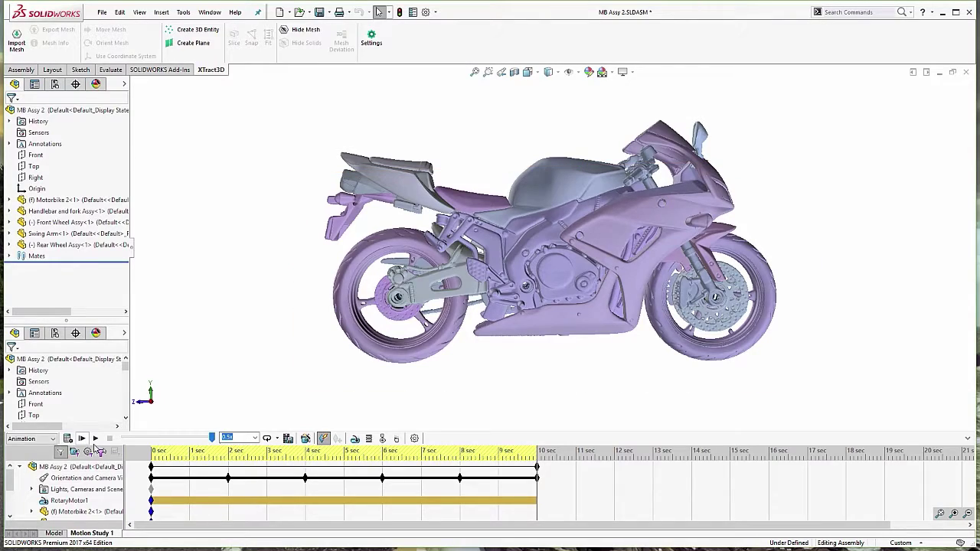
left_click(95, 439)
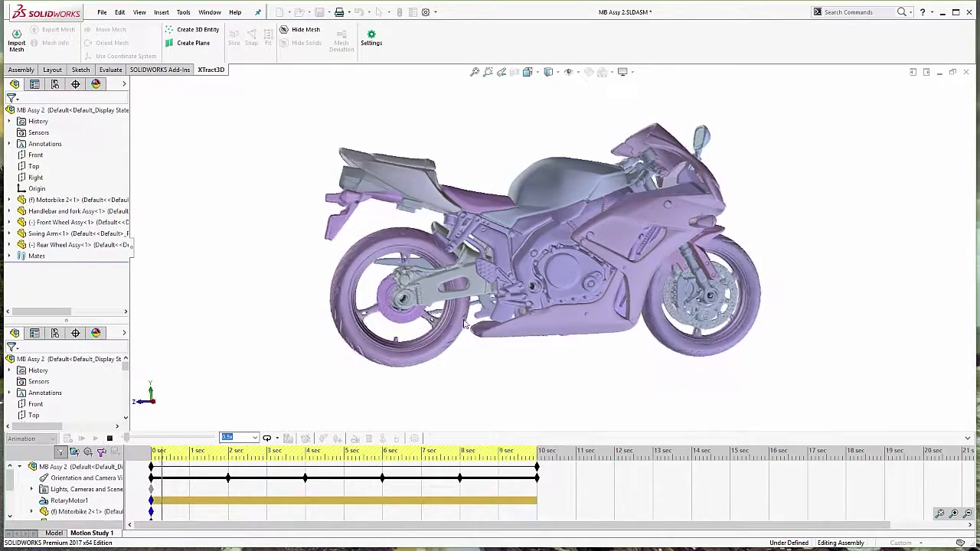
left_click(255, 439)
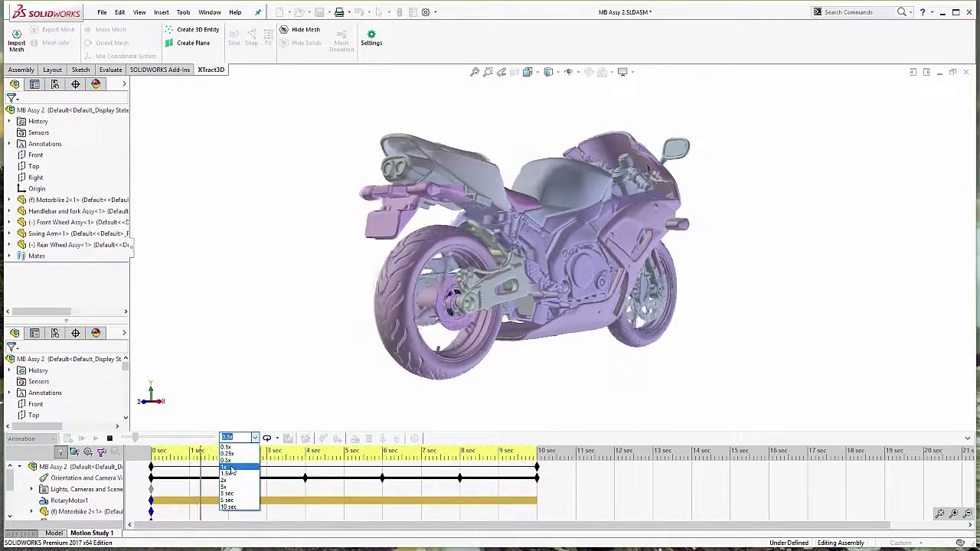
left_click(237, 465)
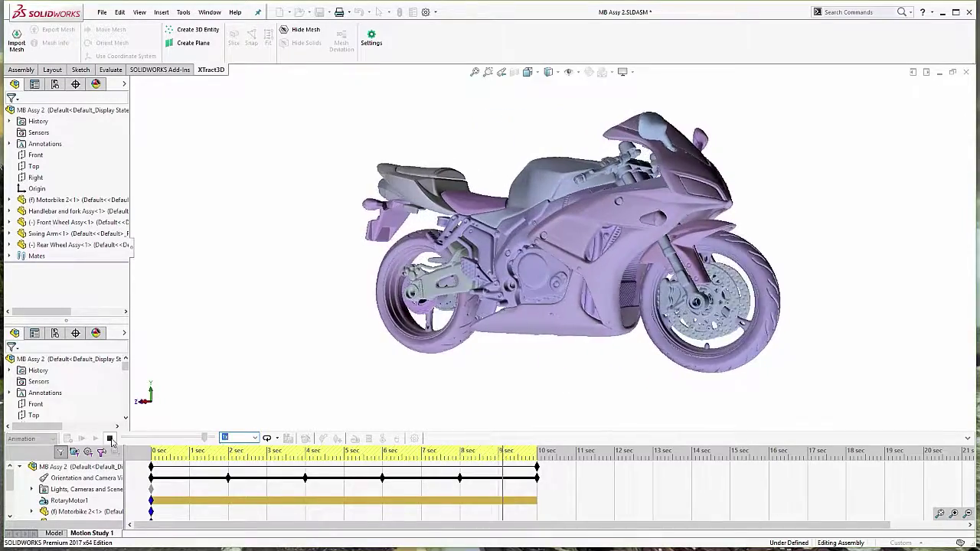
- Slice the motorbike with the assembly's Right plane, accept the slice and play the motion study from the start
mouse_move(493, 361)
middle_mouse_down()
mouse_move(525, 354)
mouse_move(563, 283)
mouse_move(589, 155)
mouse_move(617, 227)
mouse_move(562, 357)
mouse_move(588, 339)
mouse_move(493, 348)
middle_mouse_up()
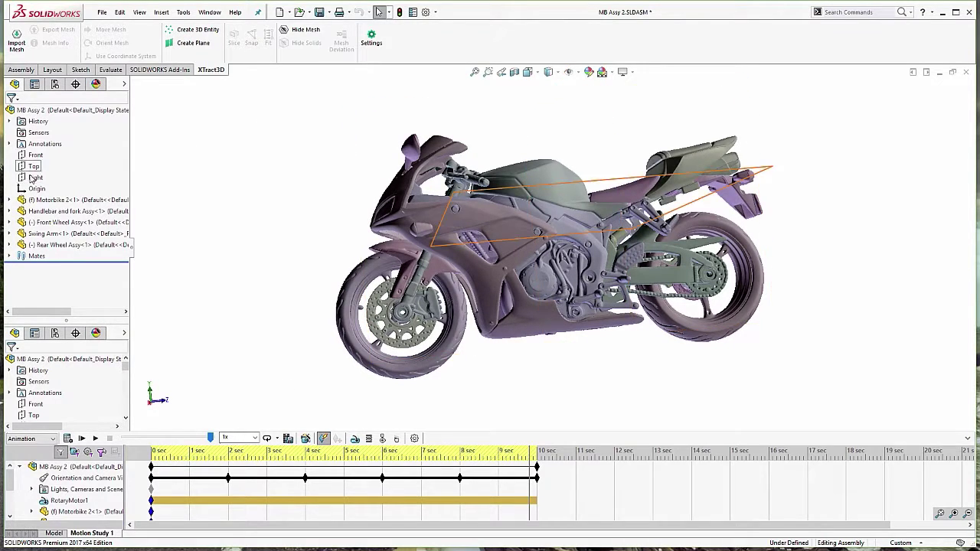
left_click(35, 177)
left_click(235, 43)
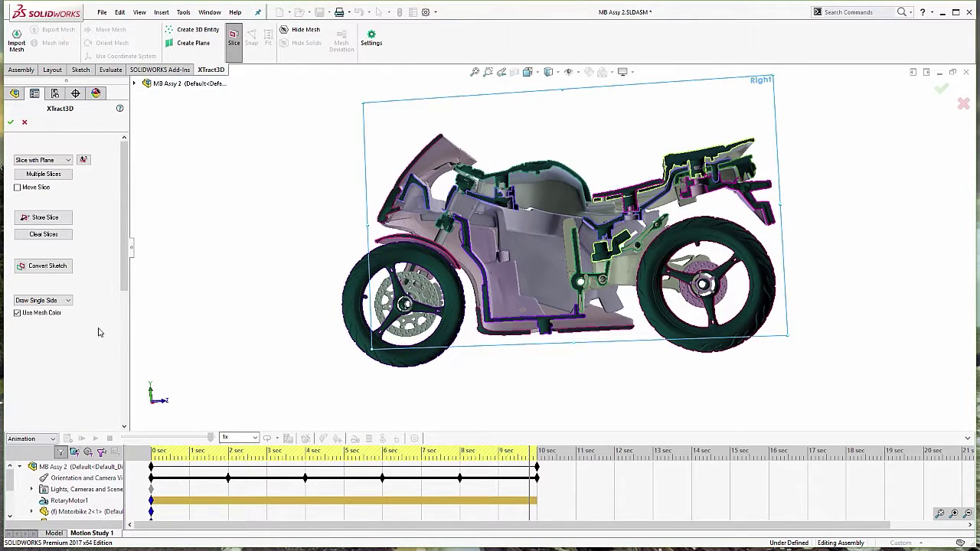
left_click(11, 123)
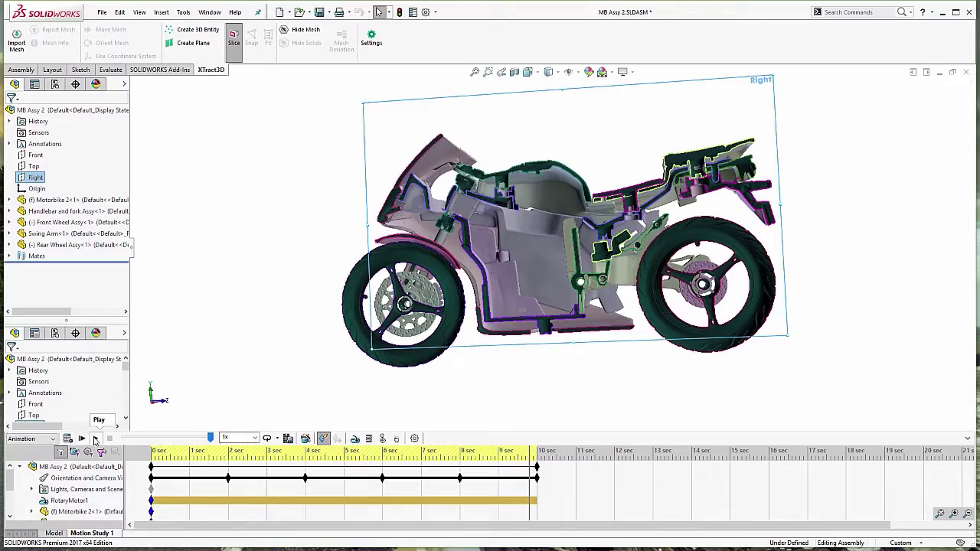
left_click(83, 439)
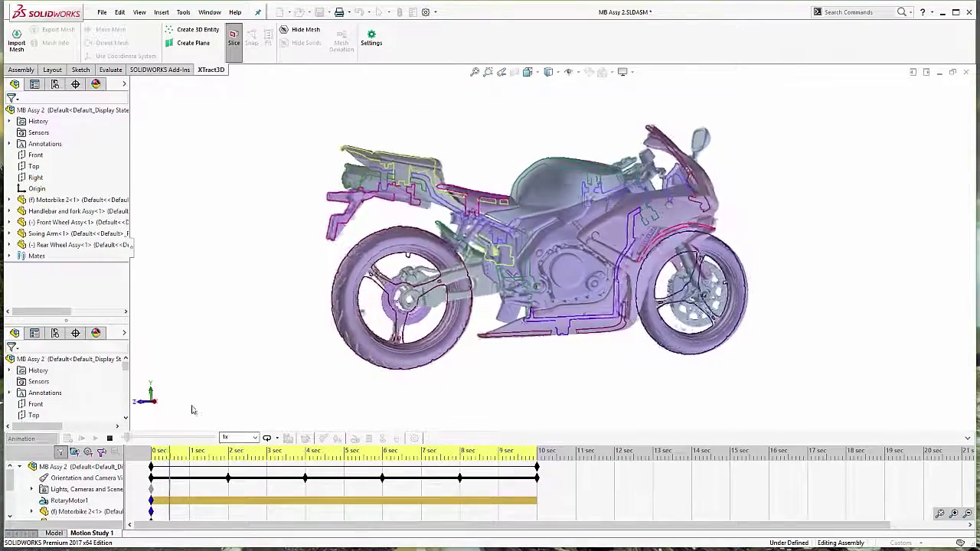